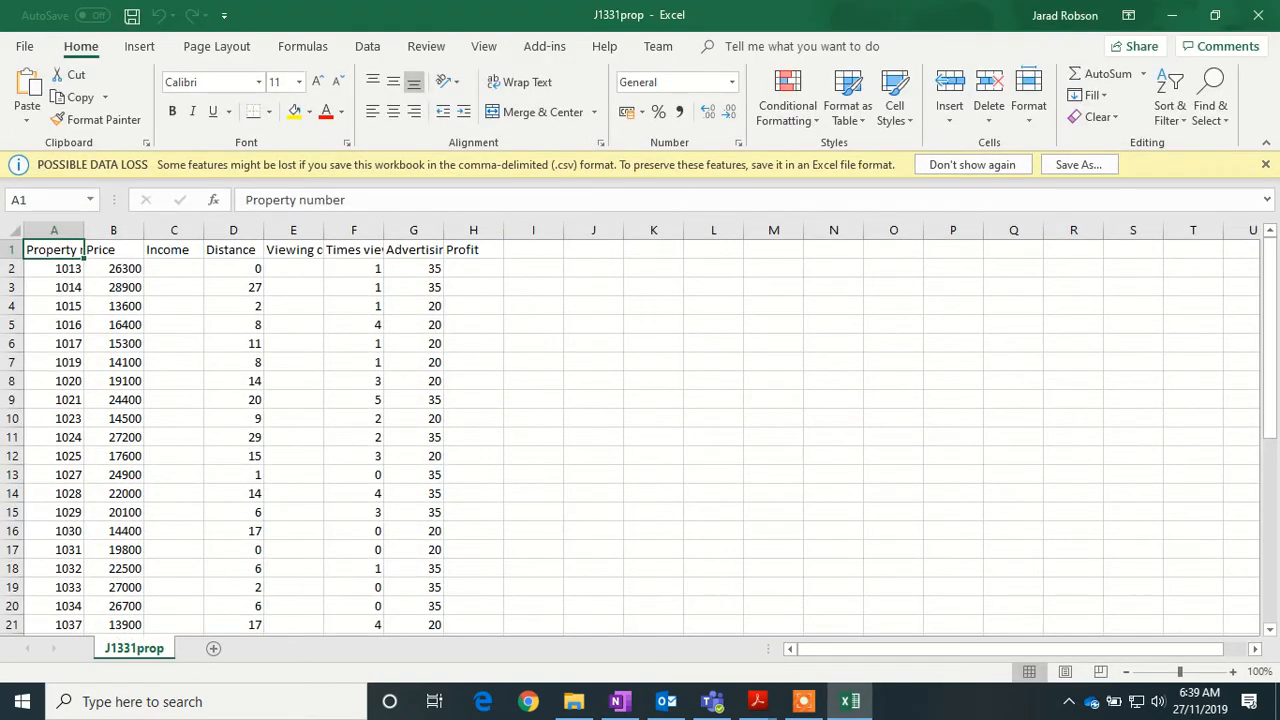
# - Save the CSV data as an Excel Workbook (*.xlsx) named J1331prop2019
pyautogui.click(29, 46)
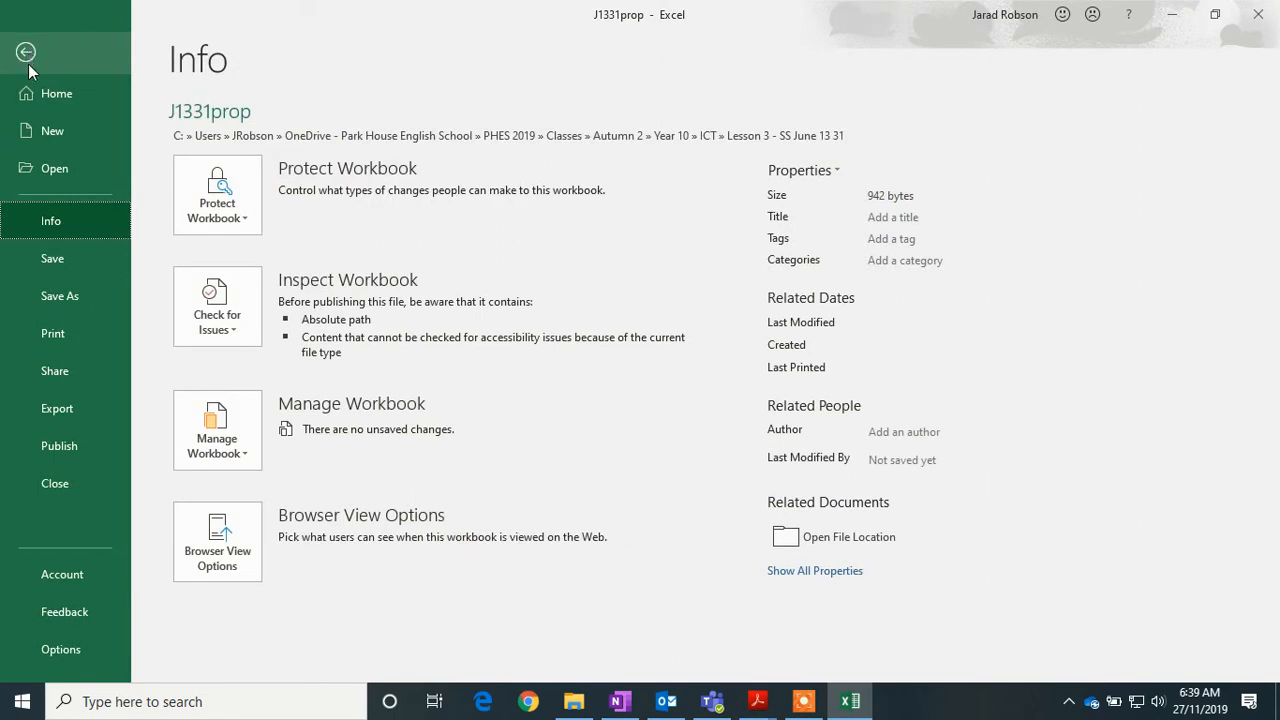
pyautogui.click(61, 295)
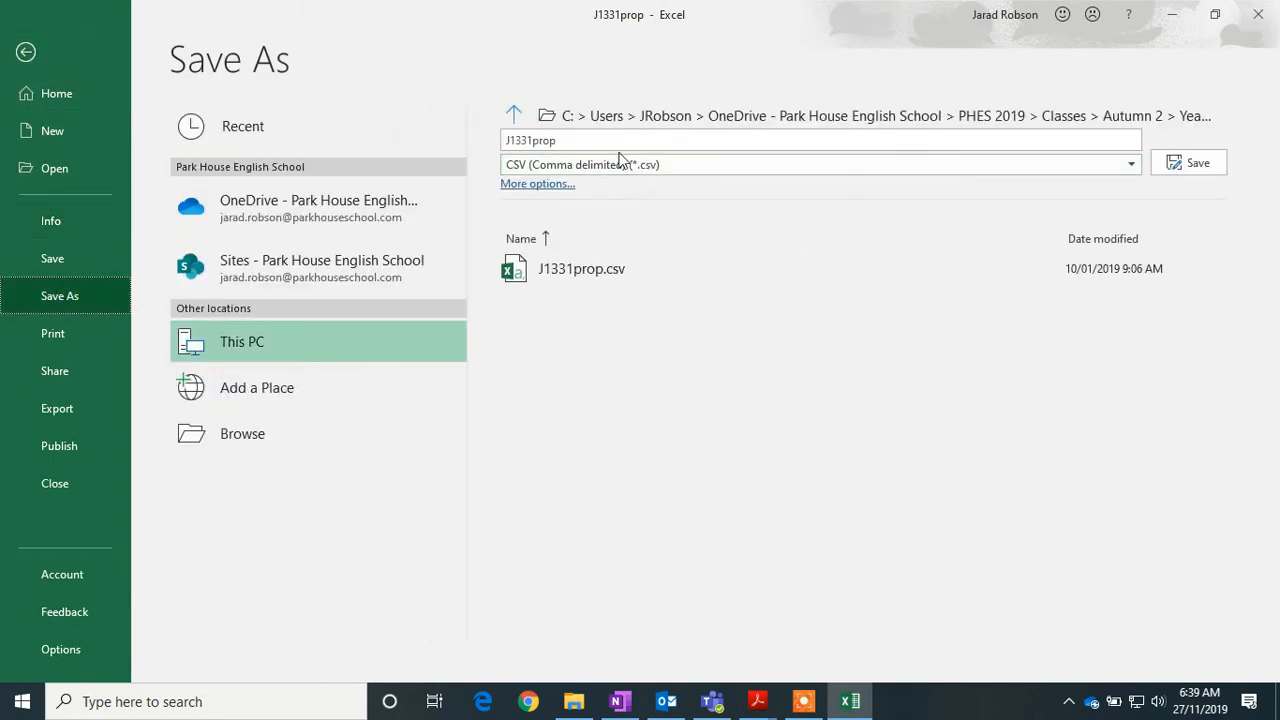
pyautogui.click(668, 170)
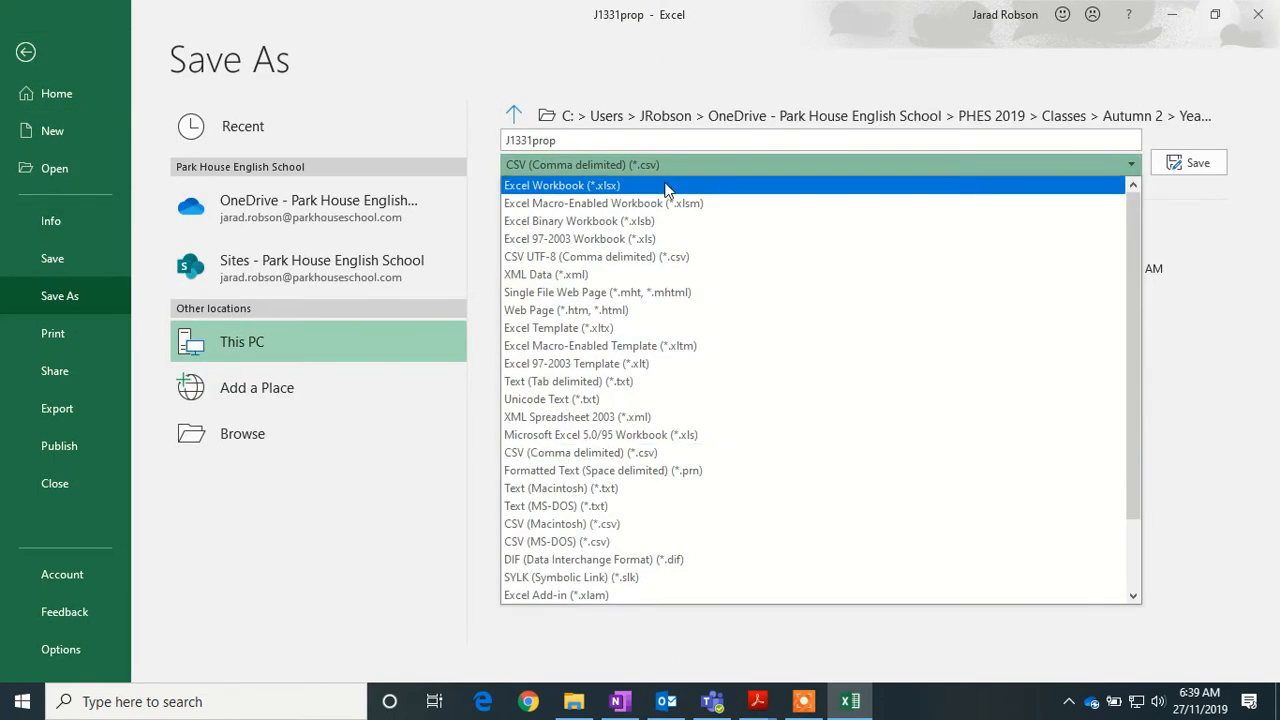
pyautogui.click(663, 186)
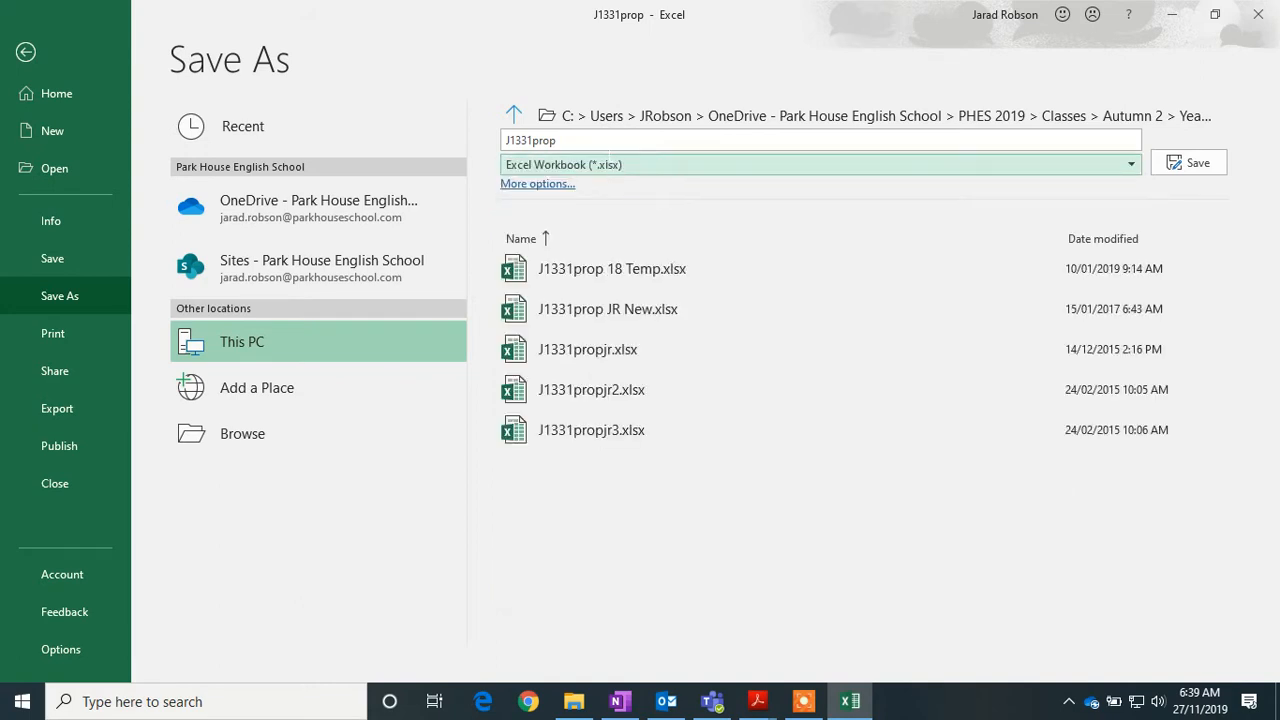
pyautogui.click(597, 140)
pyautogui.click(600, 140)
pyautogui.write('20')
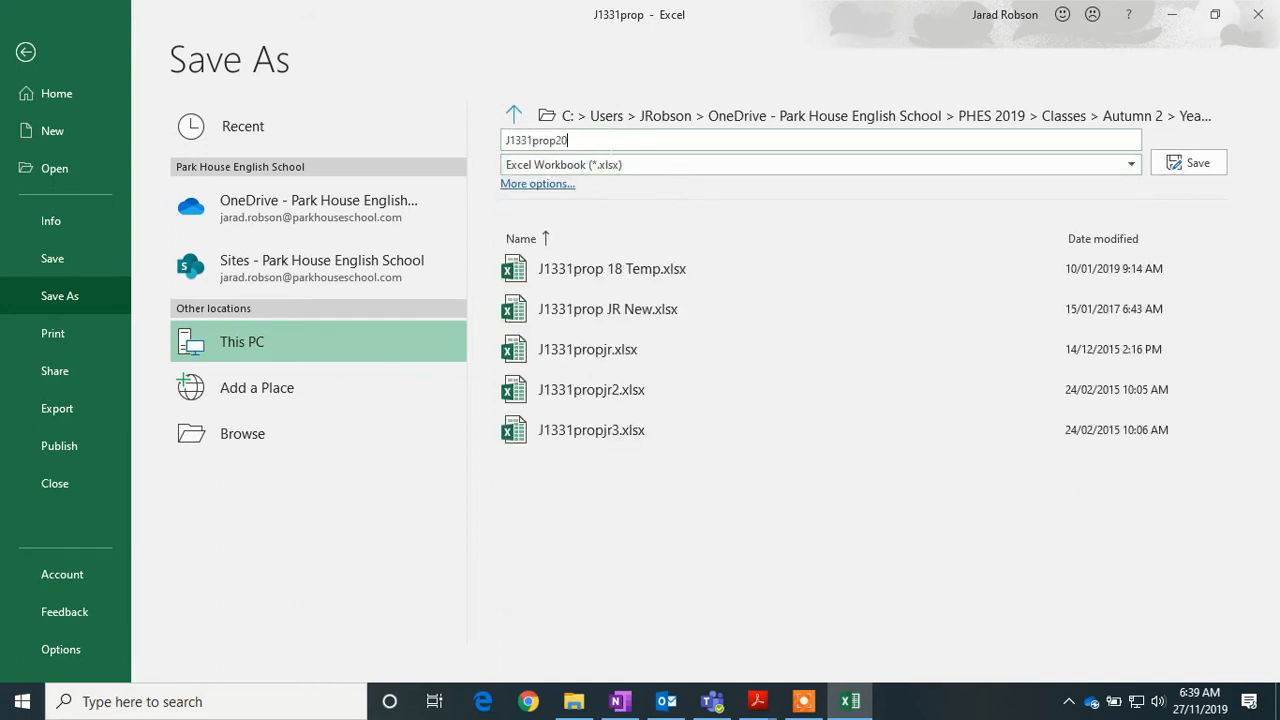
pyautogui.write('19')
pyautogui.click(1204, 160)
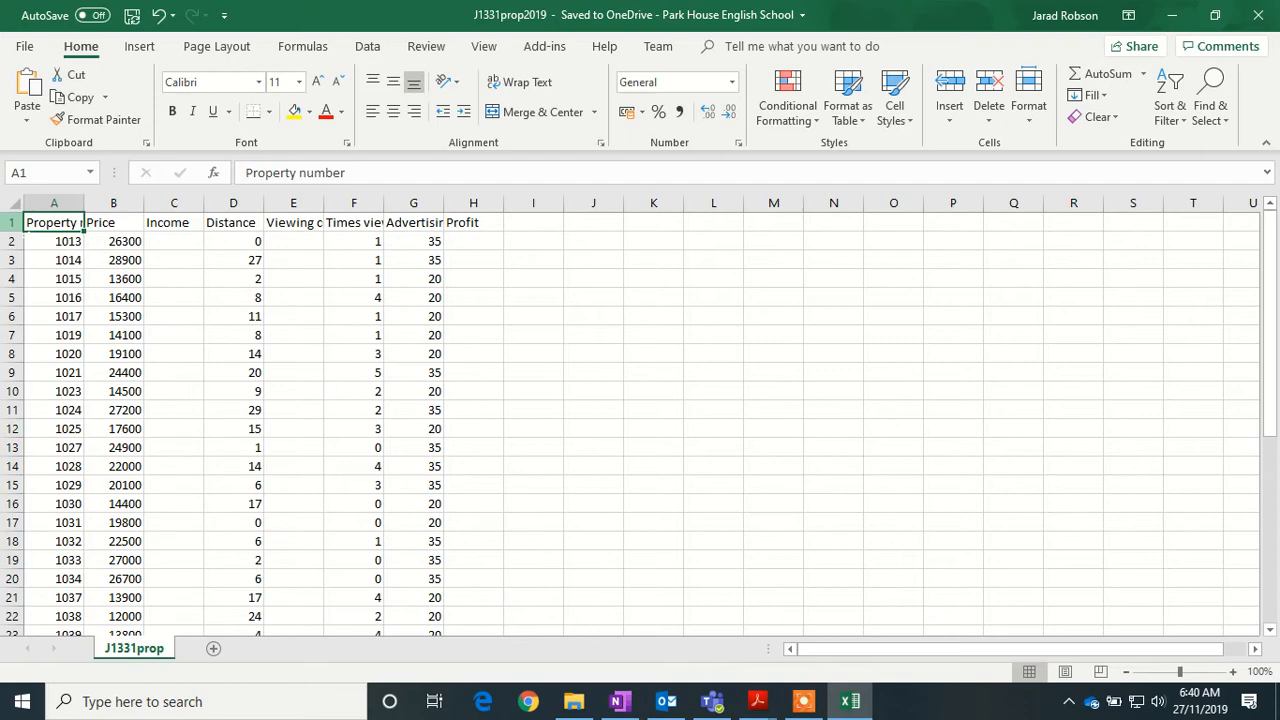
# - Insert a blank row above the headings and enter the title 'Bavaro Office' in A1
pyautogui.rightClick(13, 222)
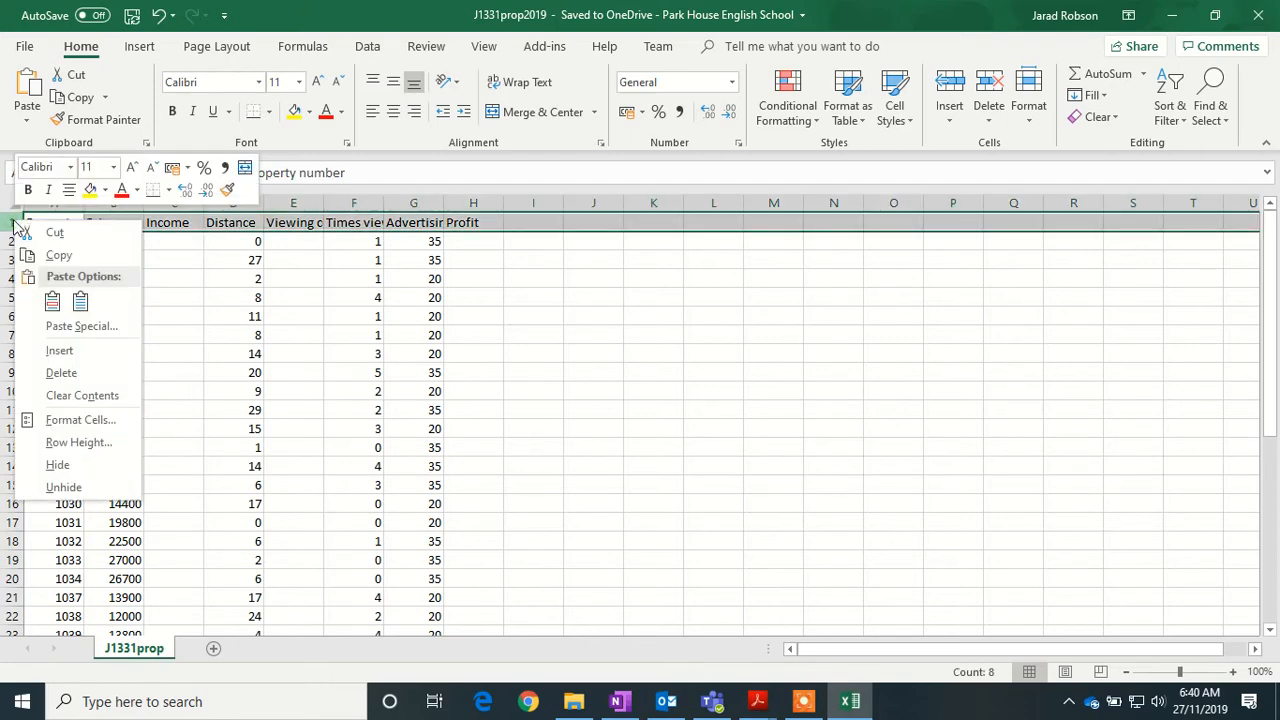
pyautogui.click(90, 352)
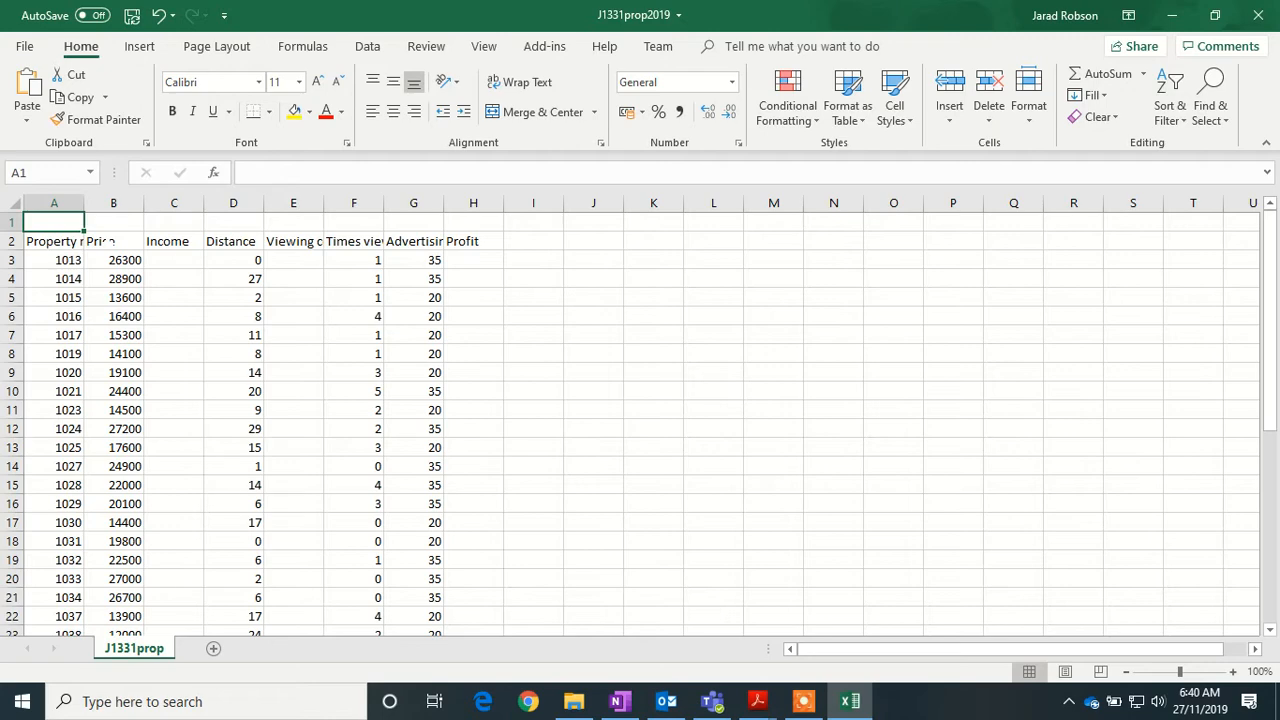
pyautogui.write('Bav')
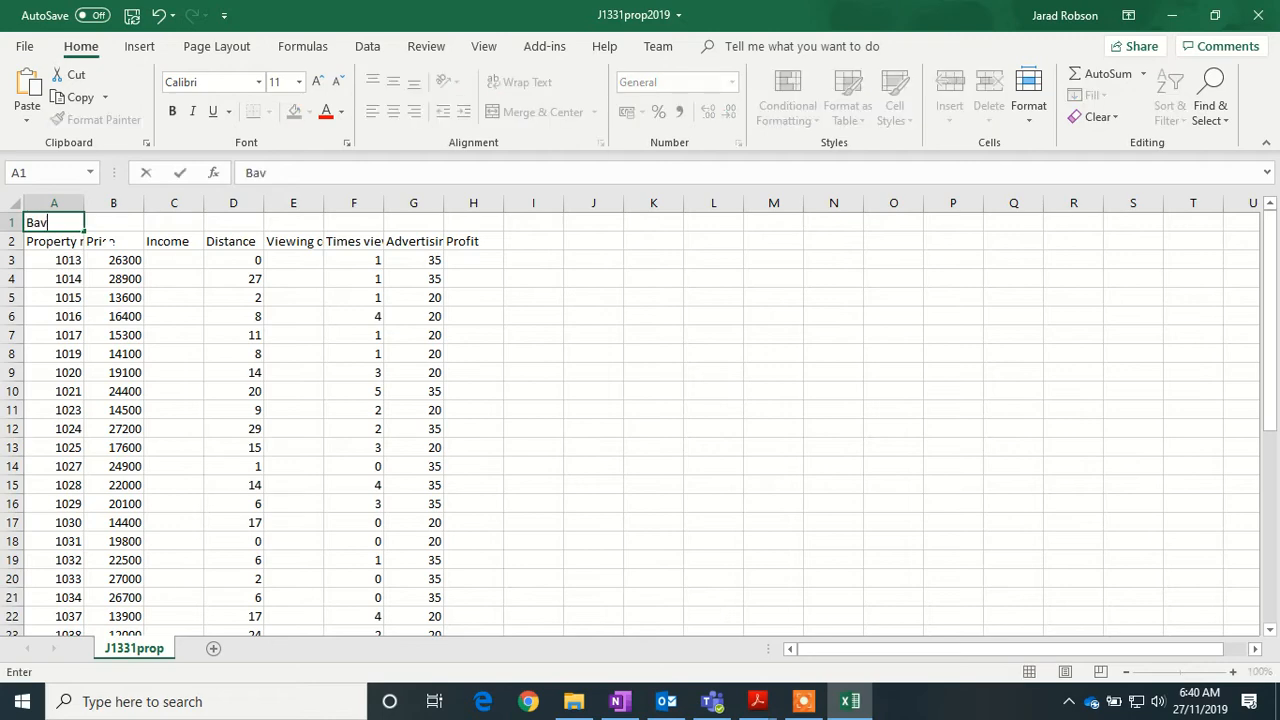
pyautogui.write('aro Office')
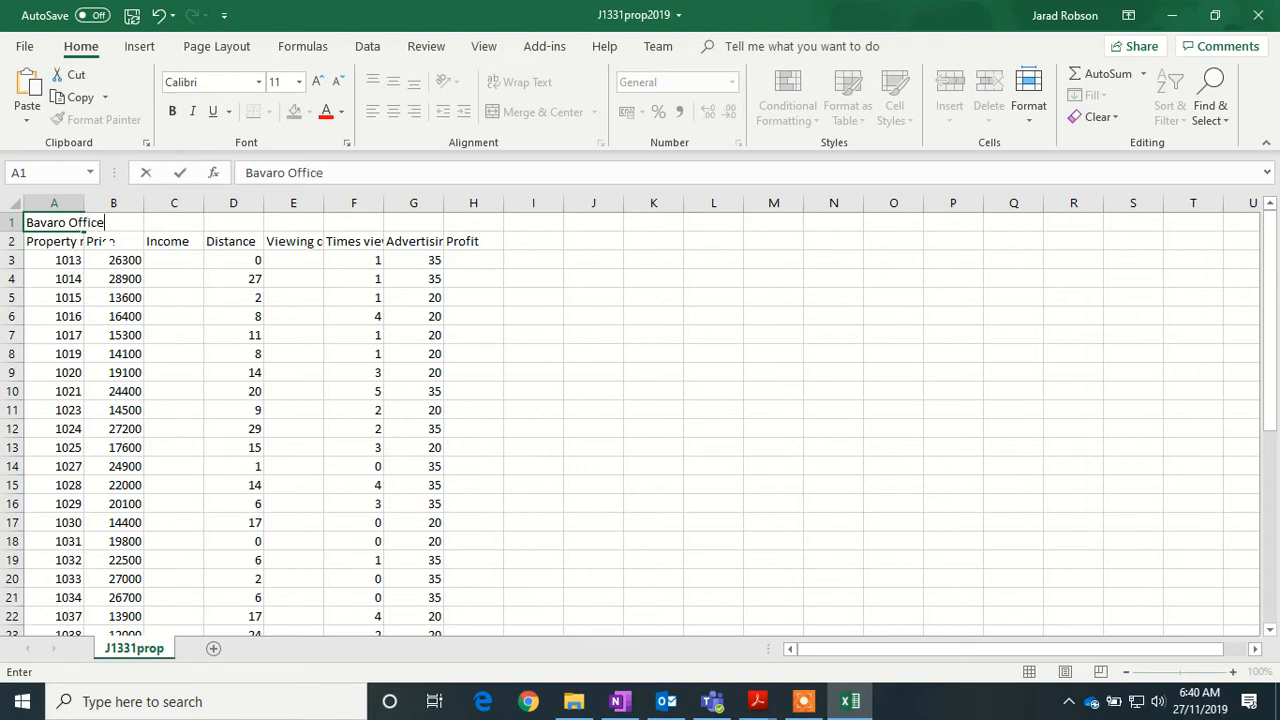
pyautogui.click(531, 256)
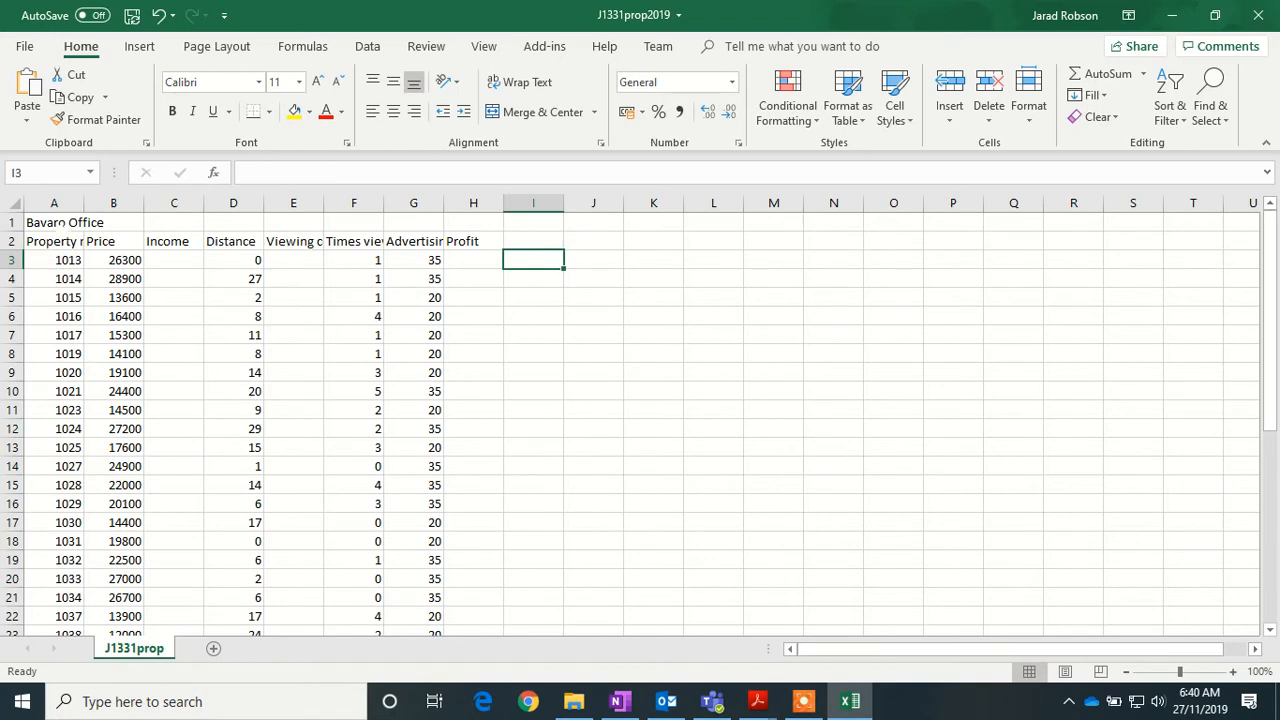
# - Merge and centre the title across A1:H1 and enlarge its font to 18 pt
pyautogui.moveTo(59, 222); pyautogui.dragTo(478, 222)
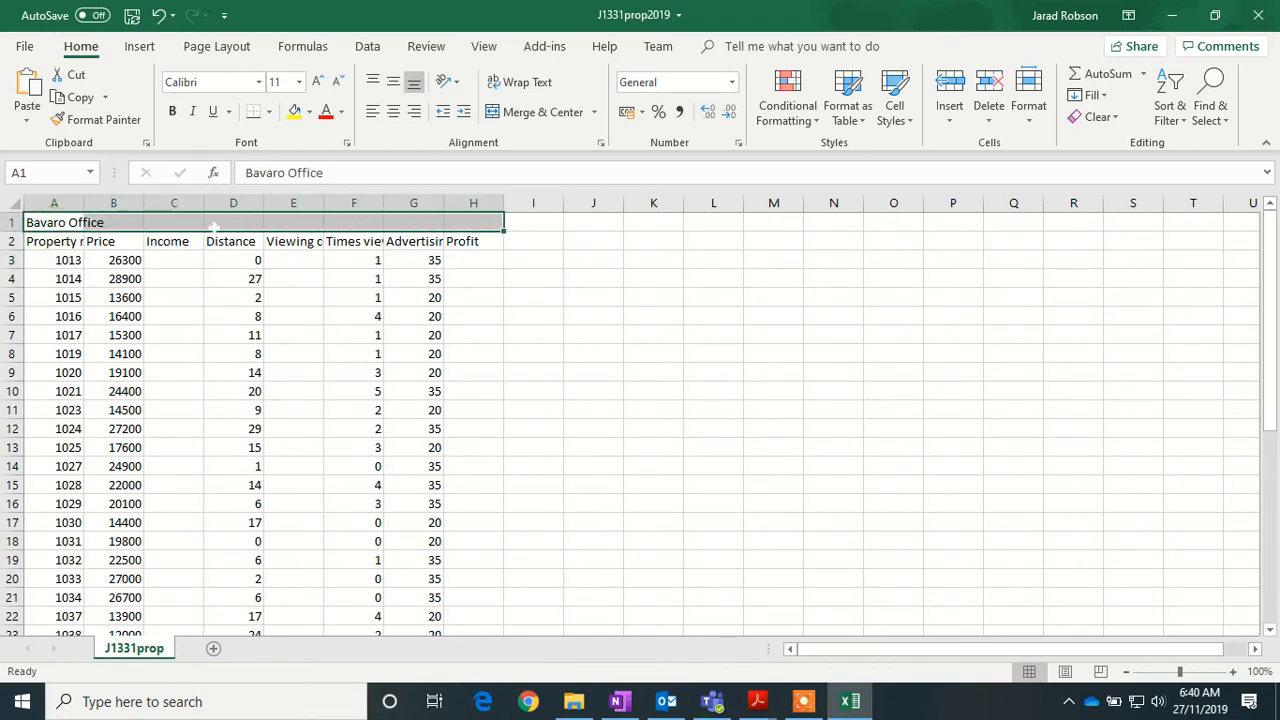
pyautogui.click(555, 113)
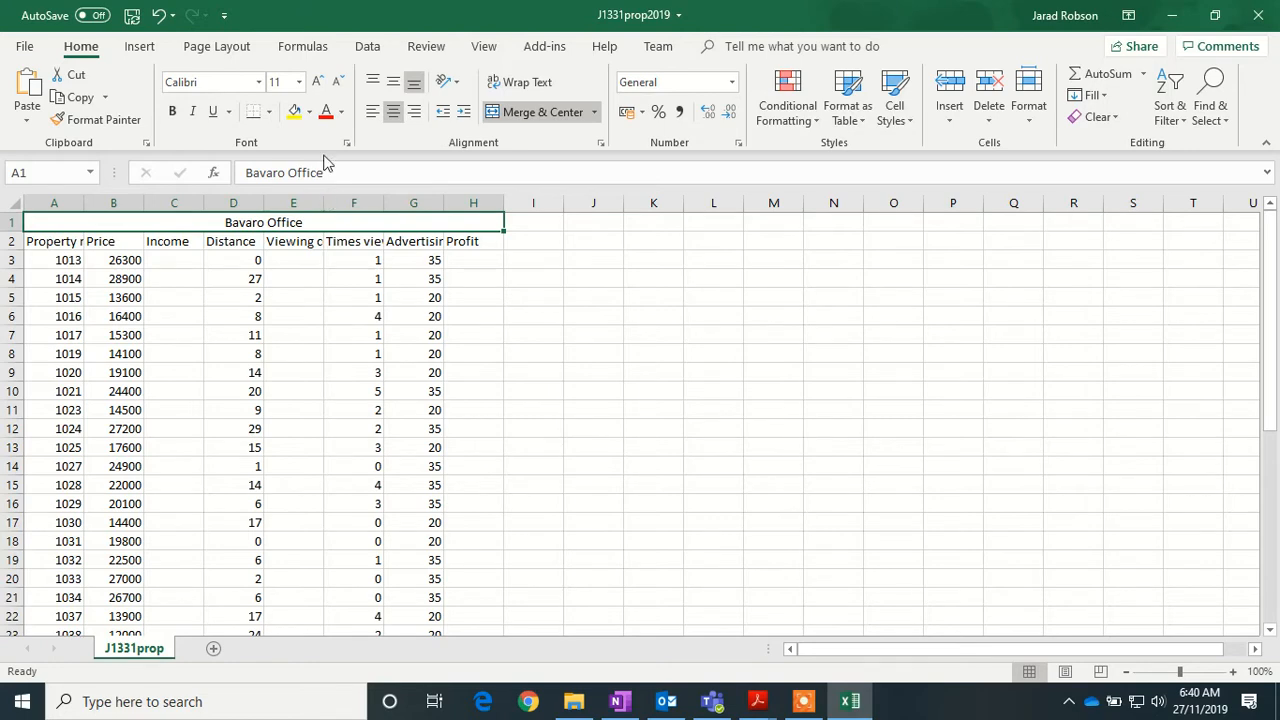
pyautogui.click(316, 82)
pyautogui.click(316, 82)
pyautogui.click(316, 82)
pyautogui.click(316, 82)
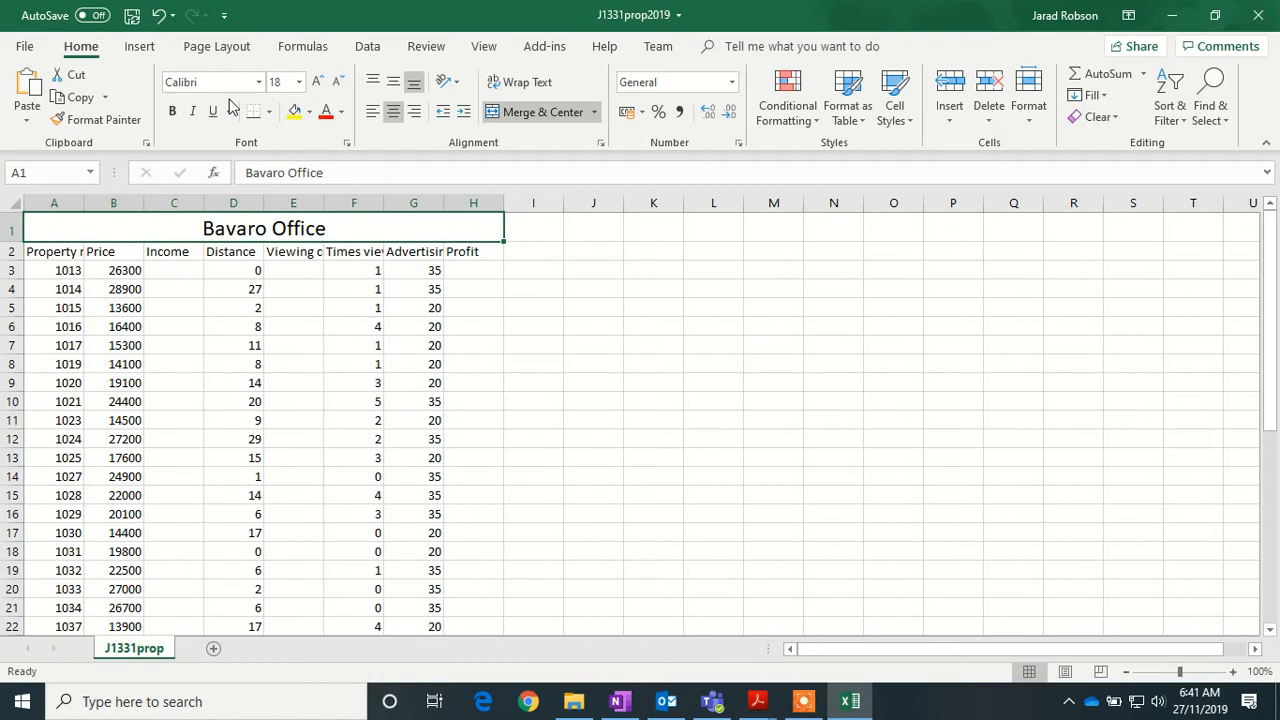
# - Make the Bavaro Office title white text on a black fill
pyautogui.click(342, 111)
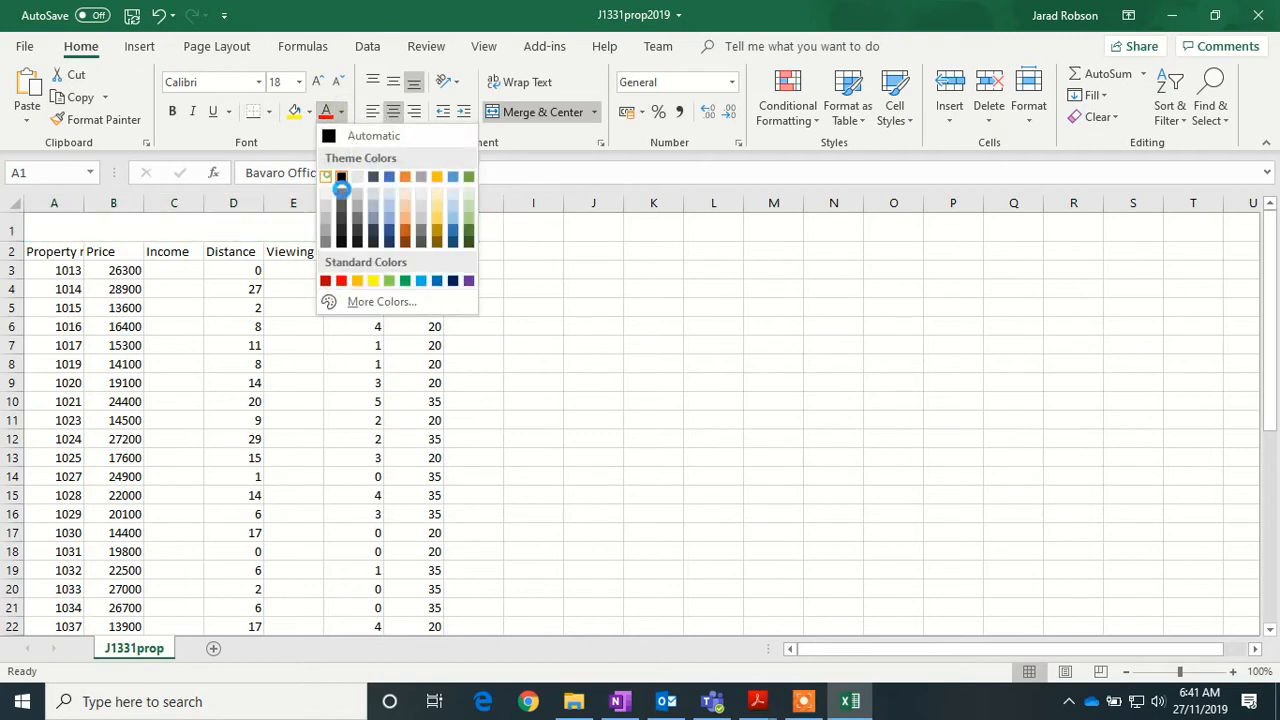
pyautogui.click(335, 177)
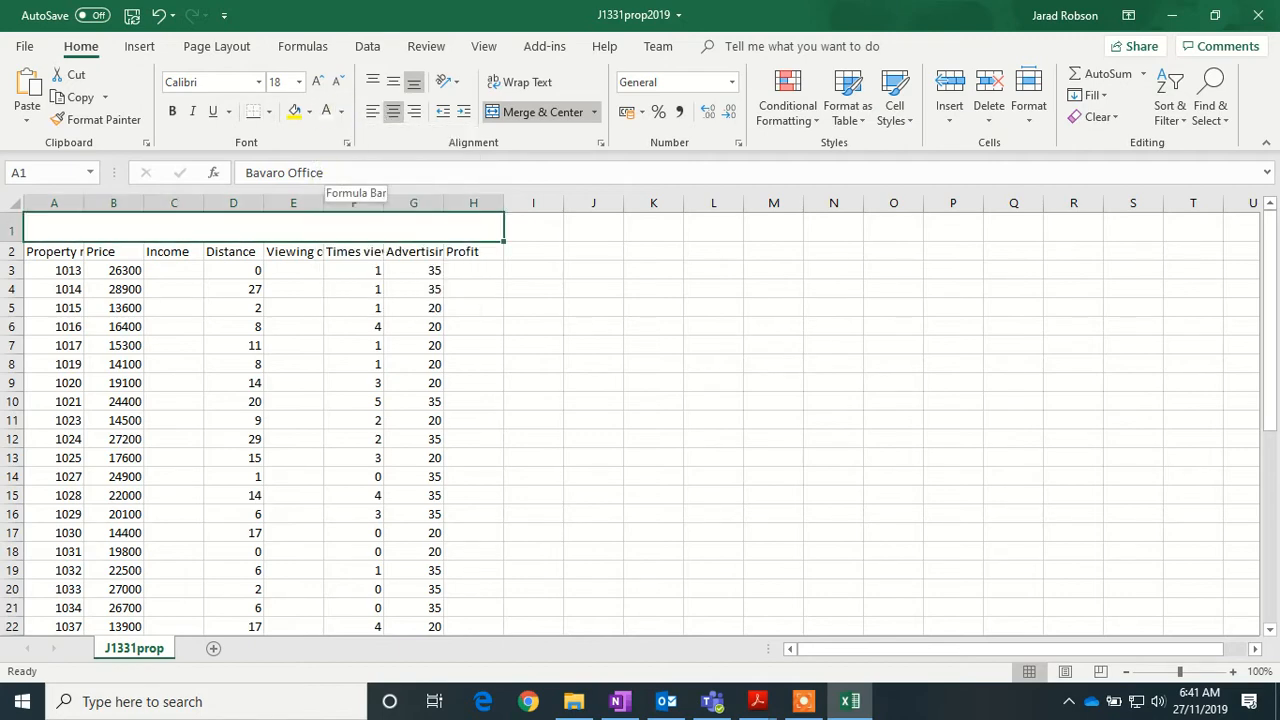
pyautogui.click(311, 112)
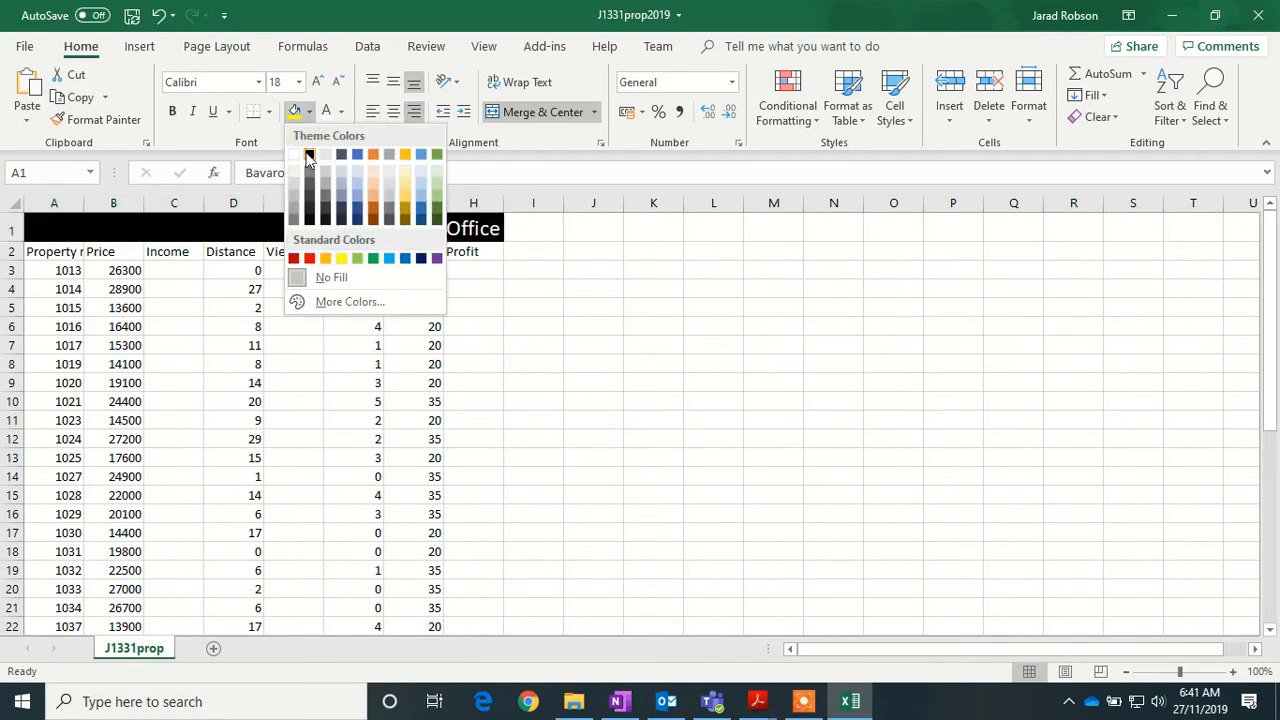
pyautogui.click(309, 153)
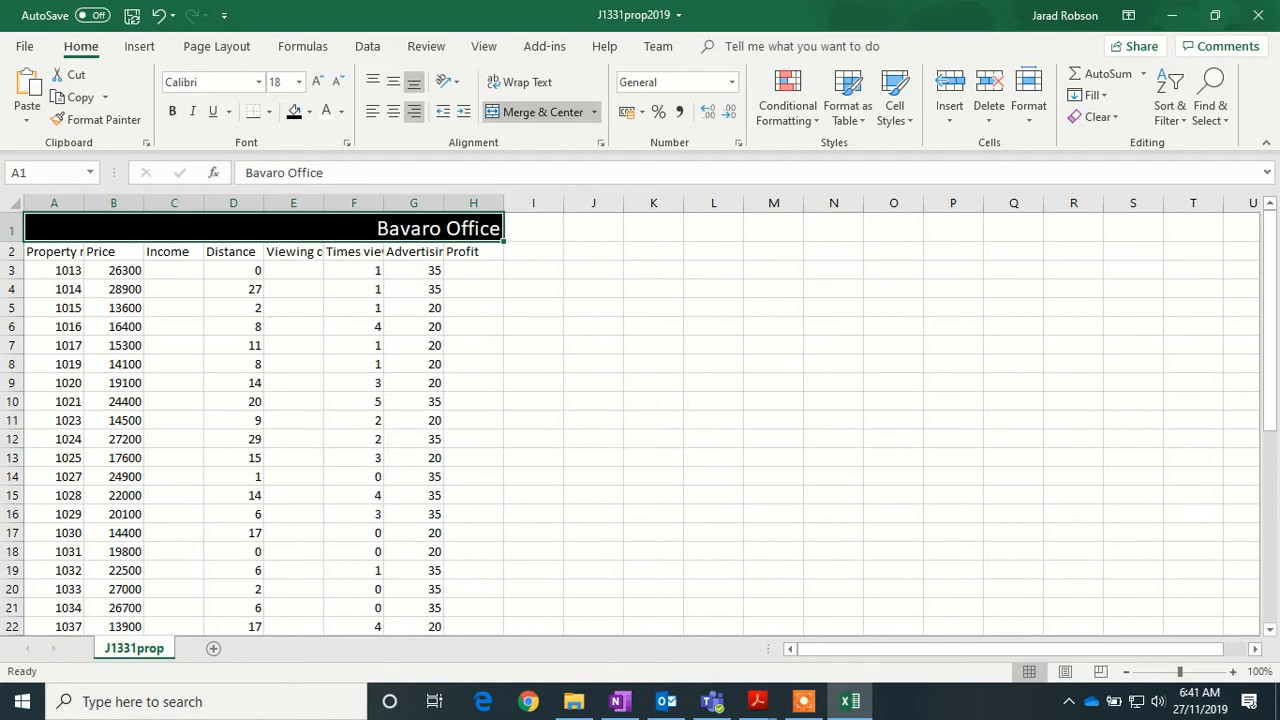
# - In Page Layout view, enter the candidate's name and candidate numbers in the left header
pyautogui.click(1066, 672)
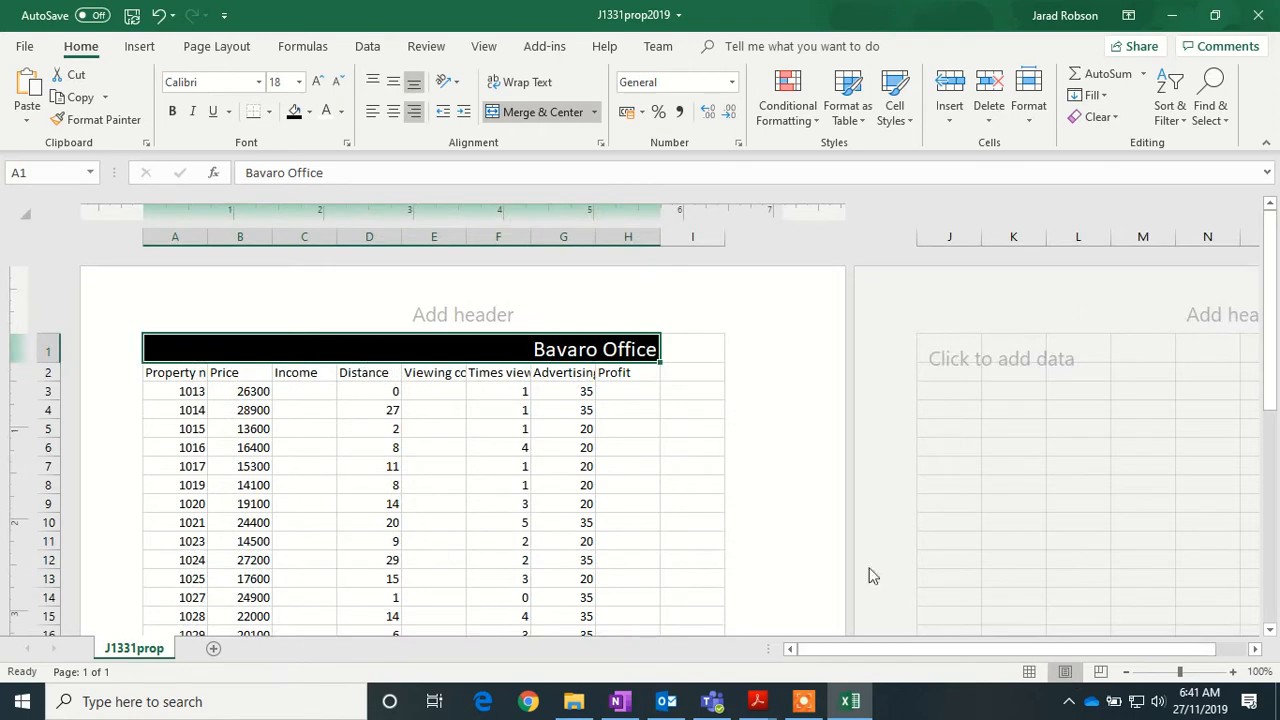
pyautogui.click(302, 316)
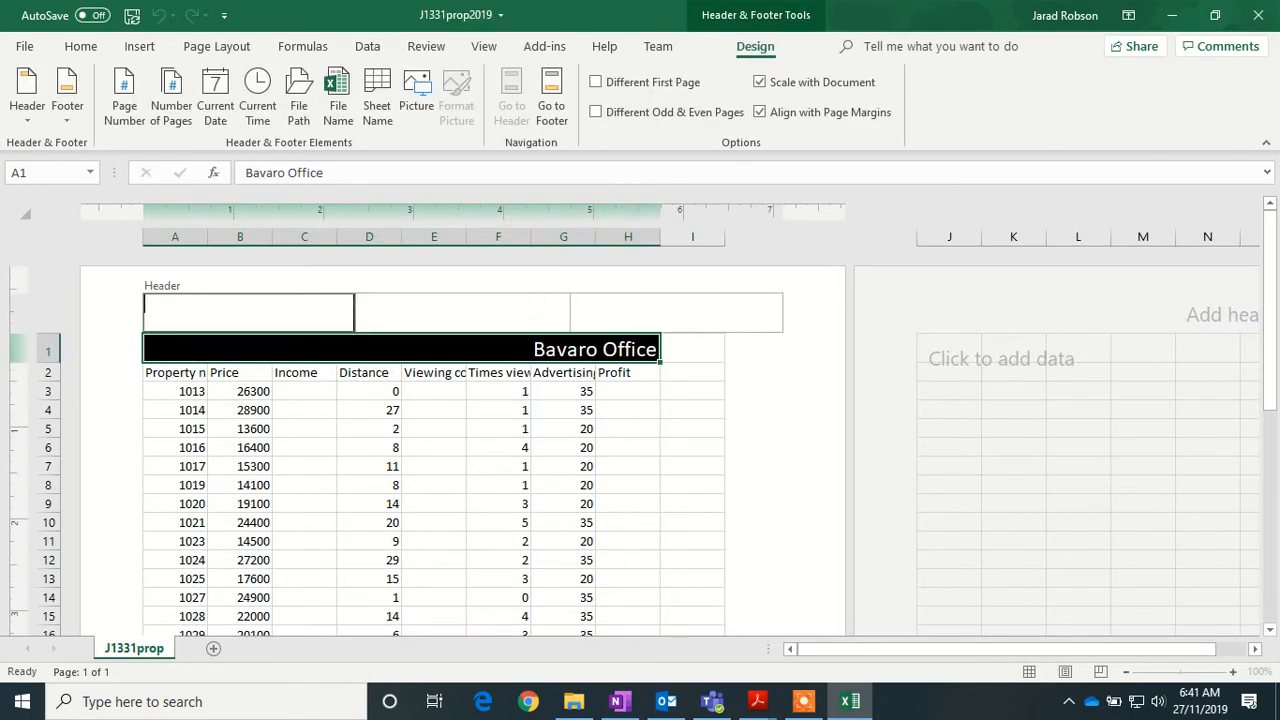
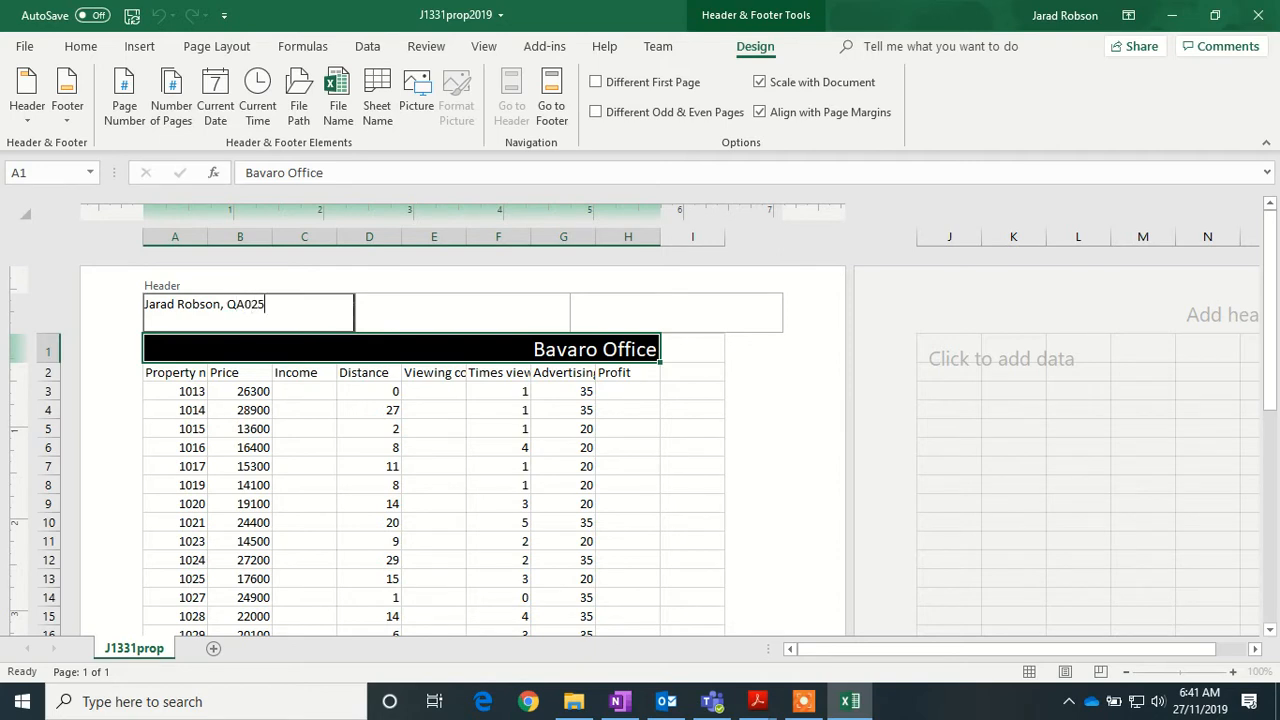
# - Put 'Last revision on' with the current date and time in the right header, then return to Normal view
pyautogui.click(673, 313)
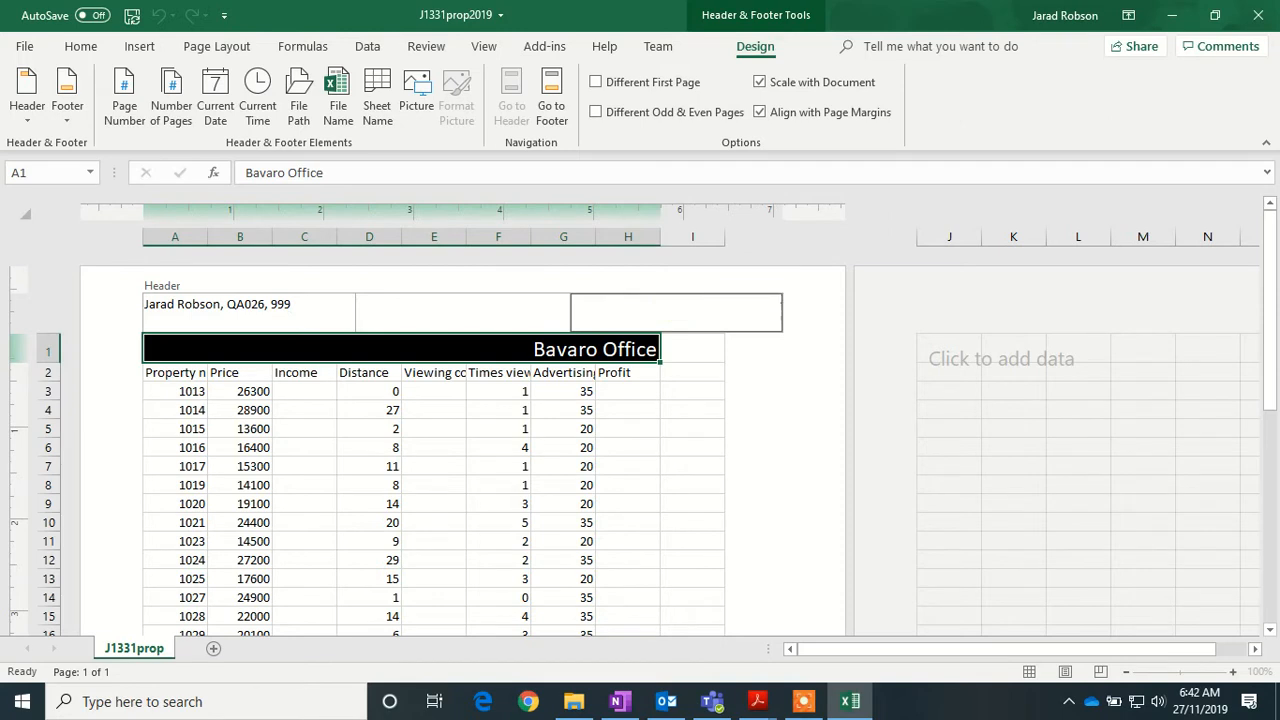
pyautogui.write('Last revision on')
pyautogui.click(216, 105)
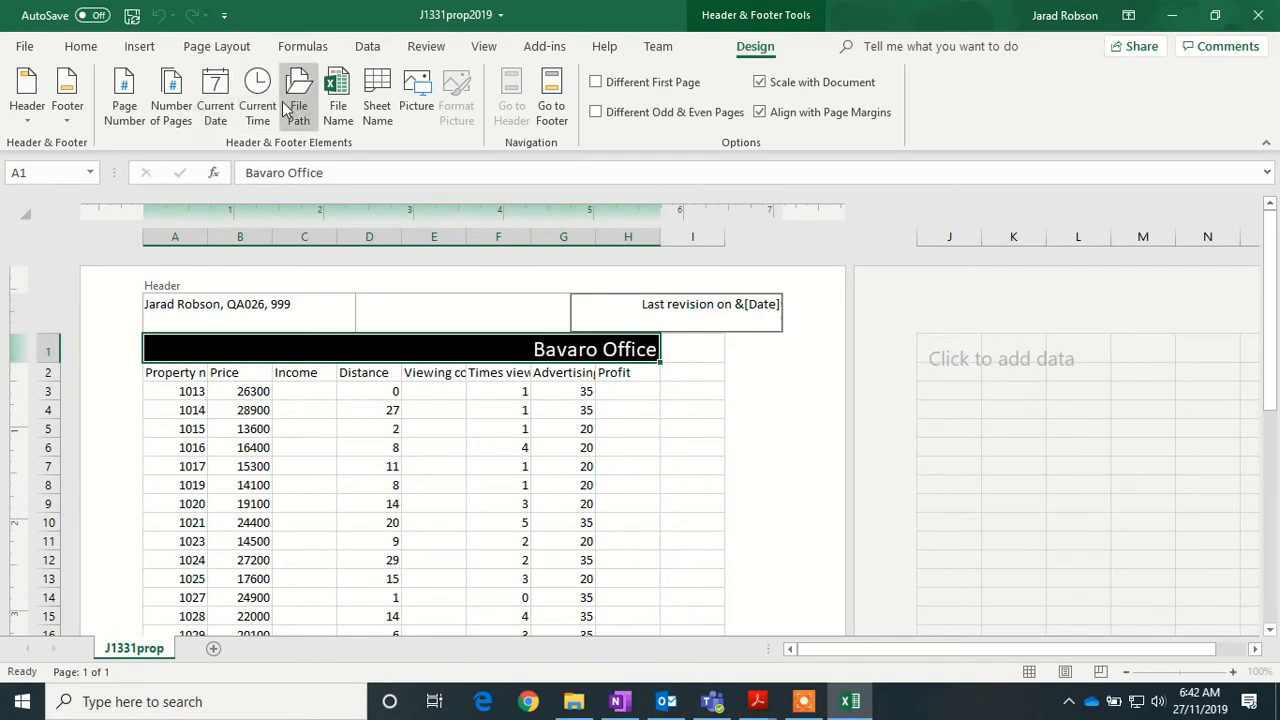
pyautogui.click(260, 108)
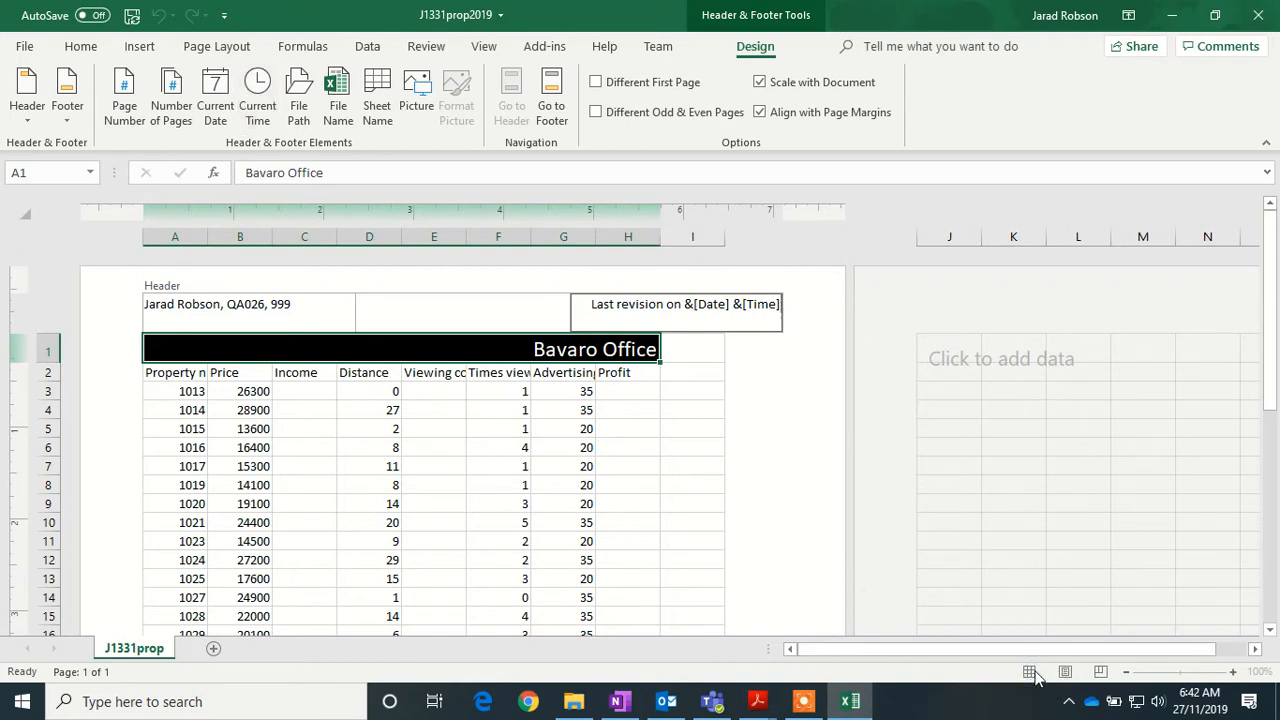
pyautogui.click(732, 375)
pyautogui.click(1029, 672)
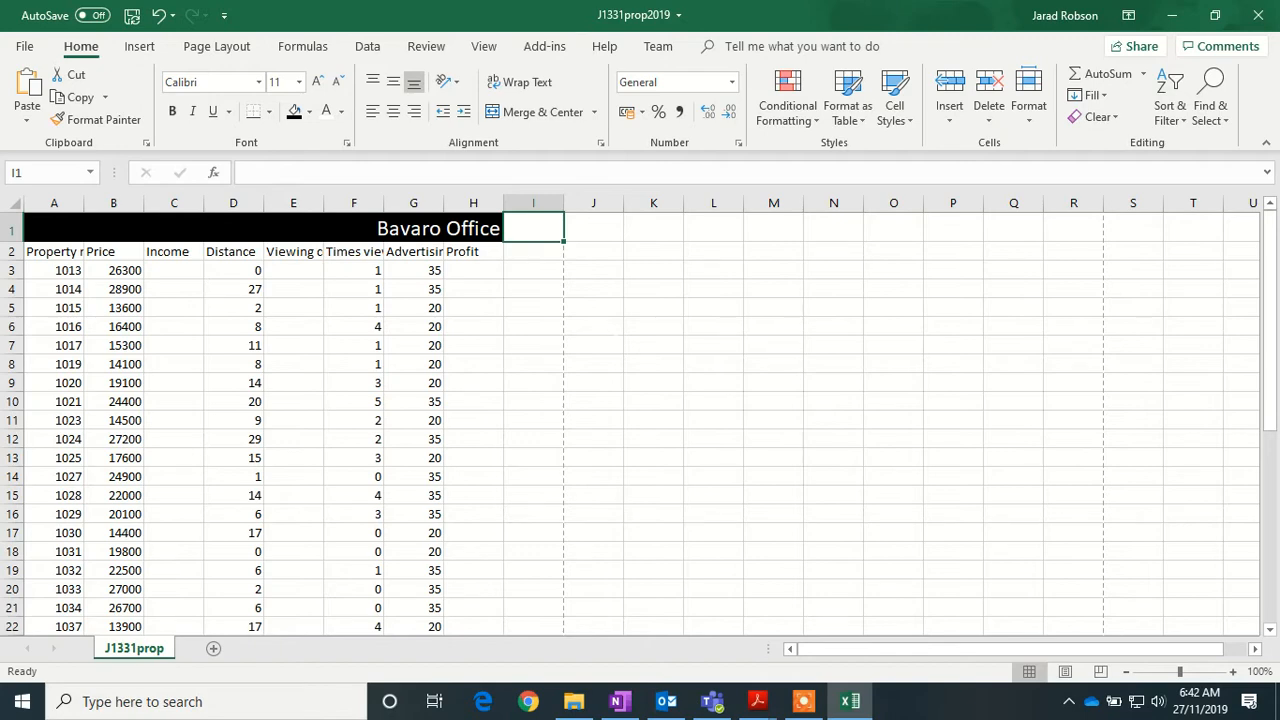
# - Open the J1331prop web page from the lesson folder in File Explorer
pyautogui.click(573, 701)
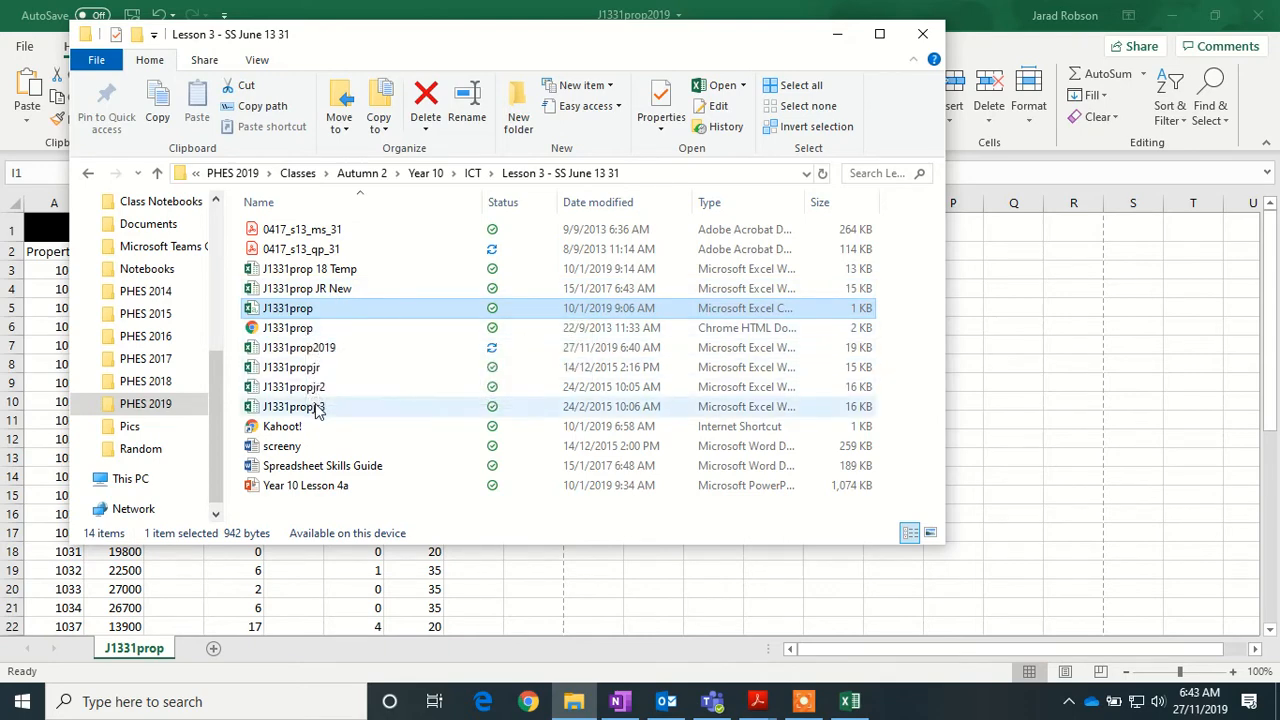
pyautogui.doubleClick(285, 328)
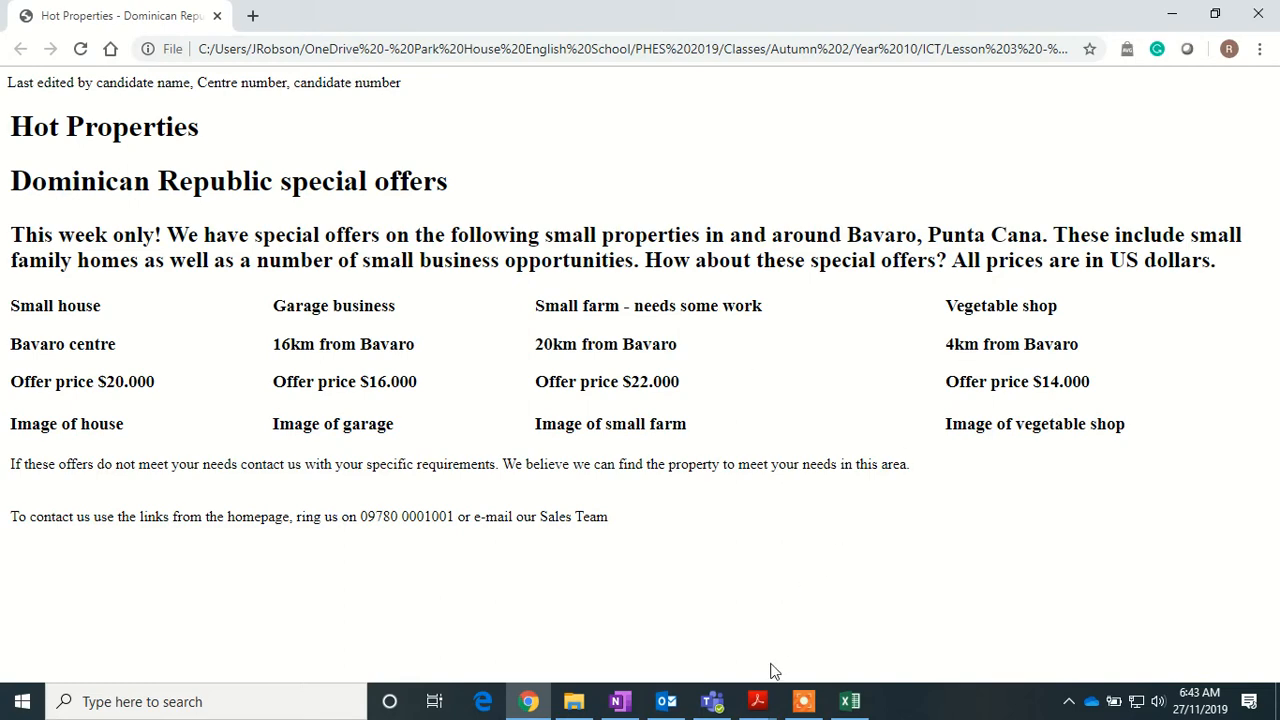
# - Enter Distance values 0, 16, 20 and 4 in D36:D39, checking them against the Hot Properties page
pyautogui.click(849, 701)
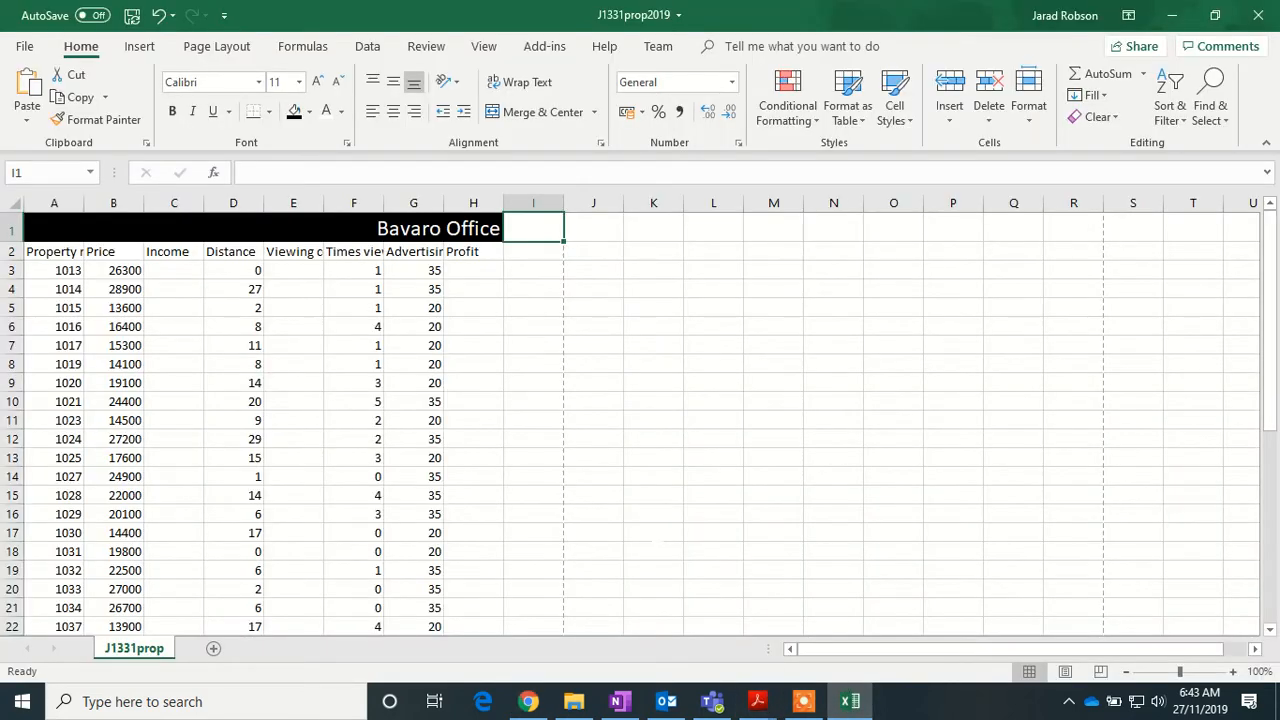
pyautogui.scroll(-7, 640, 420)
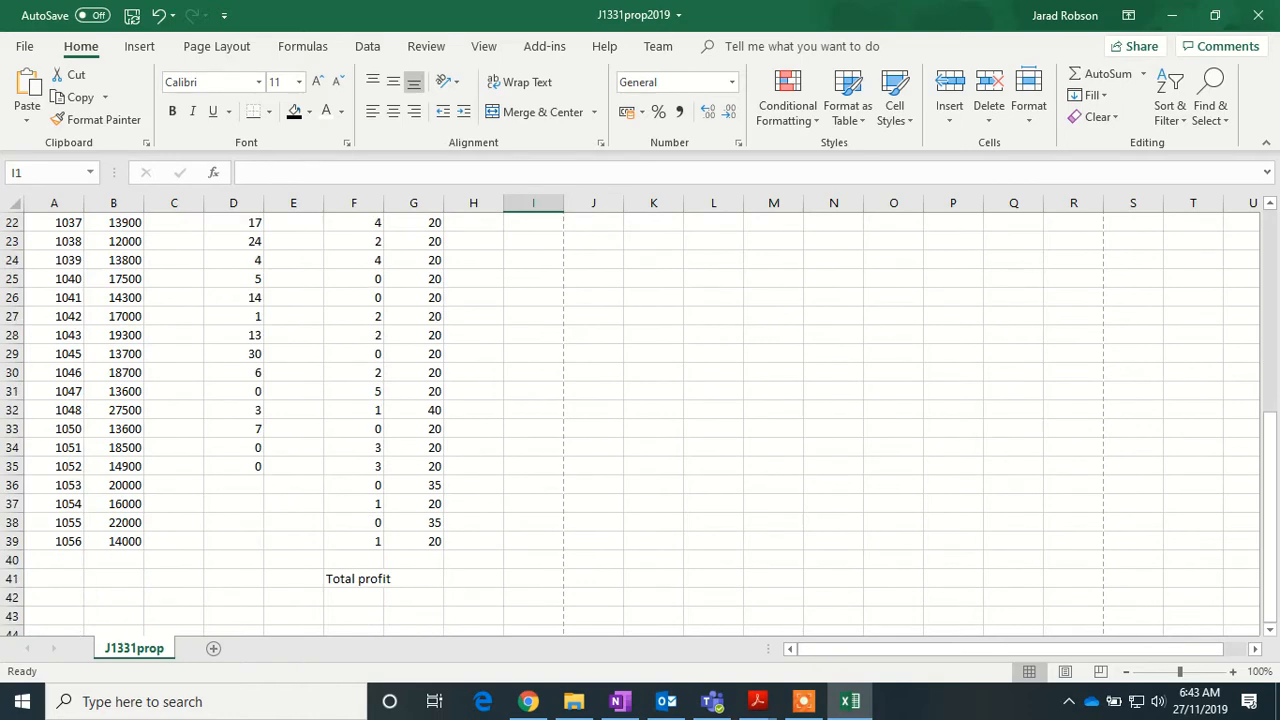
pyautogui.click(852, 703)
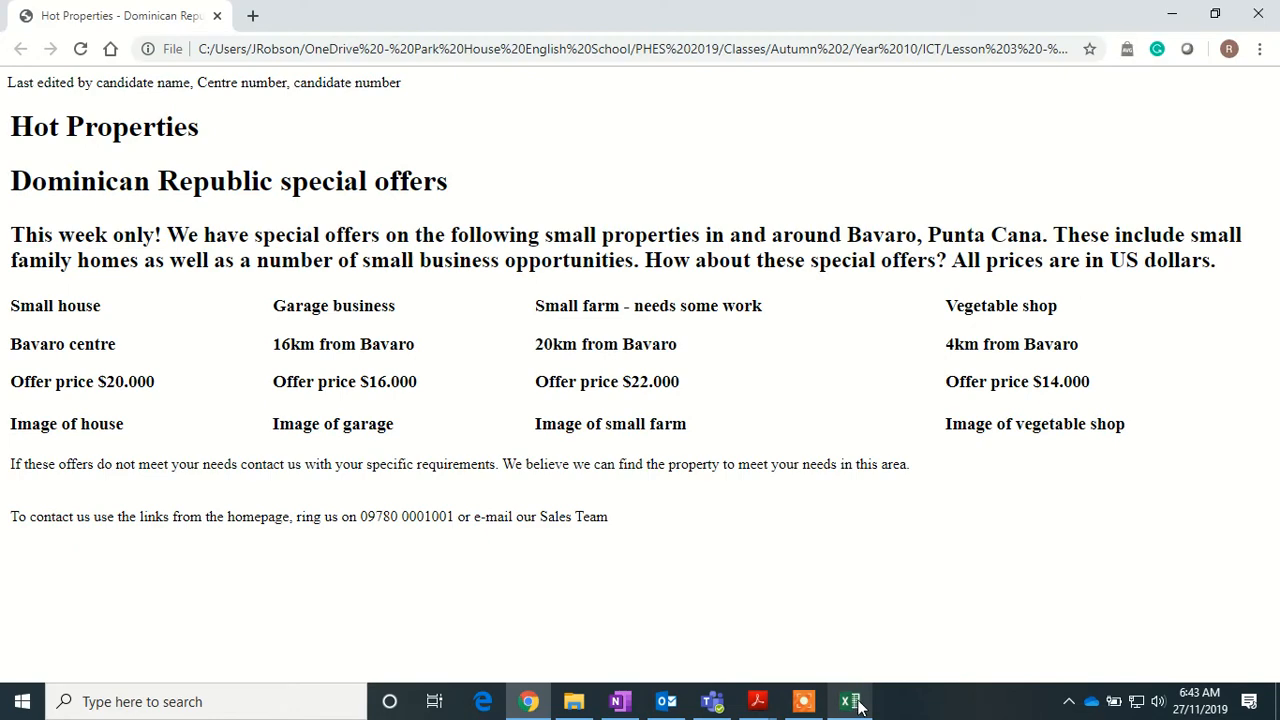
pyautogui.click(852, 703)
pyautogui.click(246, 486)
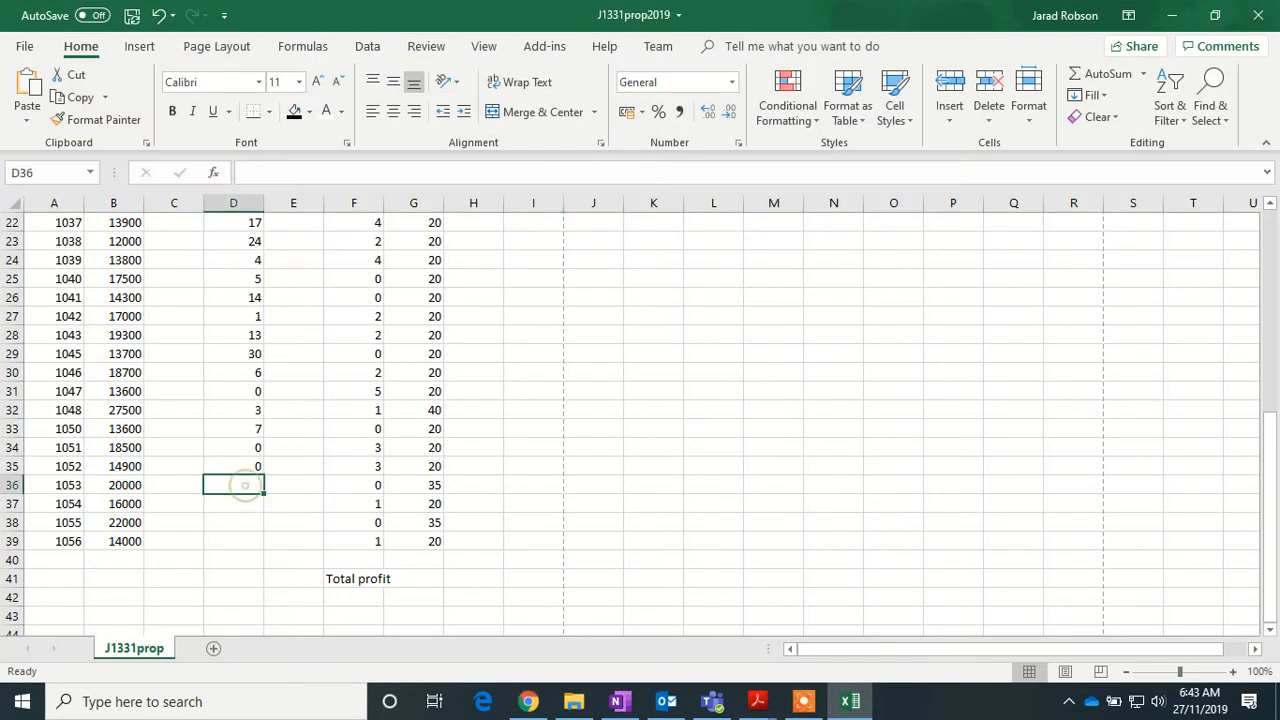
pyautogui.write('0')
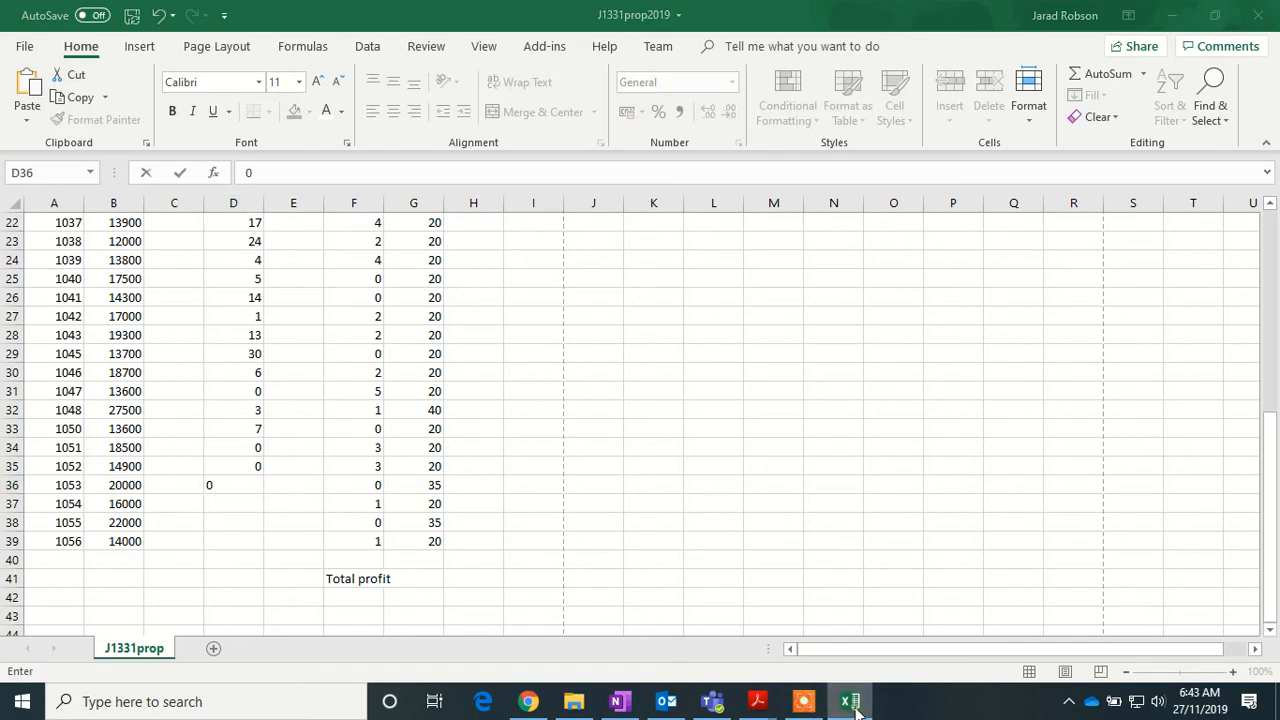
pyautogui.click(850, 701)
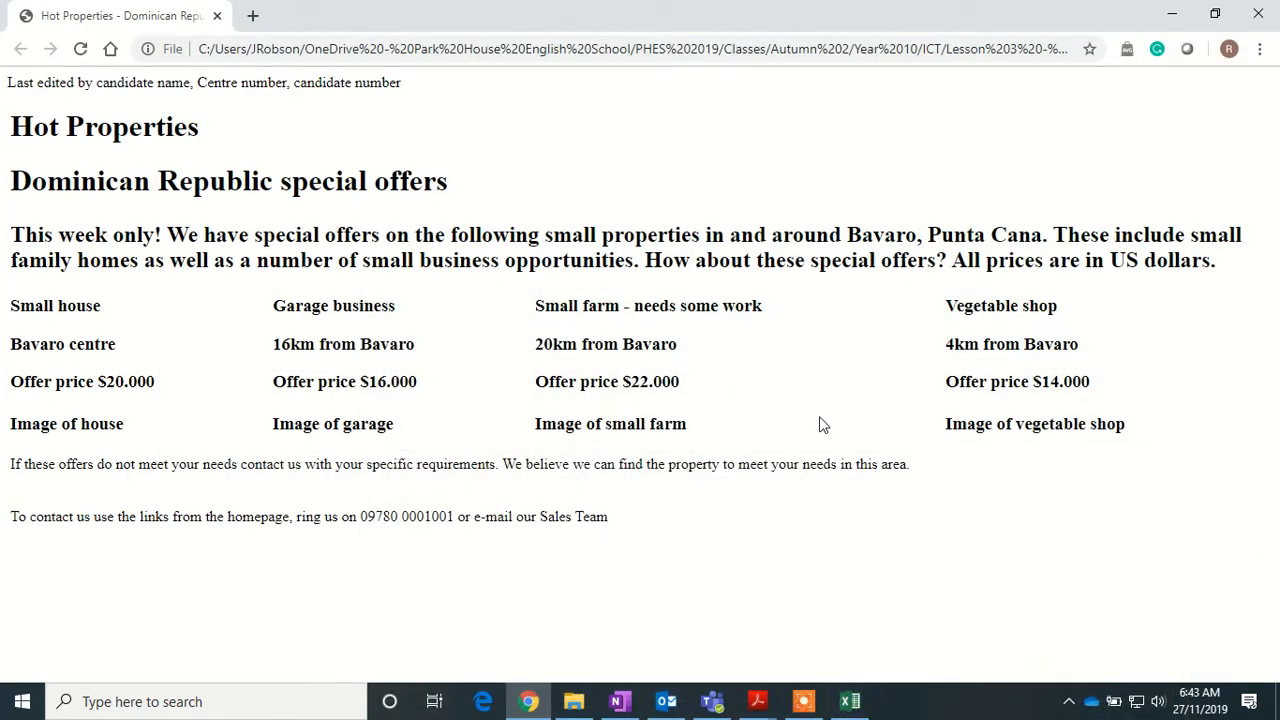
pyautogui.click(850, 703)
pyautogui.press('Return')
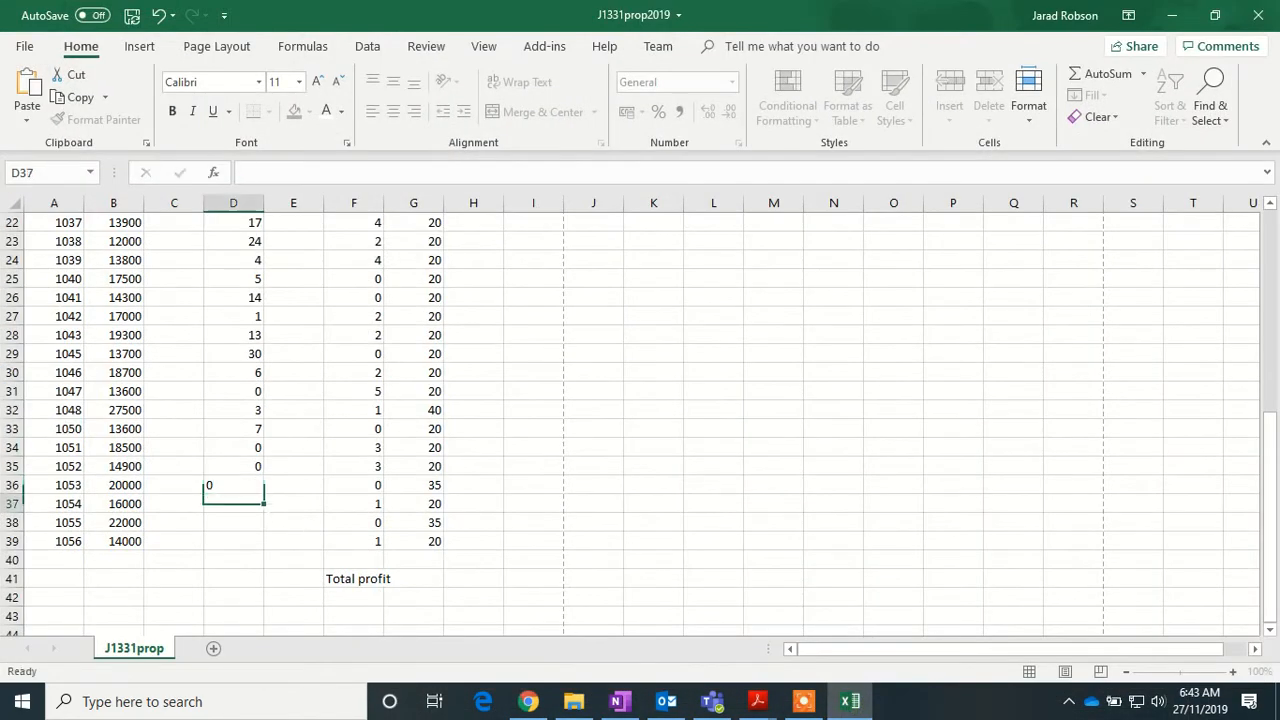
pyautogui.write('16')
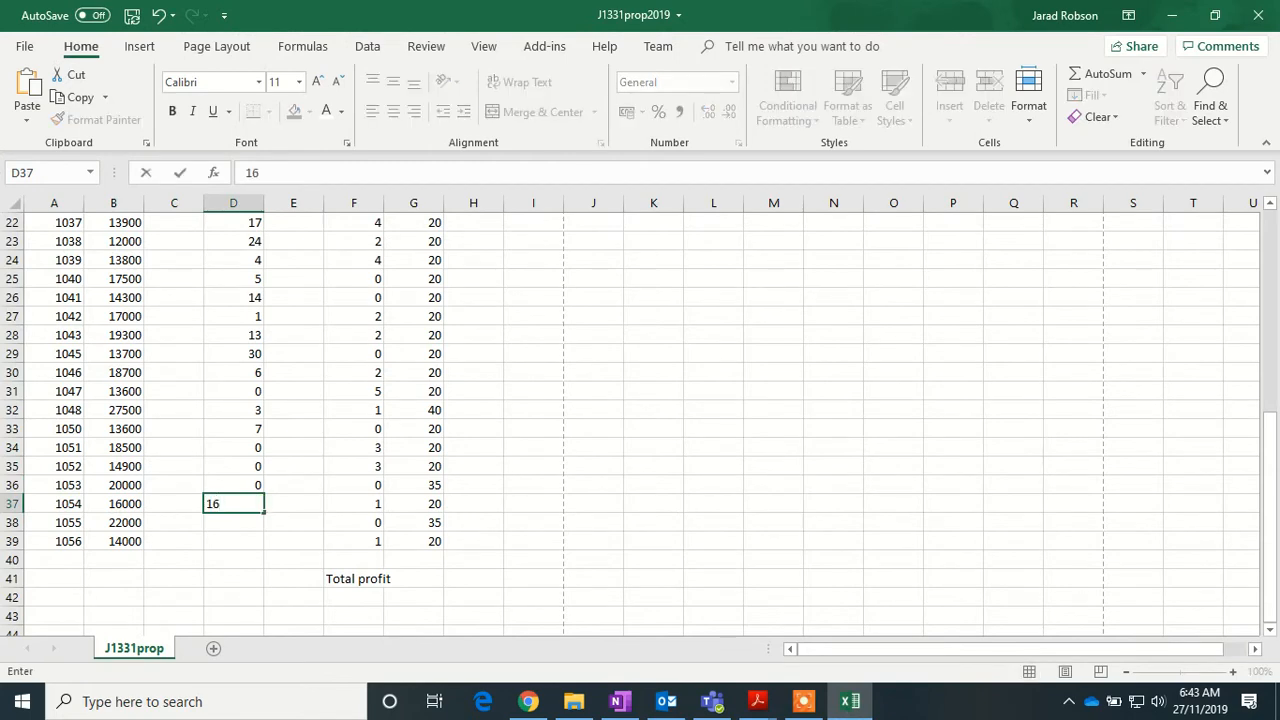
pyautogui.press('Return')
pyautogui.write('20')
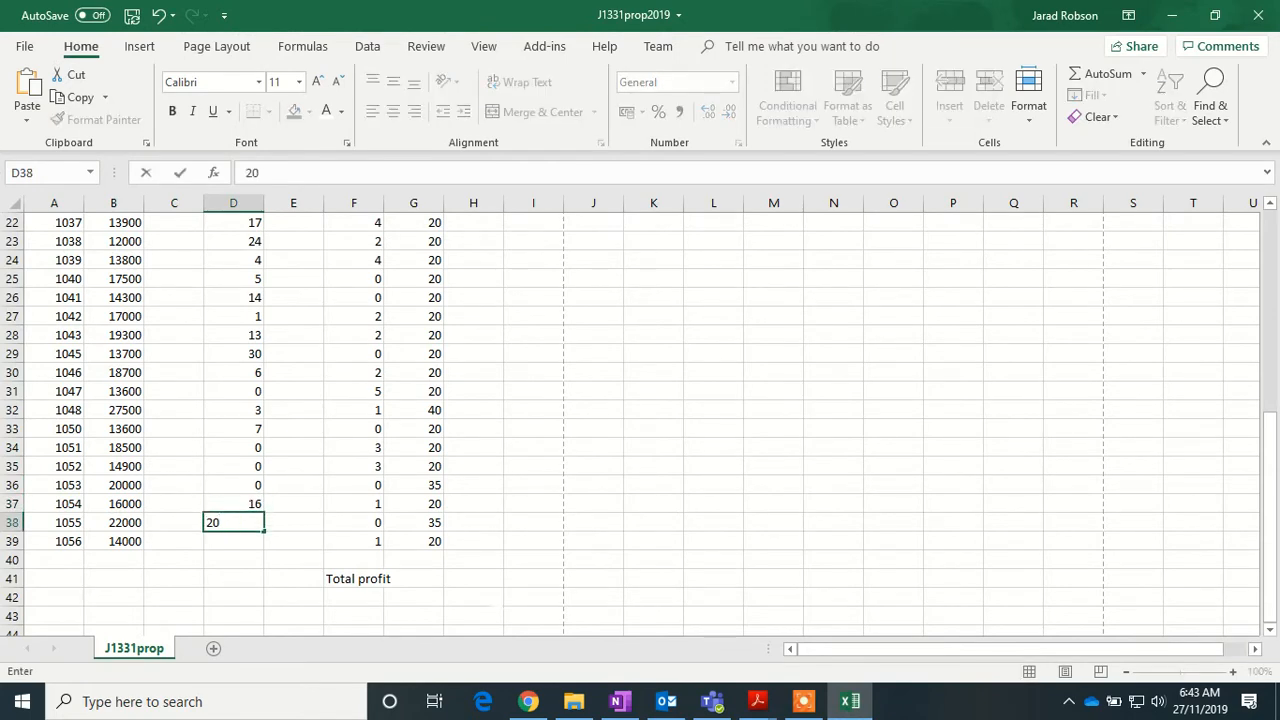
pyautogui.press('Return')
pyautogui.write('4')
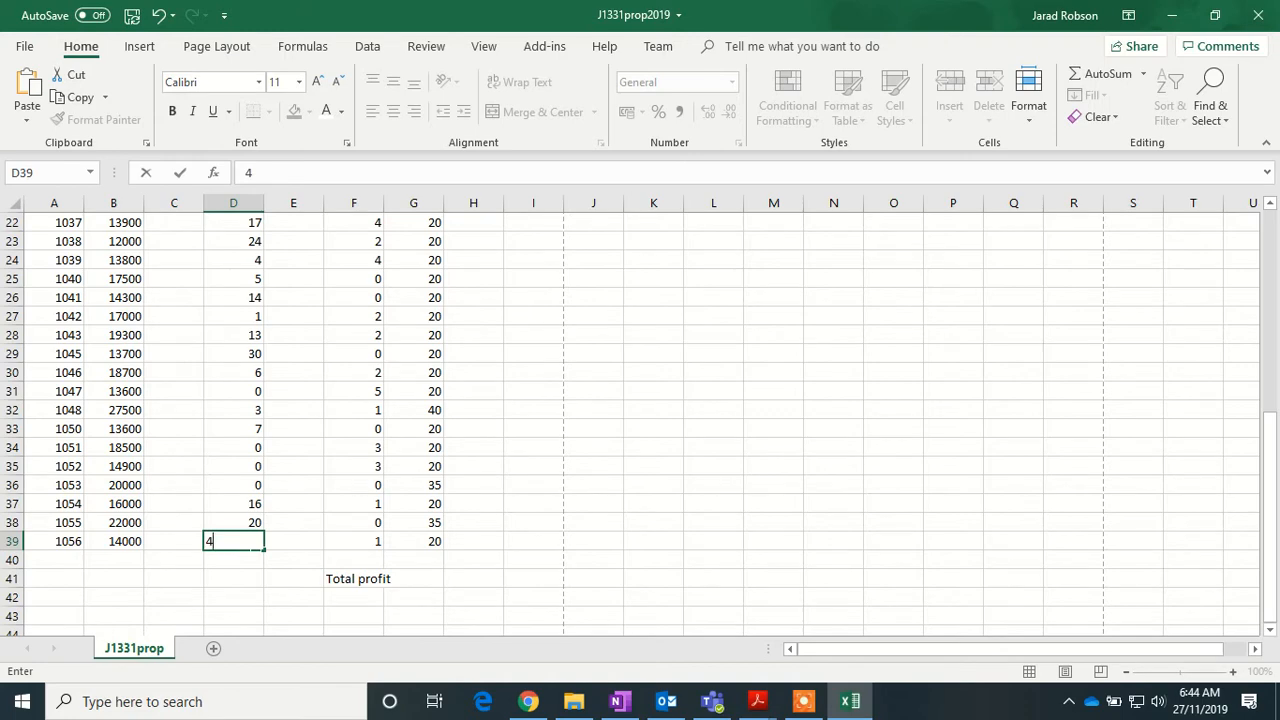
pyautogui.scroll(7, 175, 400)
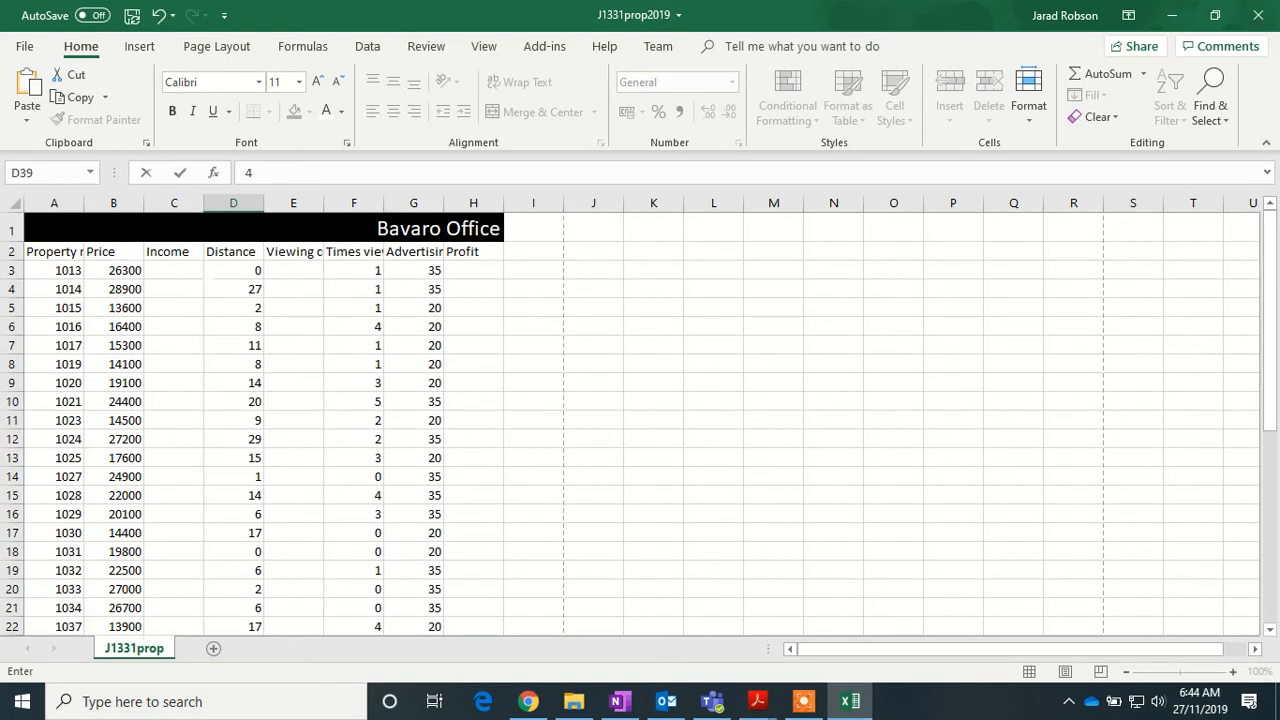
# - Enter the Income formula =100+(2.5%*B3) in C3 for property 1013
pyautogui.click(175, 271)
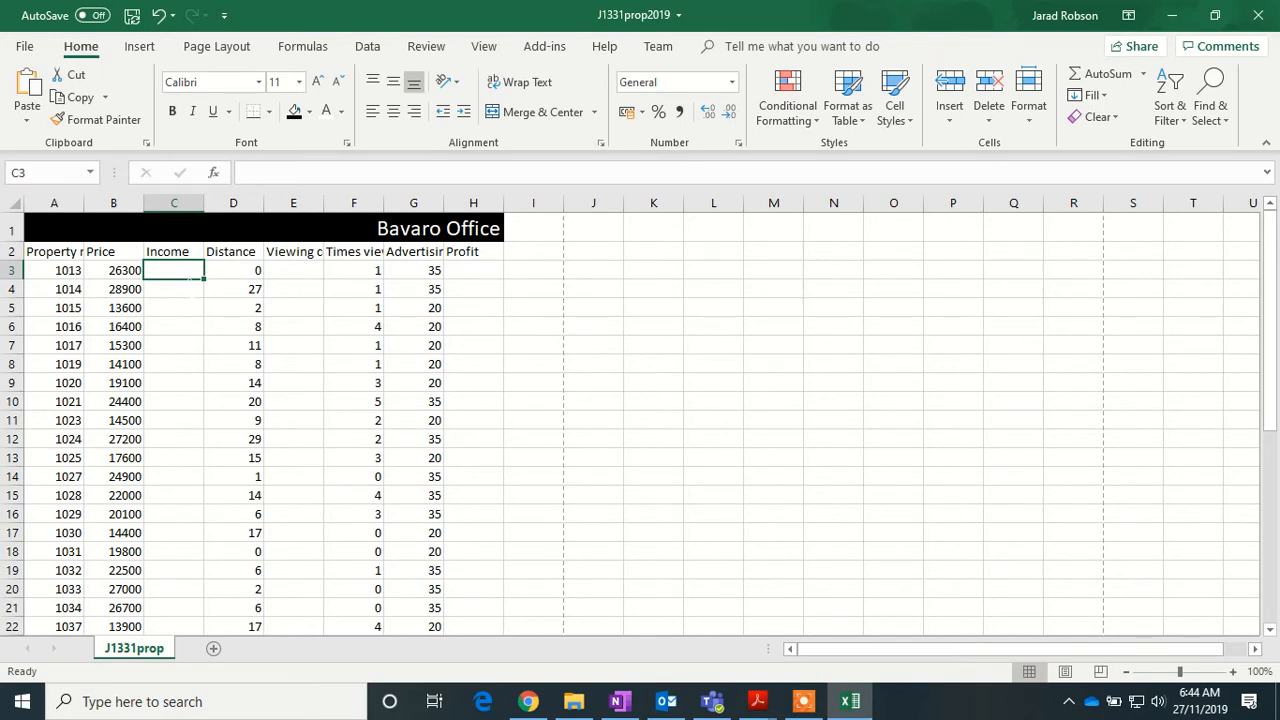
pyautogui.write('=')
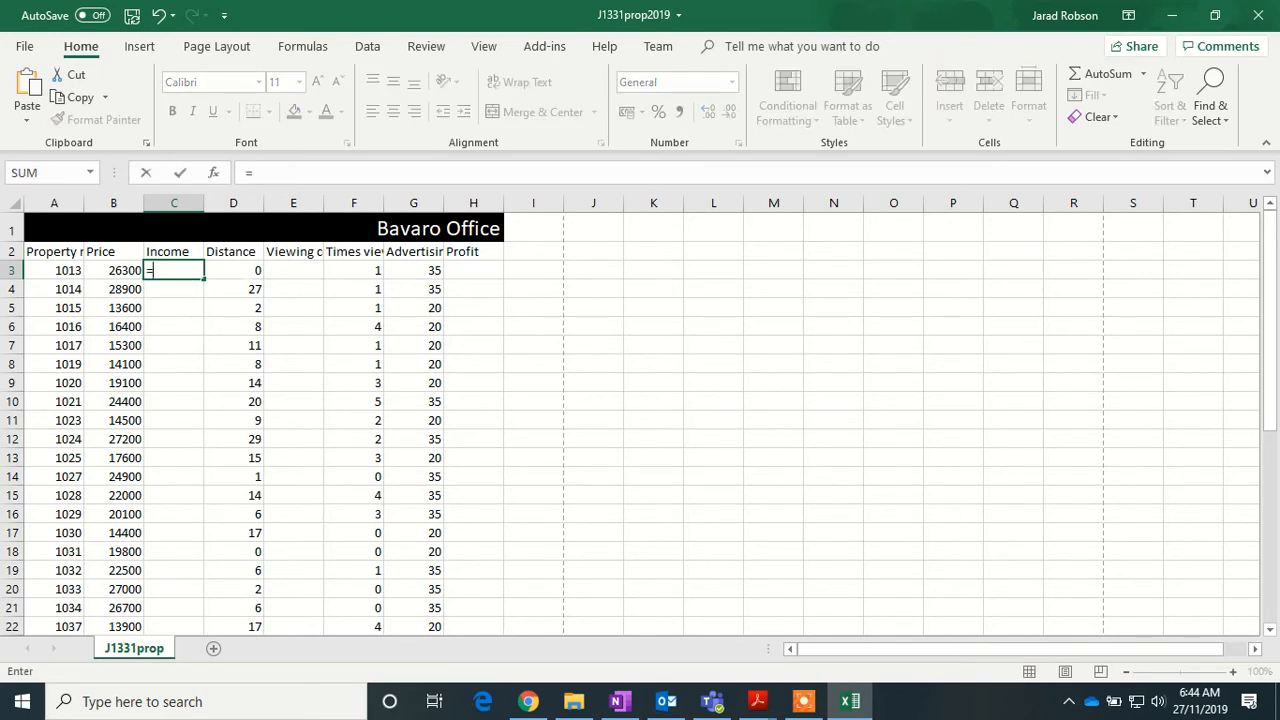
pyautogui.write('100+(2.')
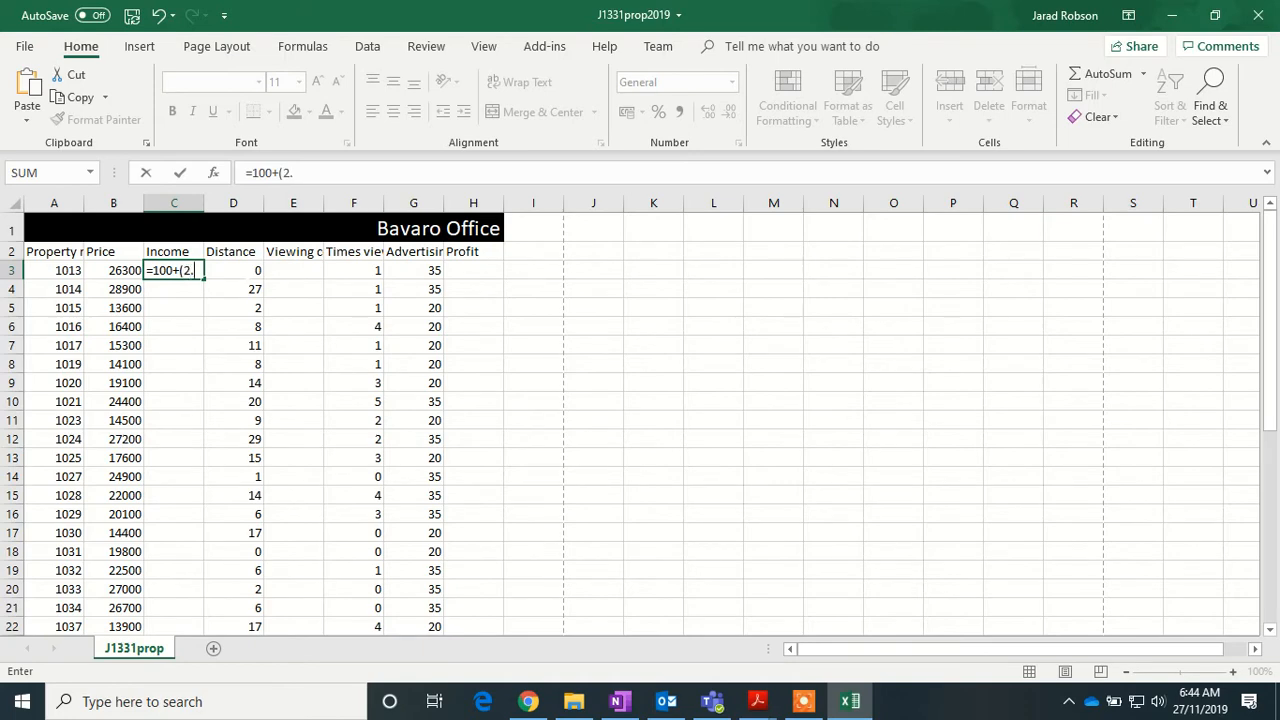
pyautogui.write('5%*')
pyautogui.click(120, 270)
pyautogui.write(')')
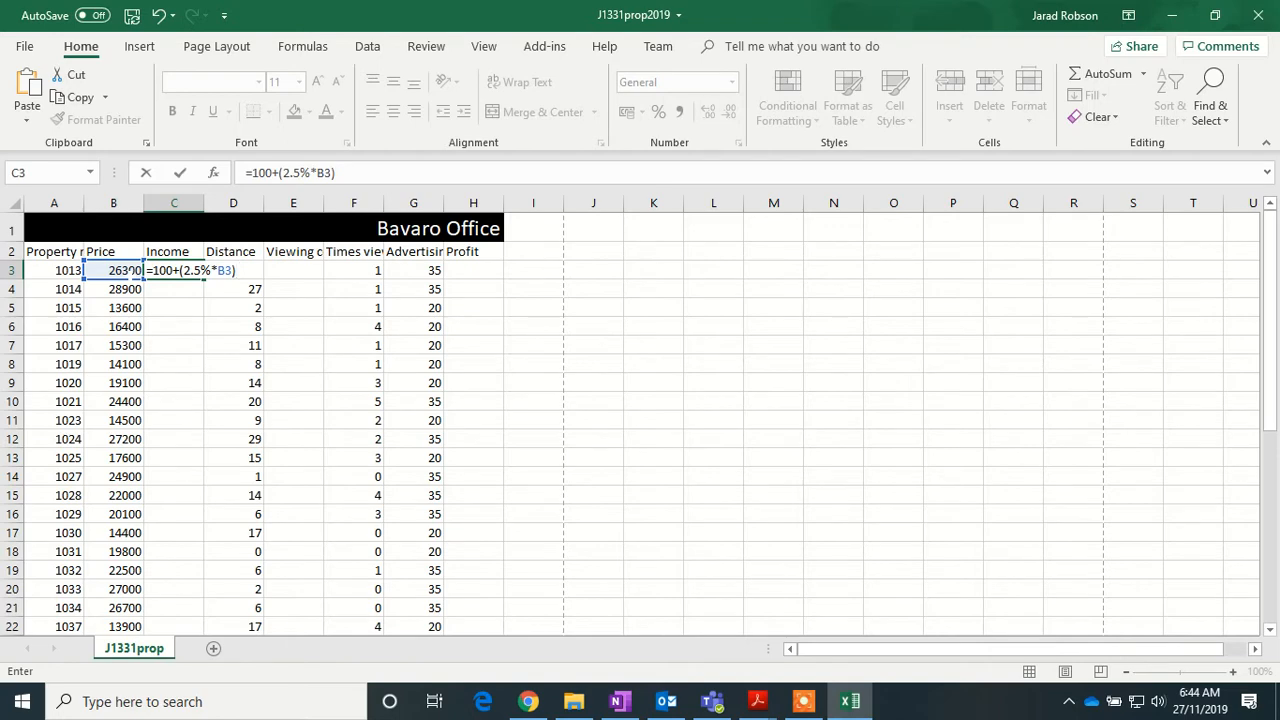
pyautogui.press('Return')
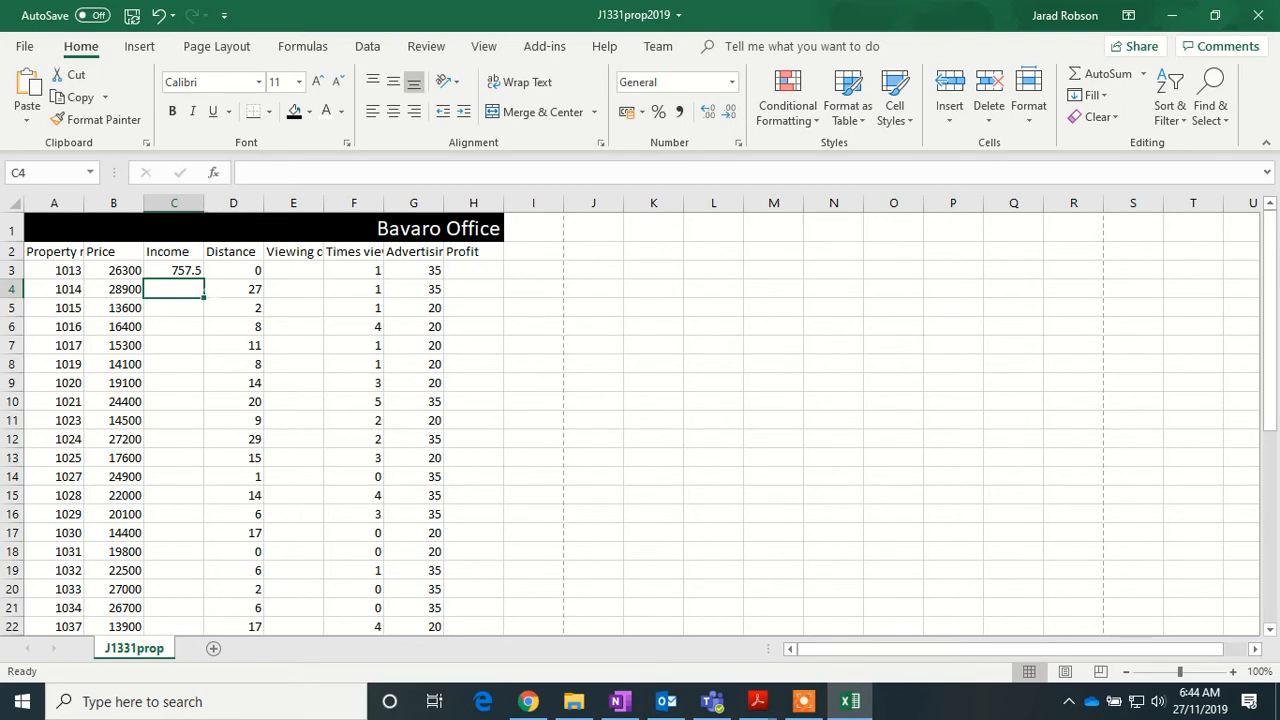
# - Fill the Income formula down to C39 for every property
pyautogui.click(193, 270)
pyautogui.doubleClick(204, 278)
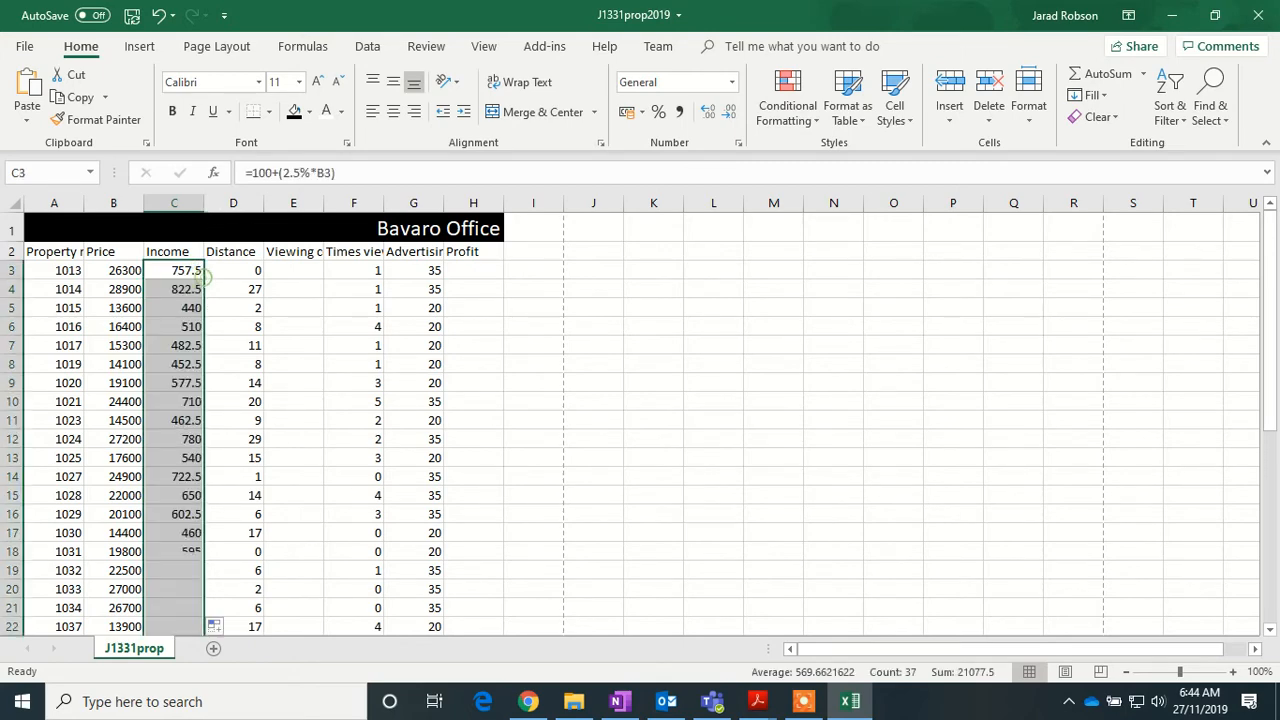
pyautogui.scroll(-6, 190, 364)
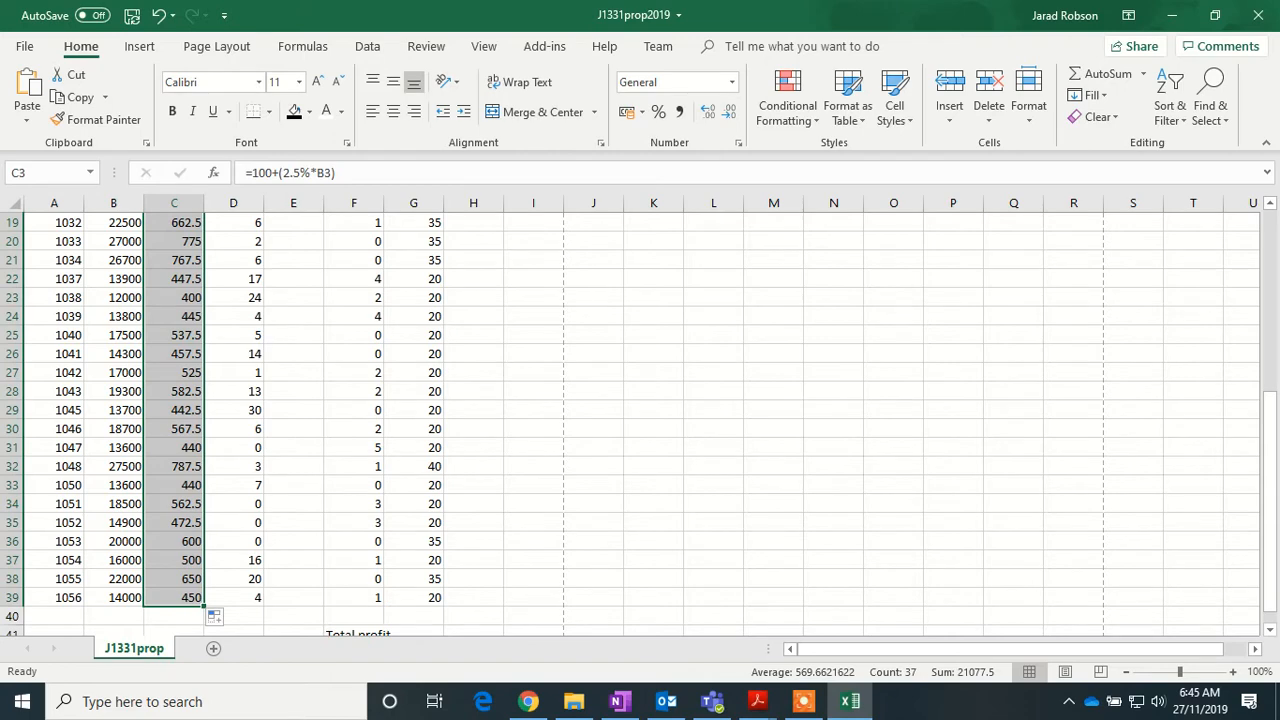
# - Select E3 and autofit column E so the Viewing cost heading fits
pyautogui.scroll(6, 640, 420)
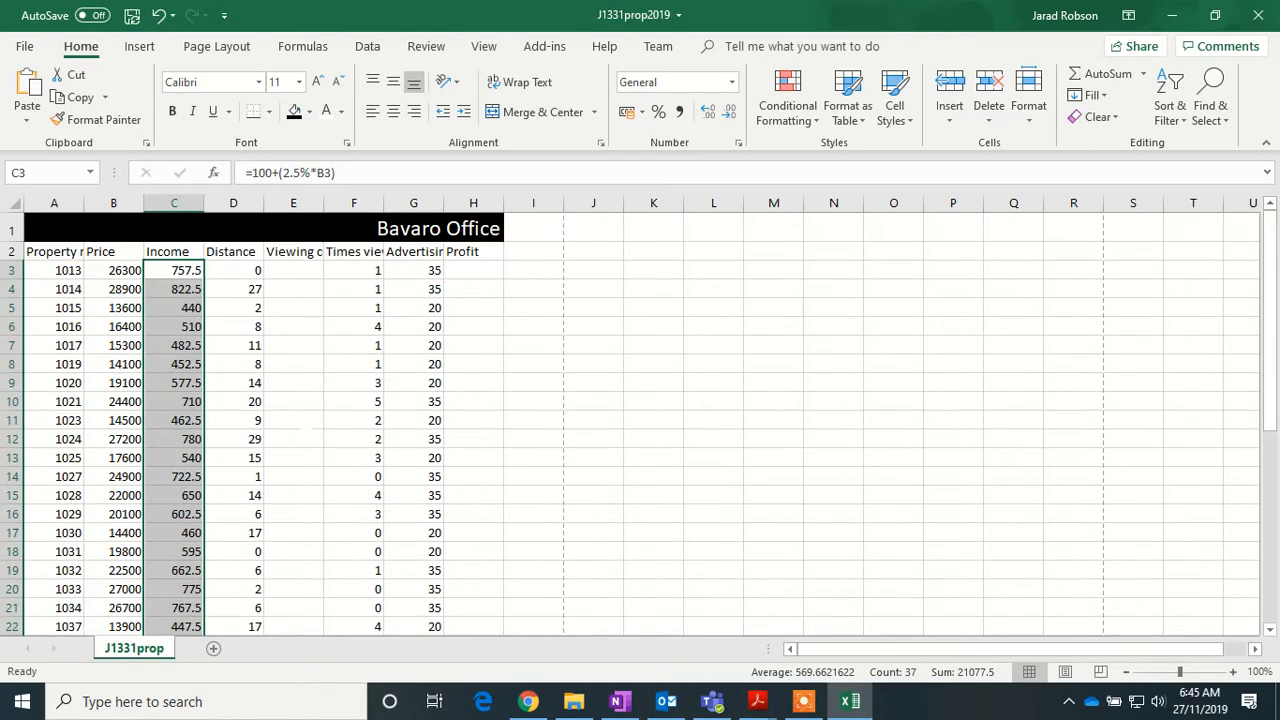
pyautogui.click(302, 268)
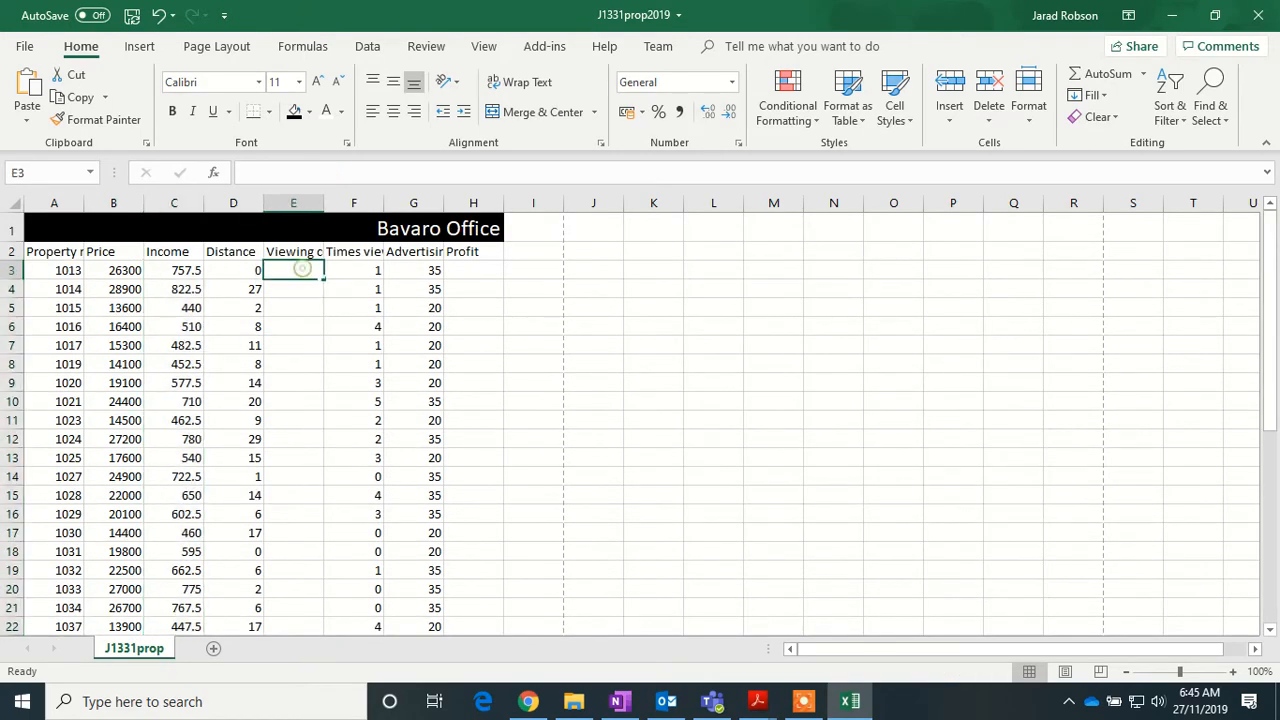
pyautogui.doubleClick(324, 203)
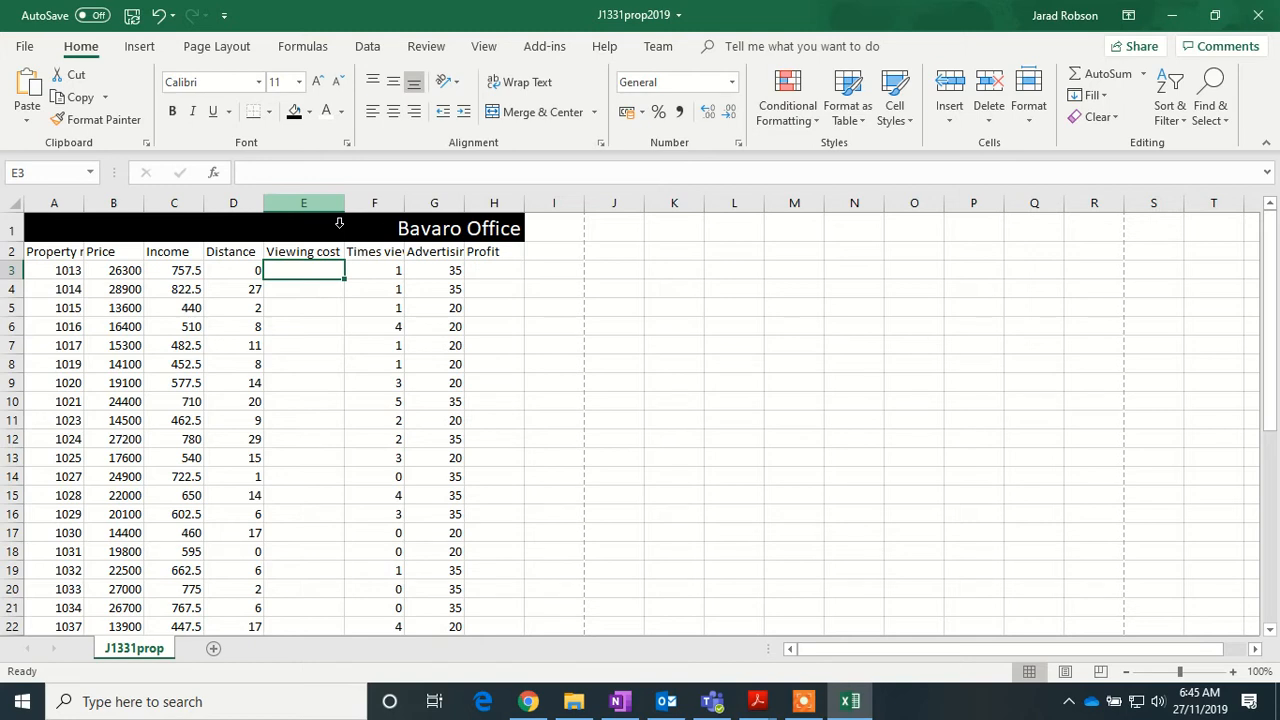
# - Enter =IF(D3<5,2,IF(D3>=15,10,5)) in E3 and widen column E slightly
pyautogui.write('=IF')
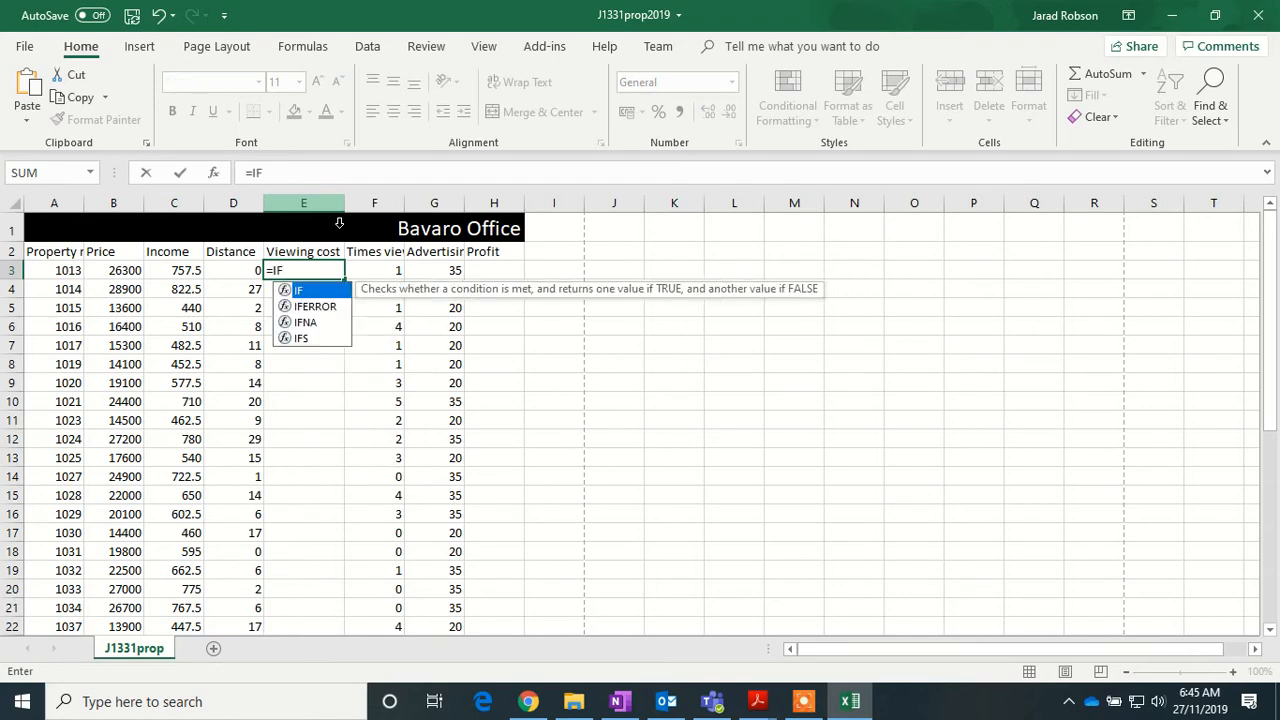
pyautogui.write('(')
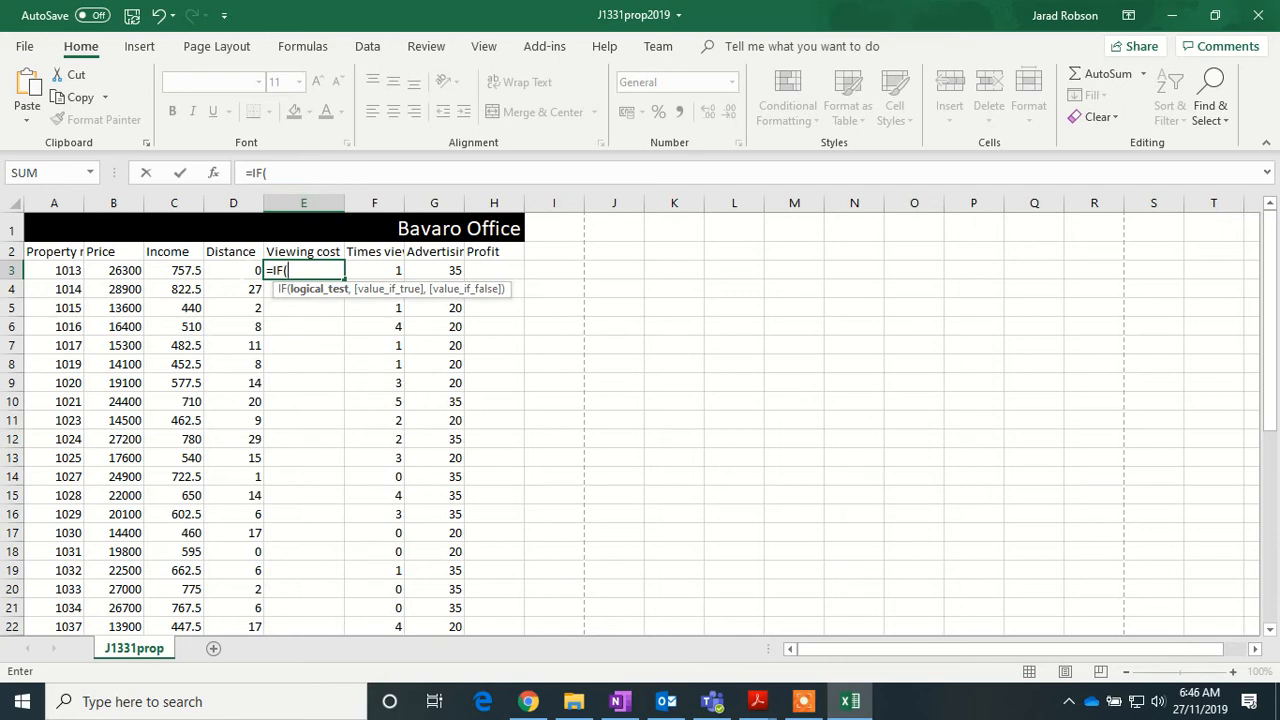
pyautogui.click(234, 270)
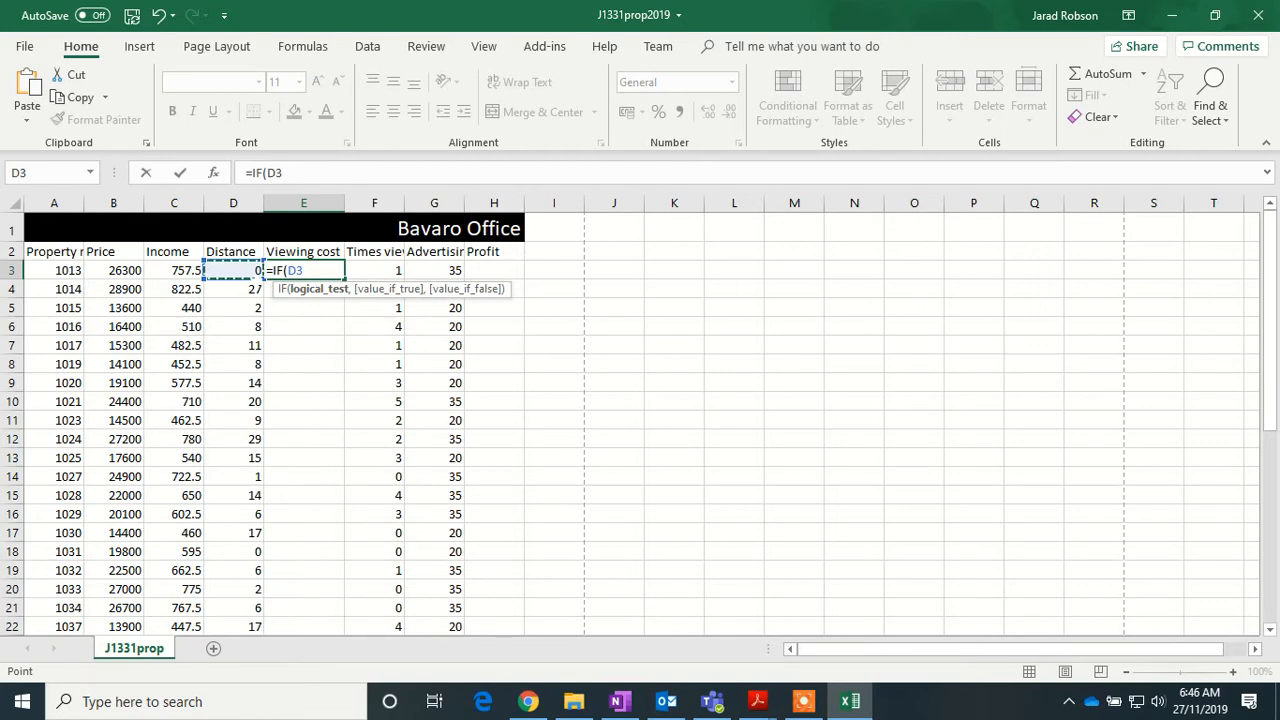
pyautogui.write('<5,2')
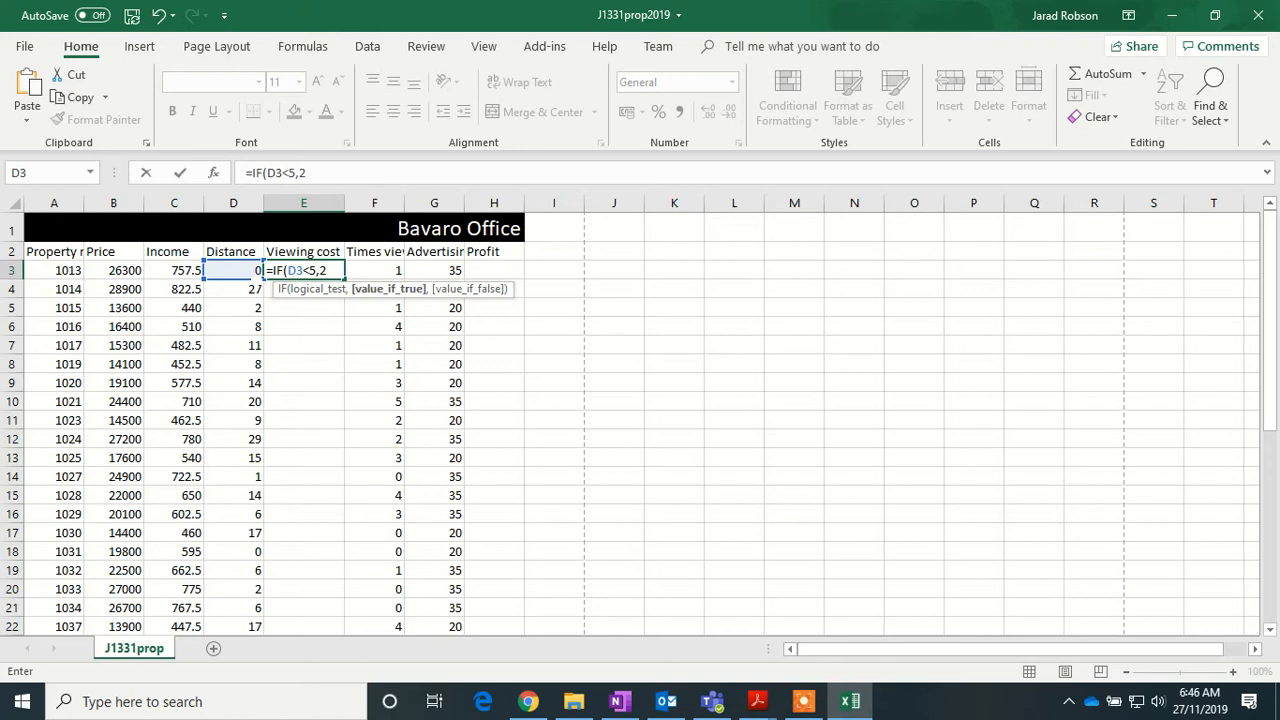
pyautogui.write(',')
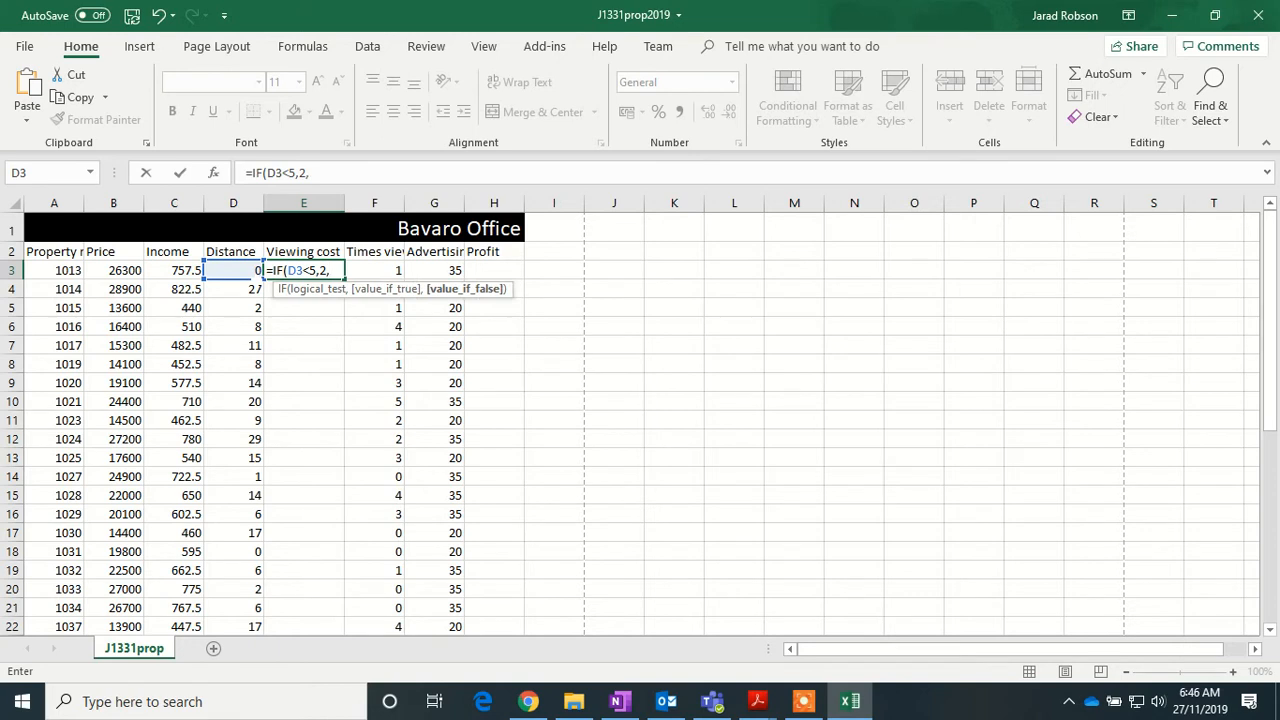
pyautogui.write('IF')
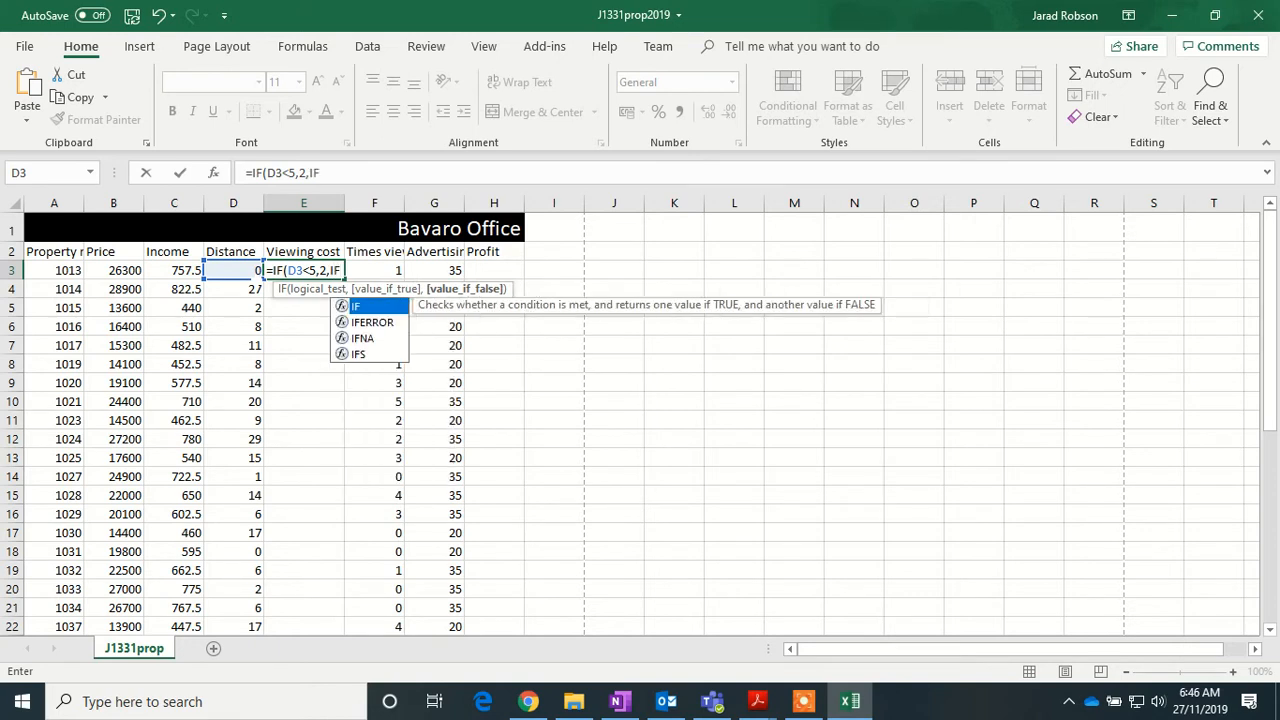
pyautogui.write('(')
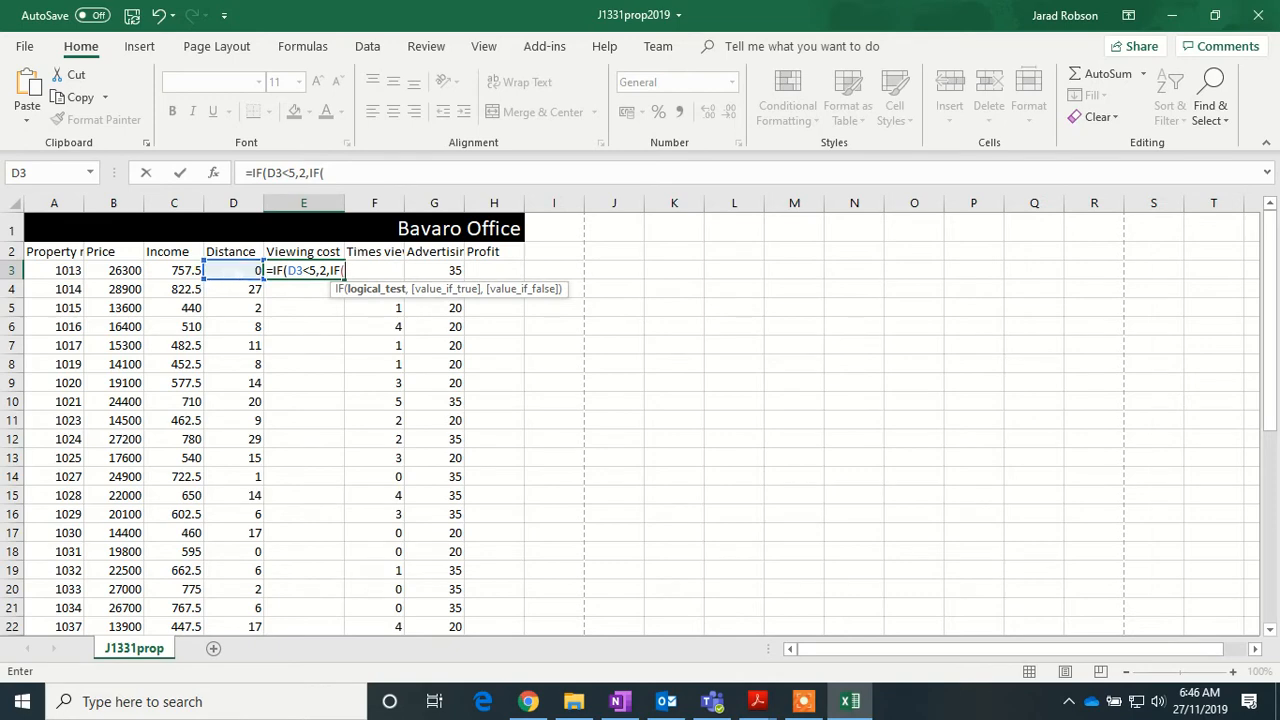
pyautogui.press('Left')
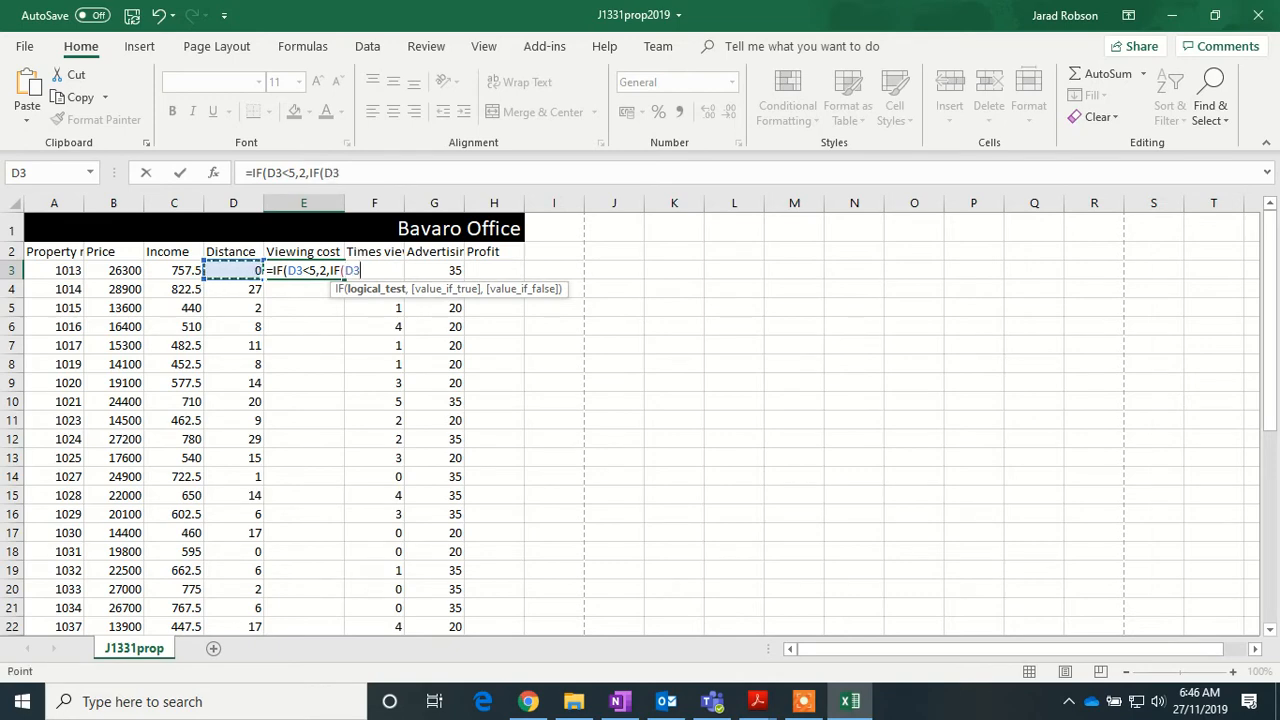
pyautogui.write('>=15,10')
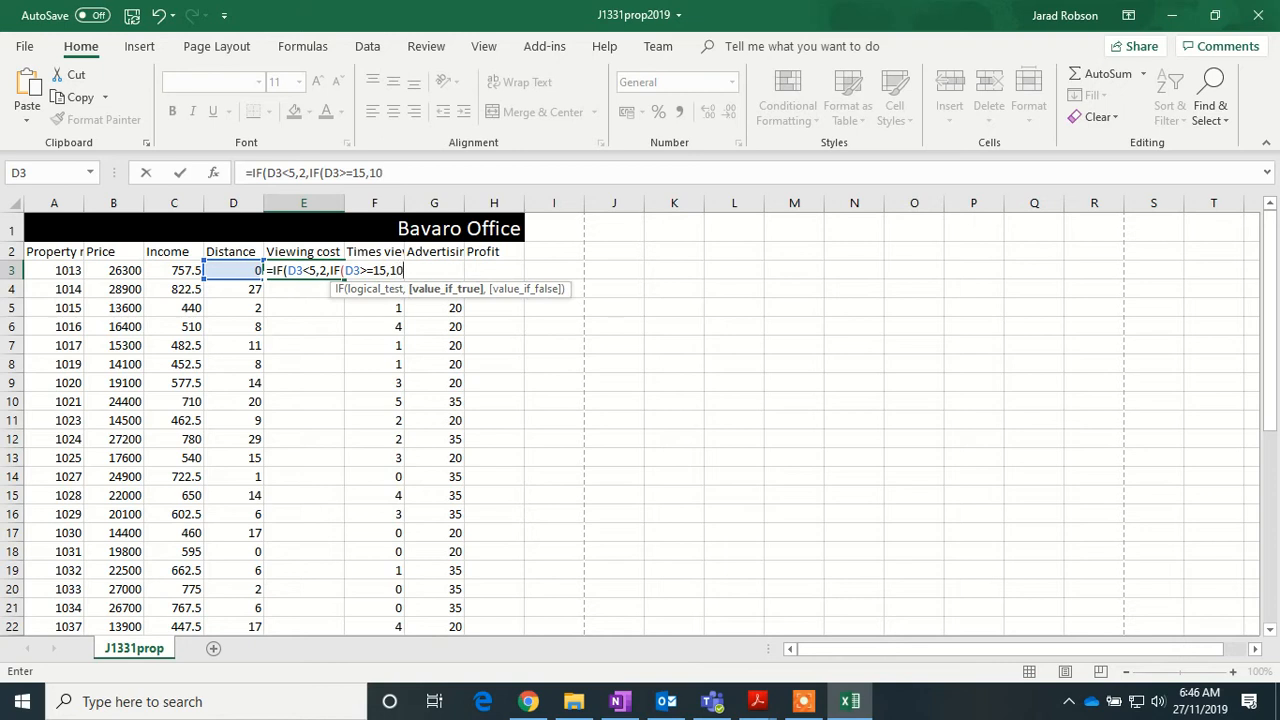
pyautogui.write(',')
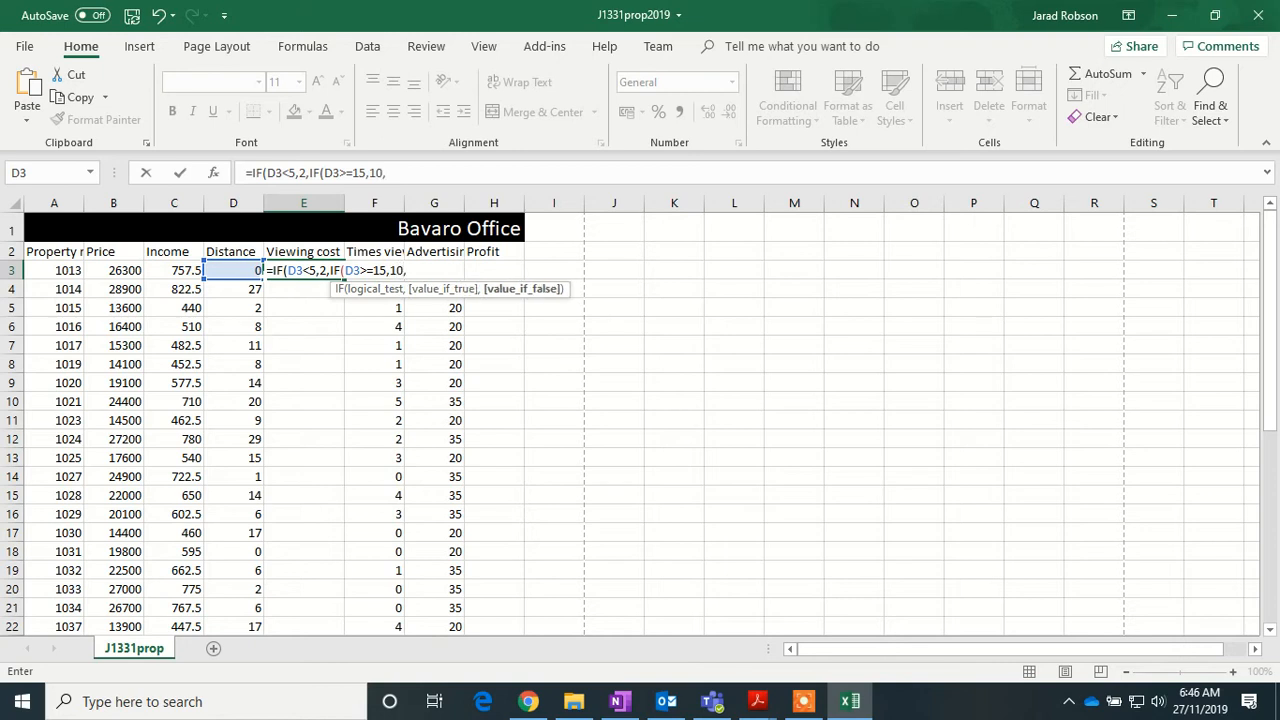
pyautogui.write('5')
pyautogui.write('))')
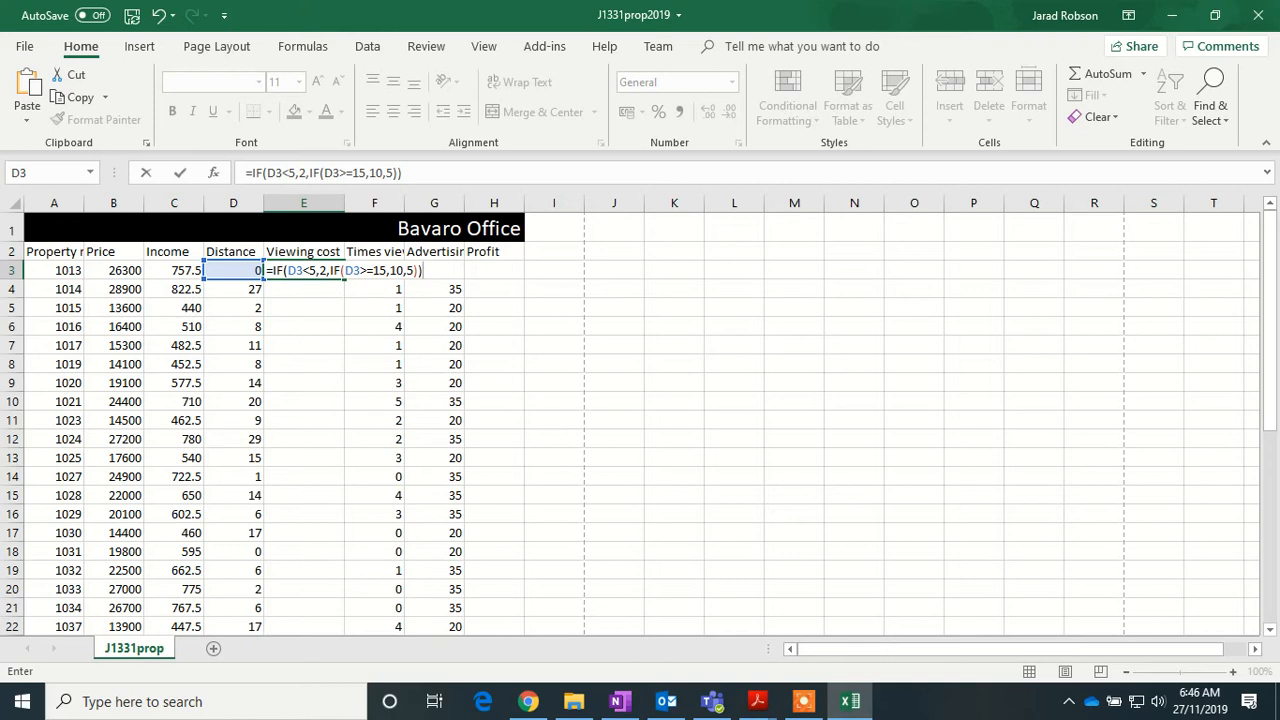
pyautogui.press('Return')
pyautogui.moveTo(344, 210); pyautogui.dragTo(367, 210)
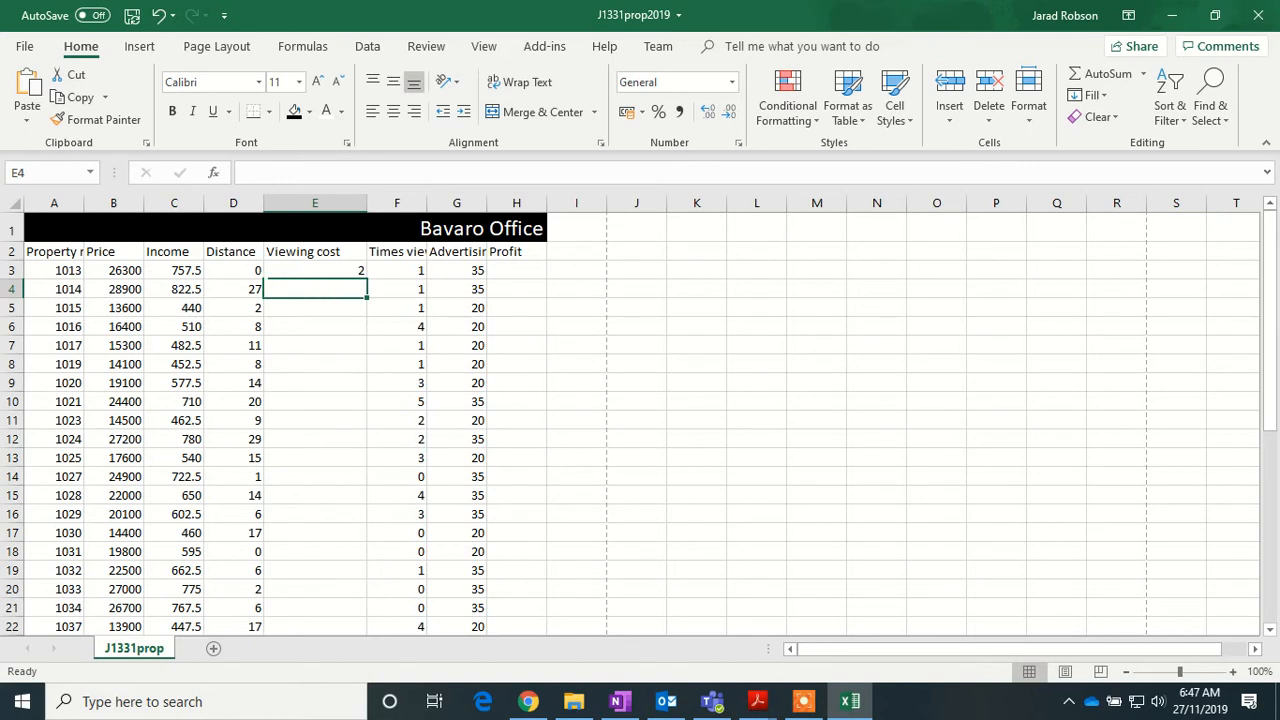
# - Copy E3's viewing-cost formula down column E, giving 2, 5 or 10 per property
pyautogui.click(340, 272)
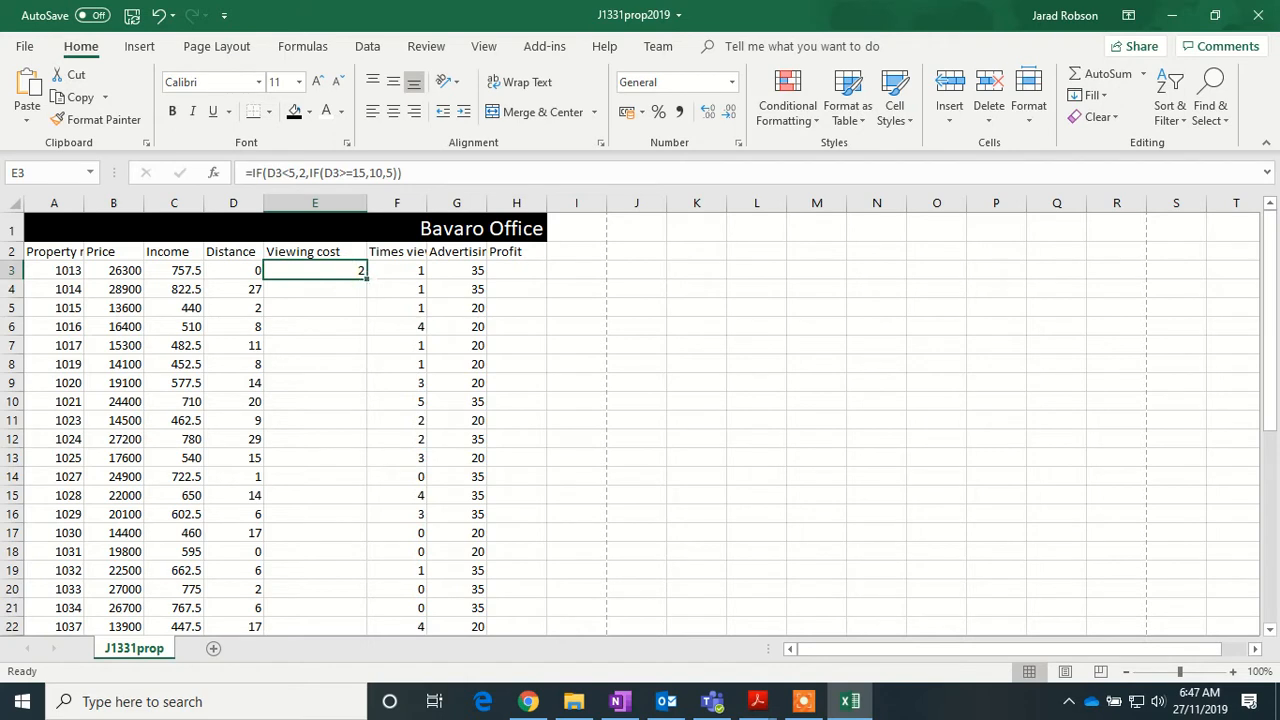
pyautogui.doubleClick(367, 280)
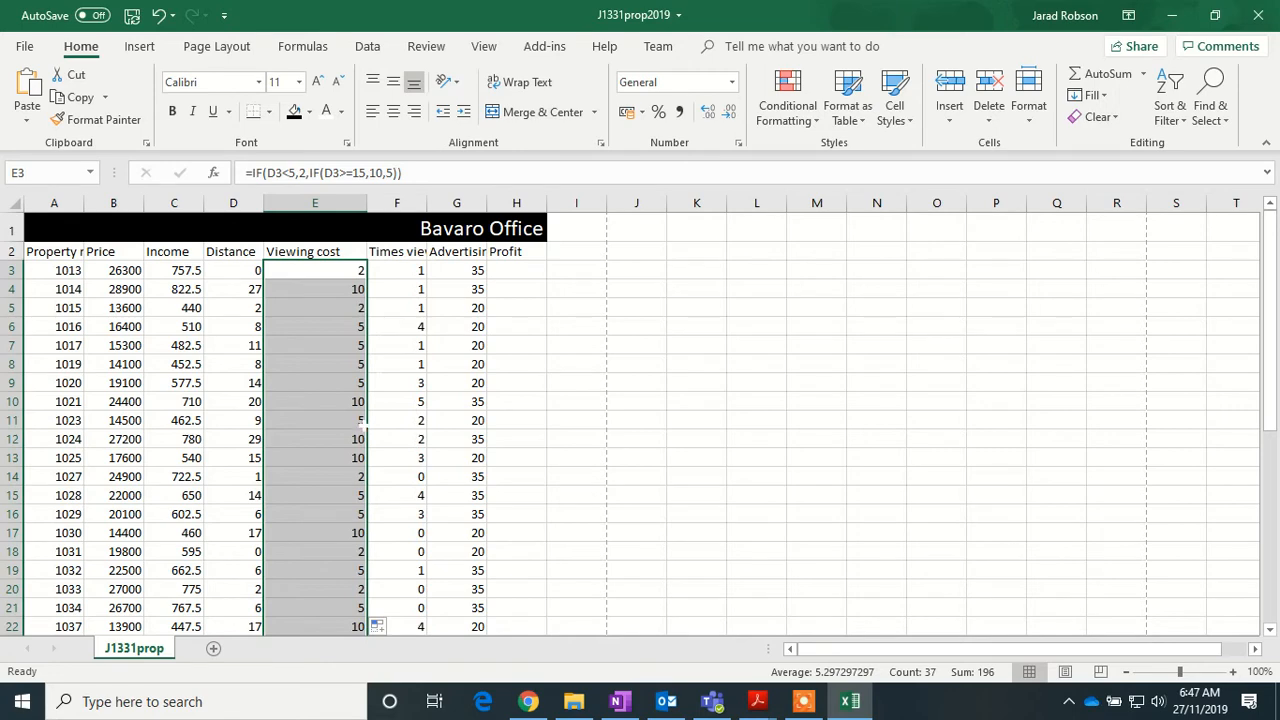
pyautogui.scroll(-8, 361, 421)
pyautogui.scroll(3, 361, 447)
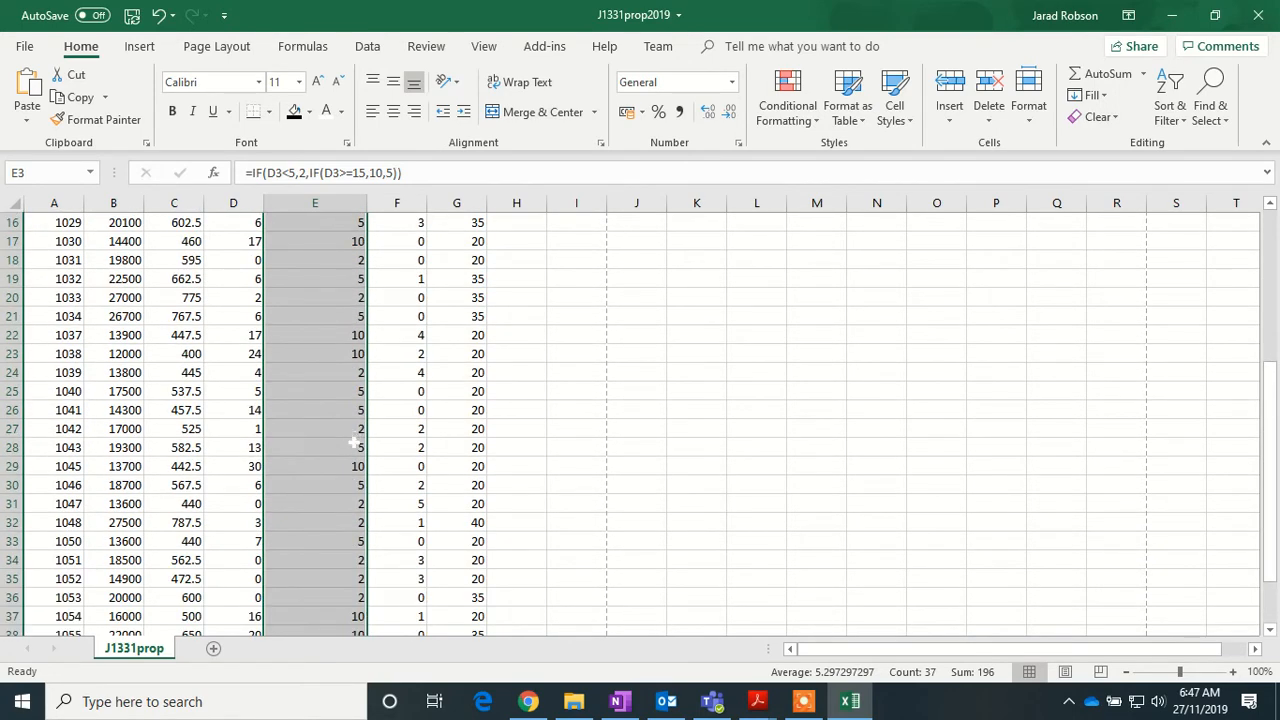
pyautogui.scroll(5, 346, 357)
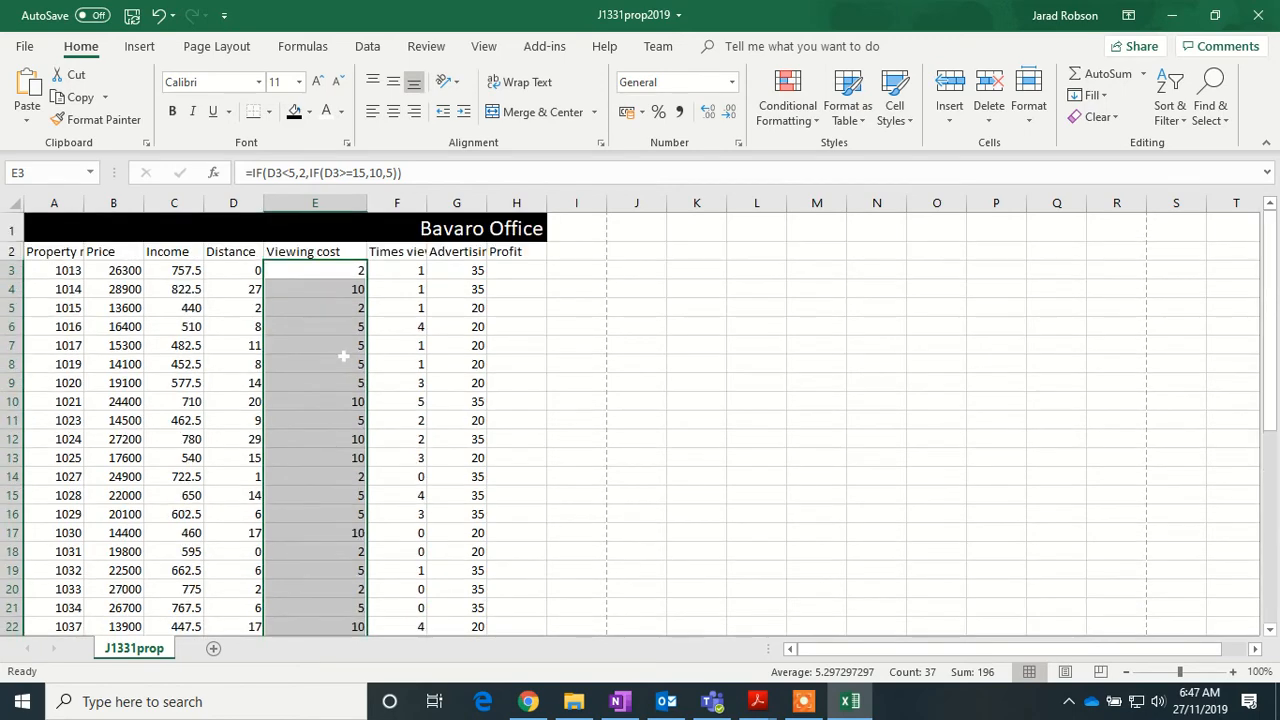
pyautogui.click(523, 268)
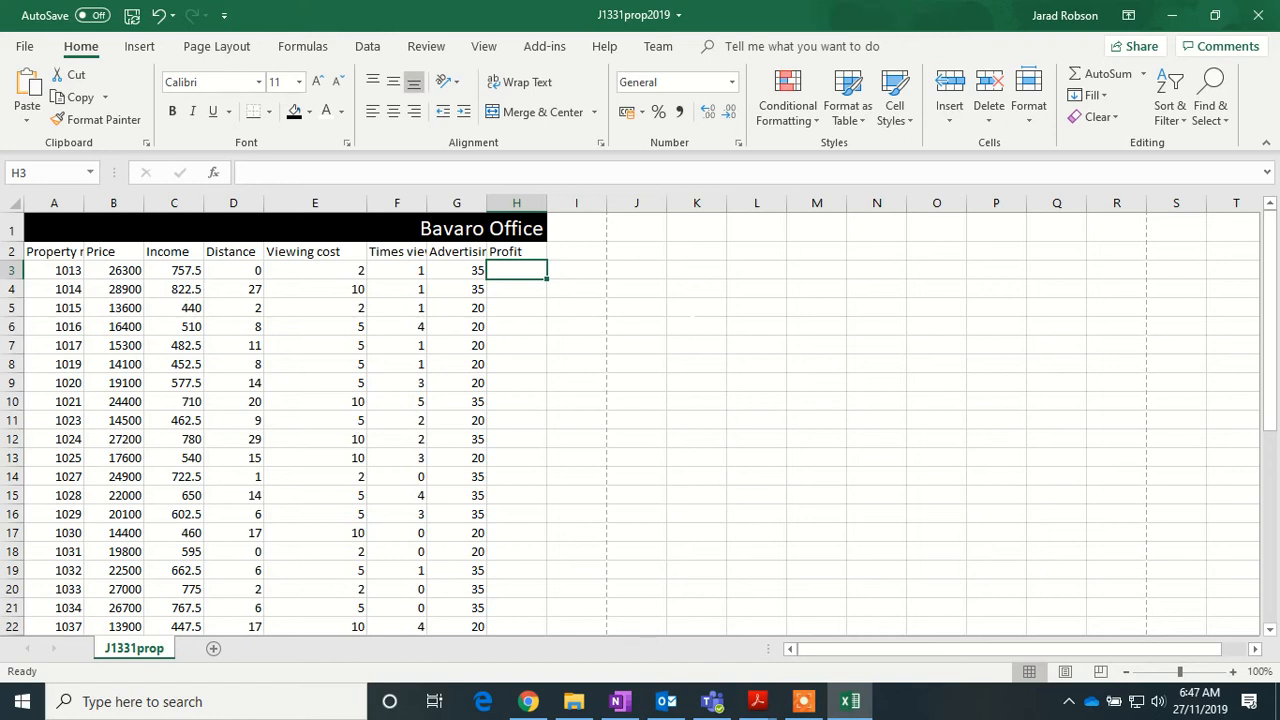
# - Enter the profit formula =C3-(E3*F3)-G3 in H3
pyautogui.write('=')
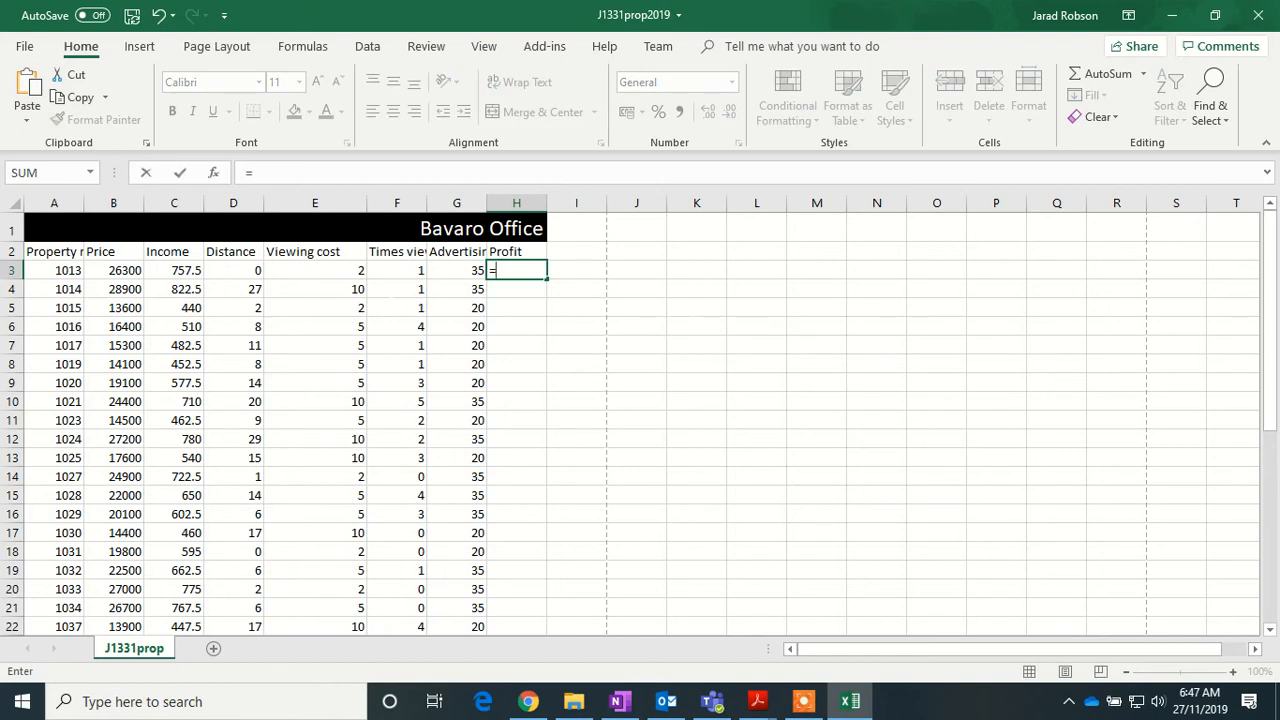
pyautogui.click(183, 272)
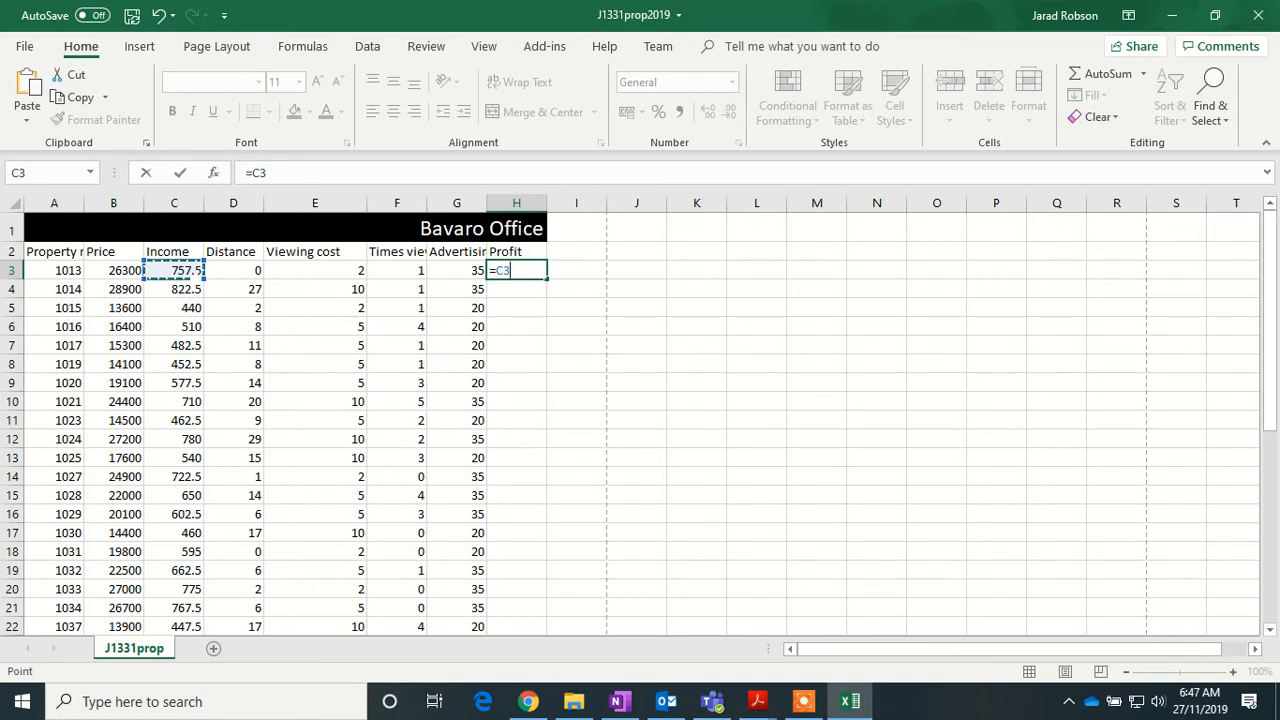
pyautogui.write('-(')
pyautogui.click(340, 271)
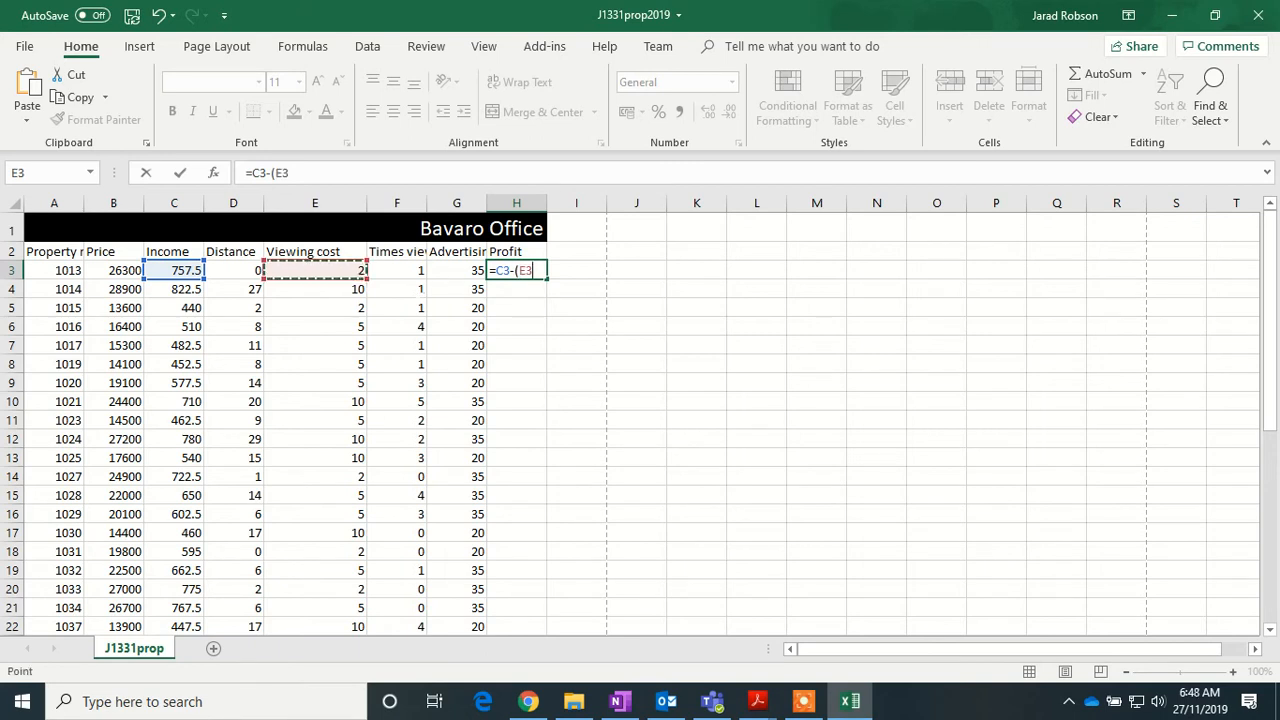
pyautogui.write('*')
pyautogui.click(415, 273)
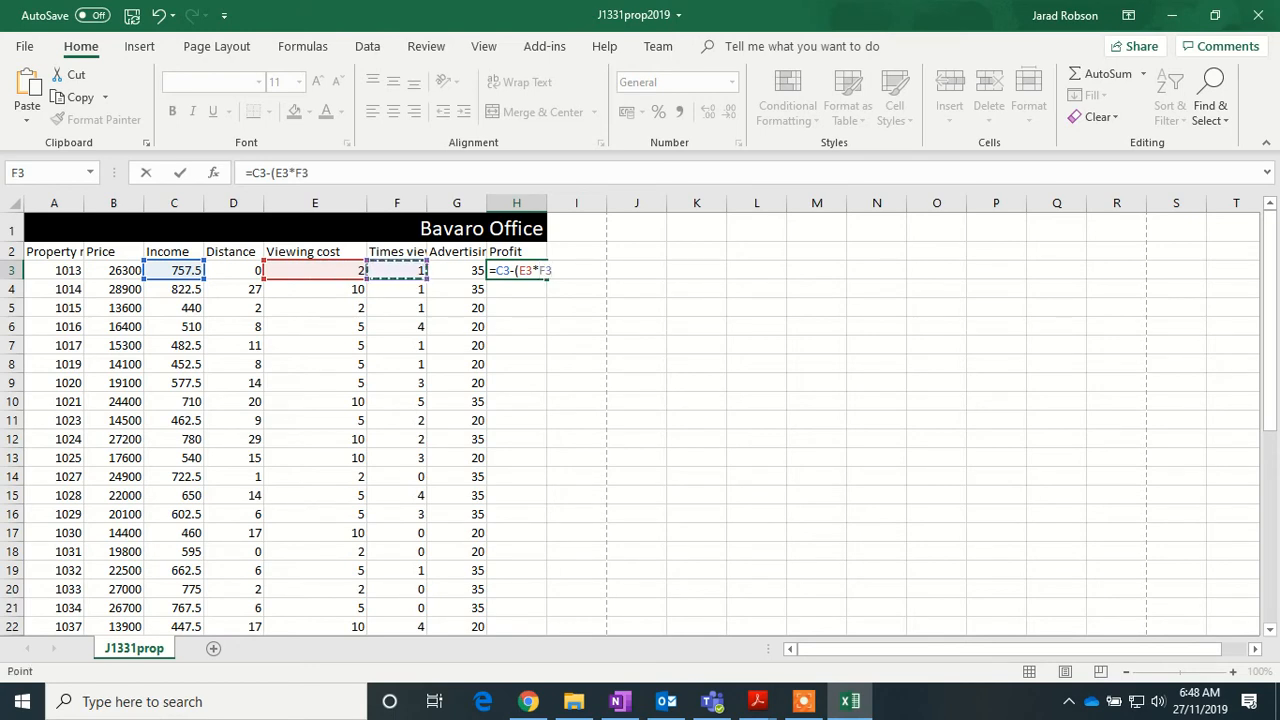
pyautogui.write(')-')
pyautogui.click(476, 271)
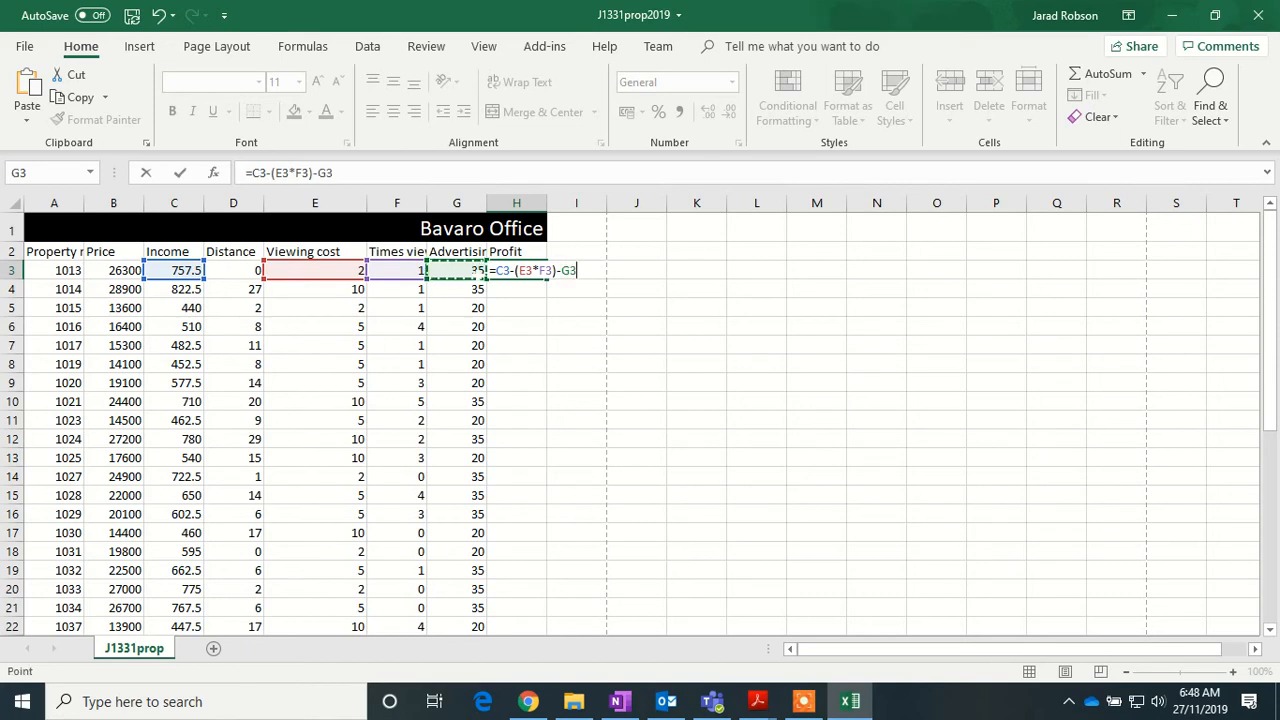
pyautogui.press('Return')
# - Fill the profit formula down H3:H39 for every property row
pyautogui.click(518, 271)
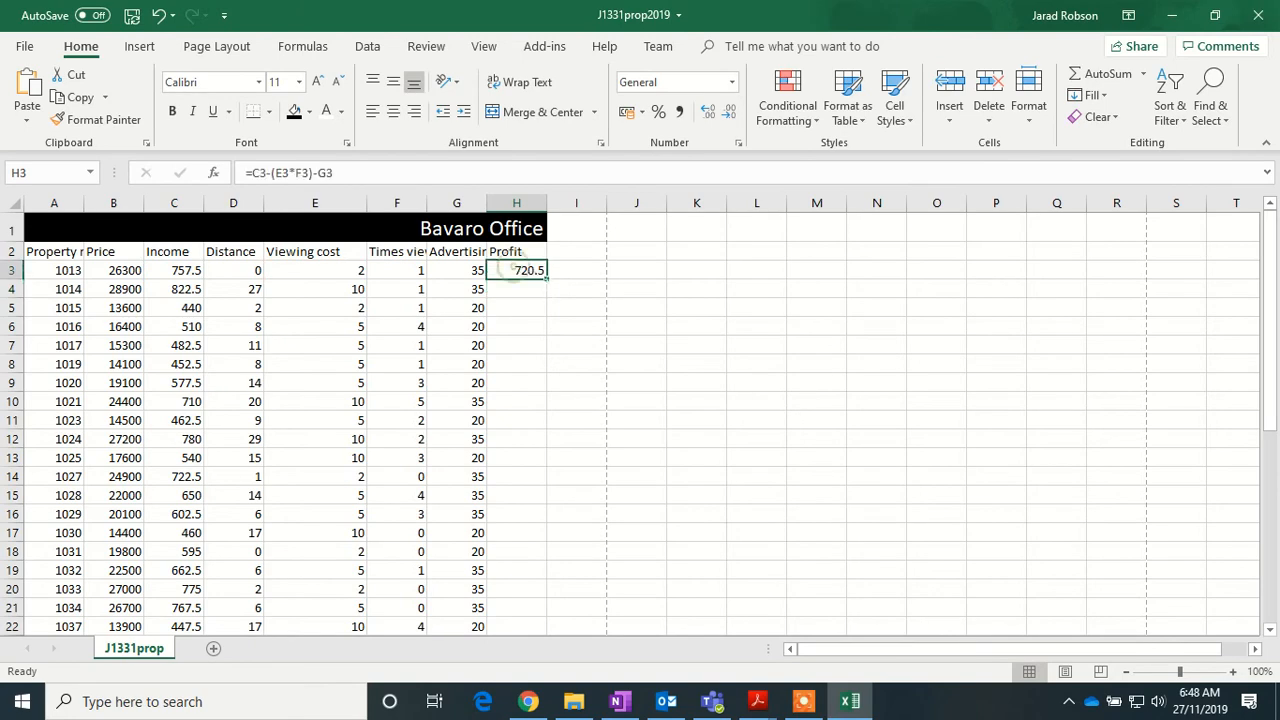
pyautogui.moveTo(547, 279); pyautogui.dragTo(530, 604)
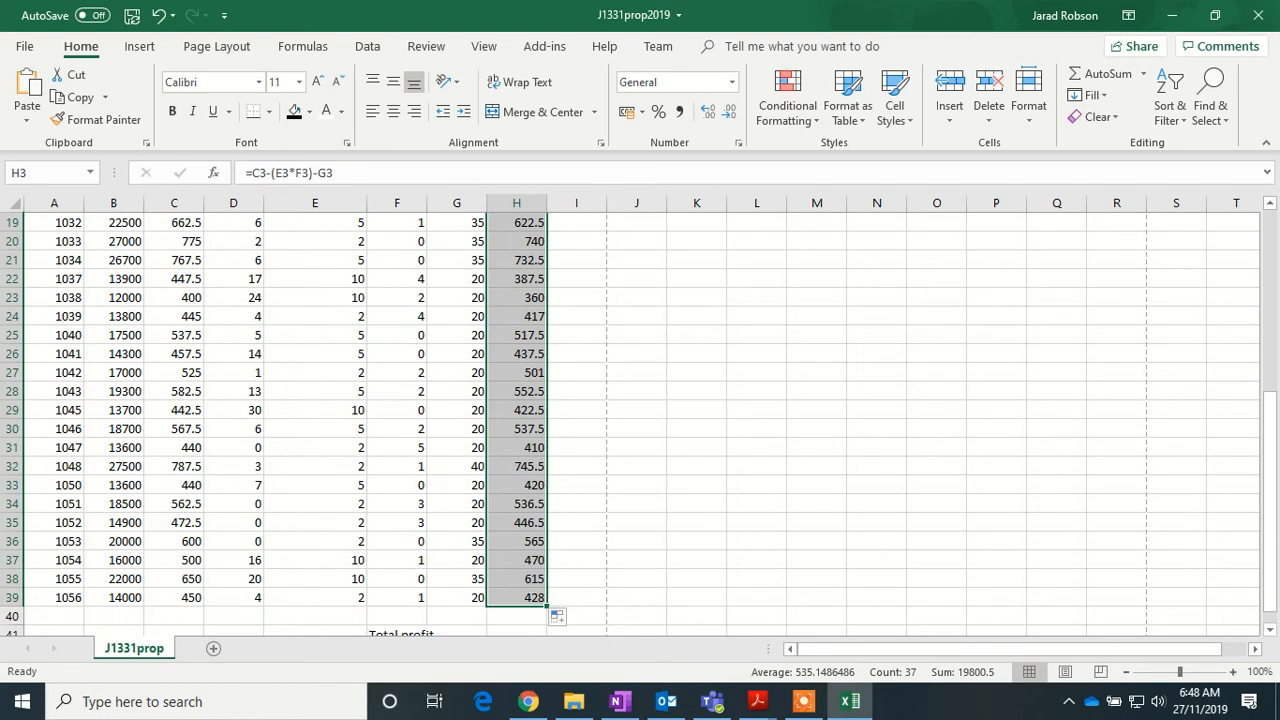
pyautogui.scroll(6, 640, 420)
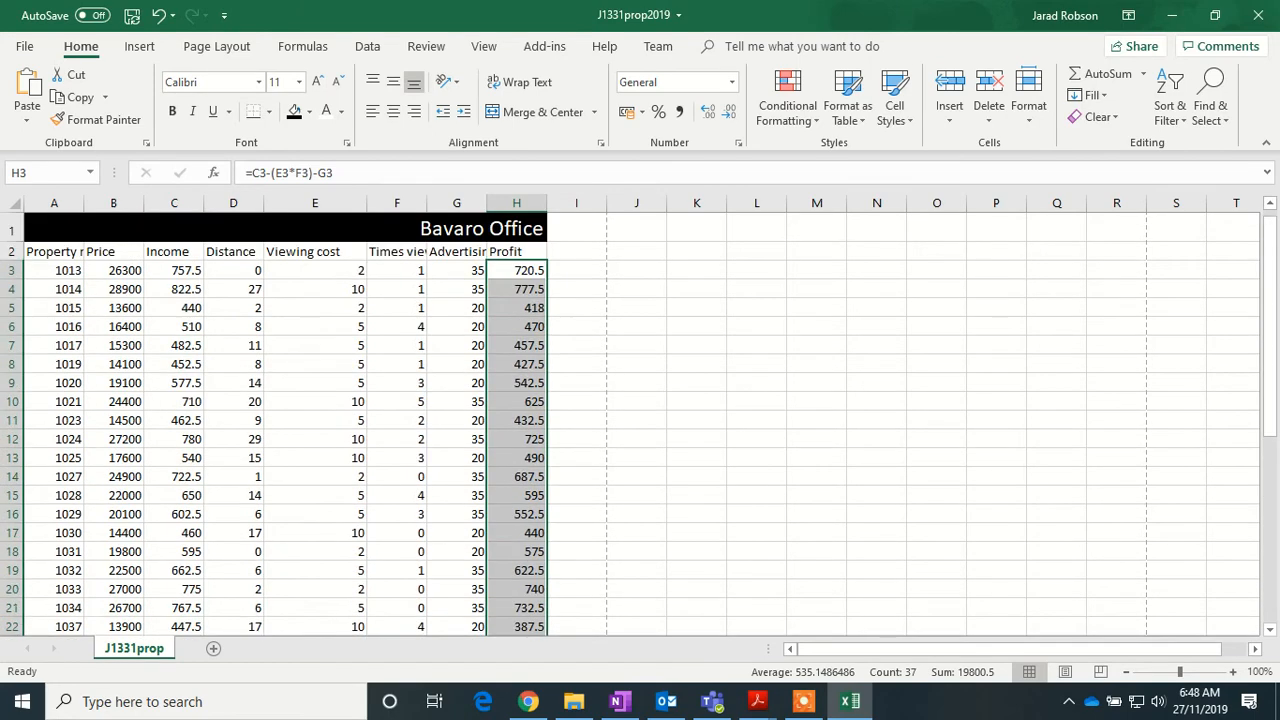
# - Autofit columns F, A and G to their full header text
pyautogui.doubleClick(427, 205)
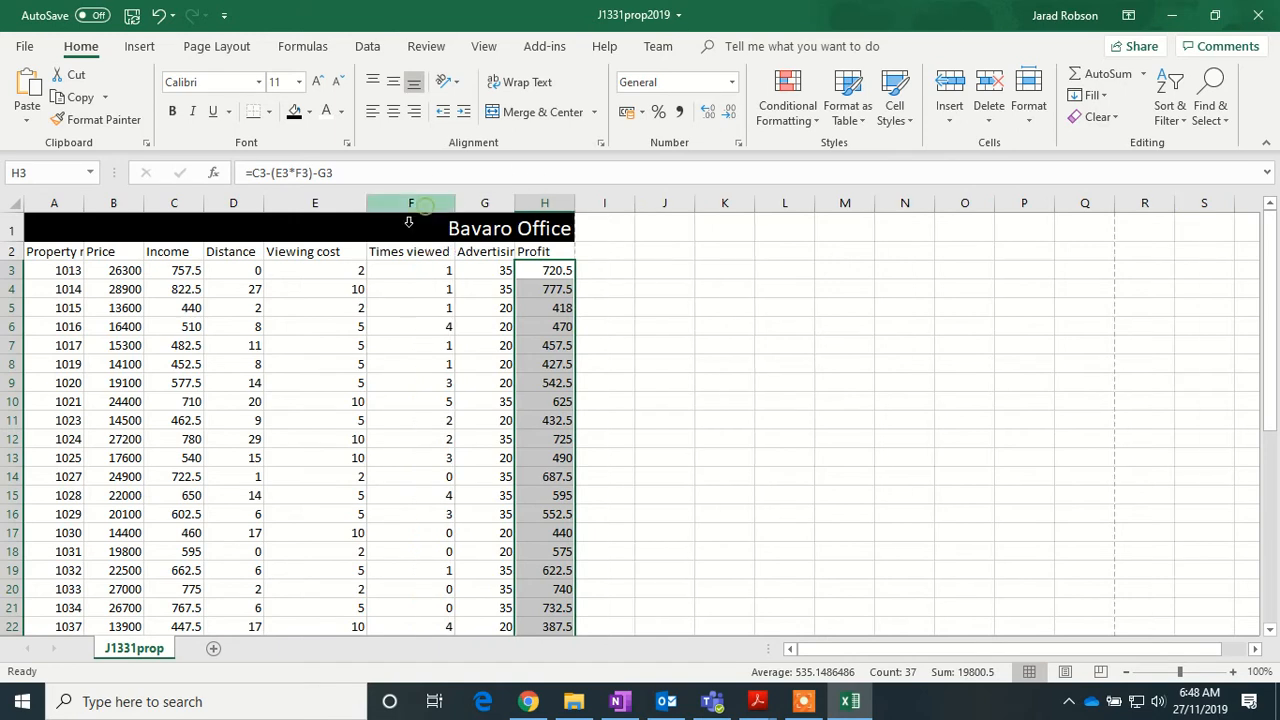
pyautogui.doubleClick(84, 204)
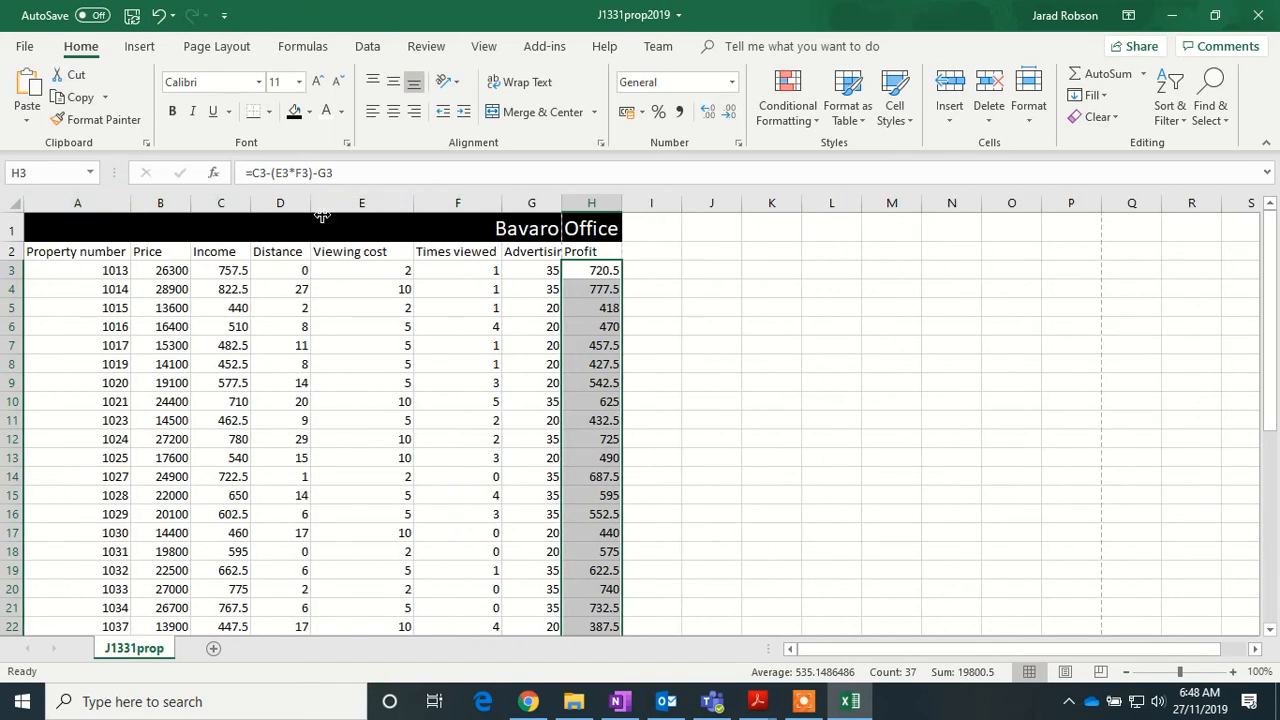
pyautogui.doubleClick(562, 204)
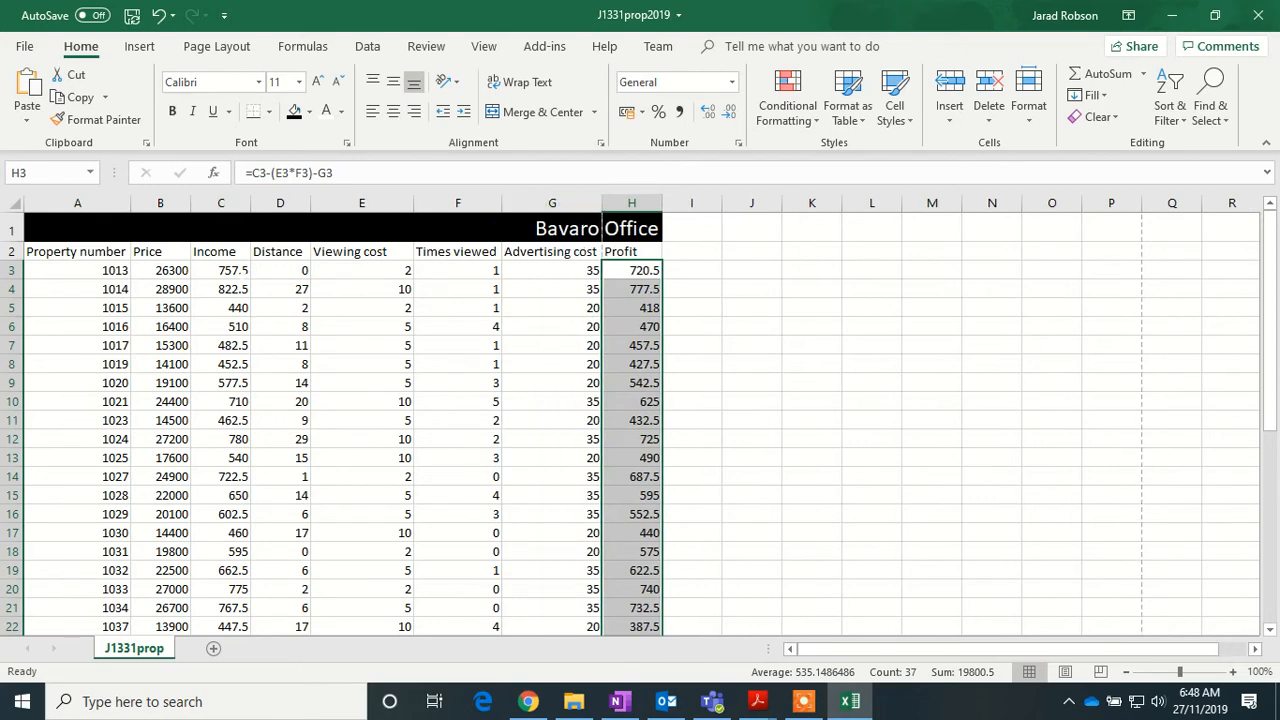
# - Select the money values B3:C39, E3:E39 and G3:H39 together
pyautogui.moveTo(176, 270); pyautogui.dragTo(232, 597)
pyautogui.scroll(6, 232, 597)
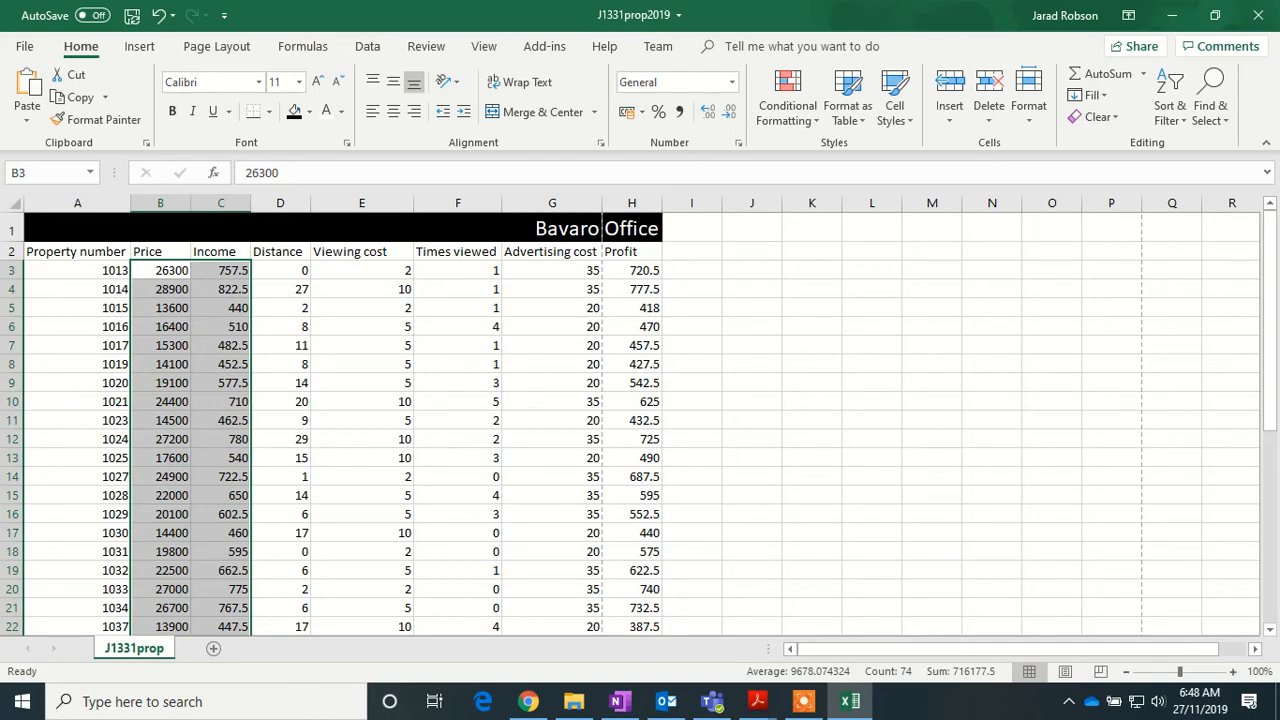
pyautogui.moveTo(395, 270); pyautogui.dragTo(405, 610)
pyautogui.moveTo(373, 698); pyautogui.dragTo(384, 596)
pyautogui.scroll(6, 384, 596)
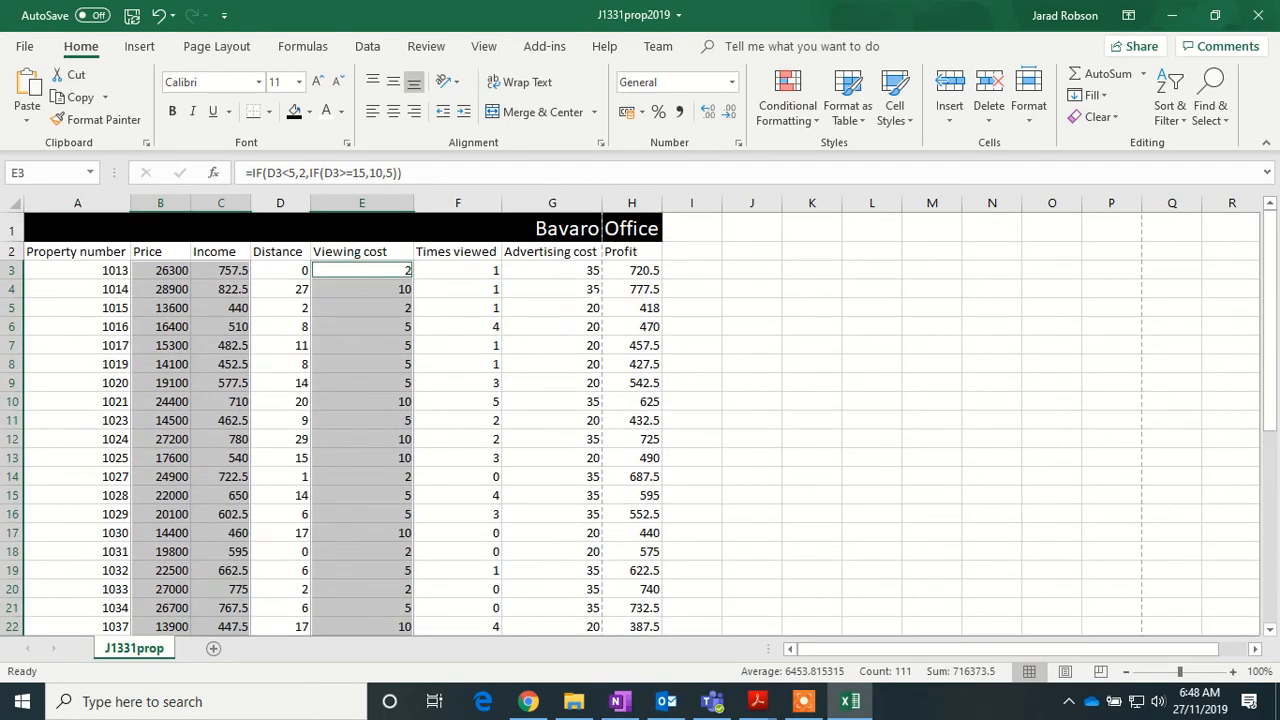
pyautogui.moveTo(560, 270); pyautogui.dragTo(627, 601)
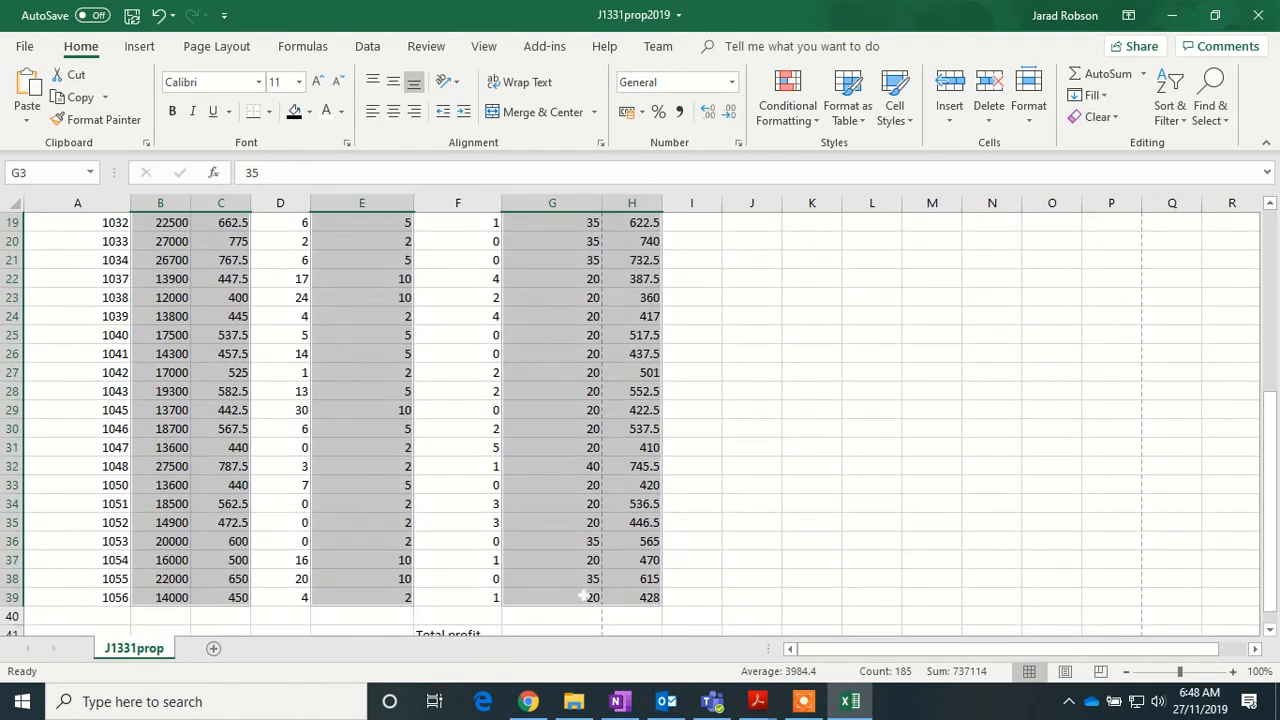
# - Format the selected money cells as Currency with the $ English (Australia) symbol and two decimals
pyautogui.rightClick(571, 600)
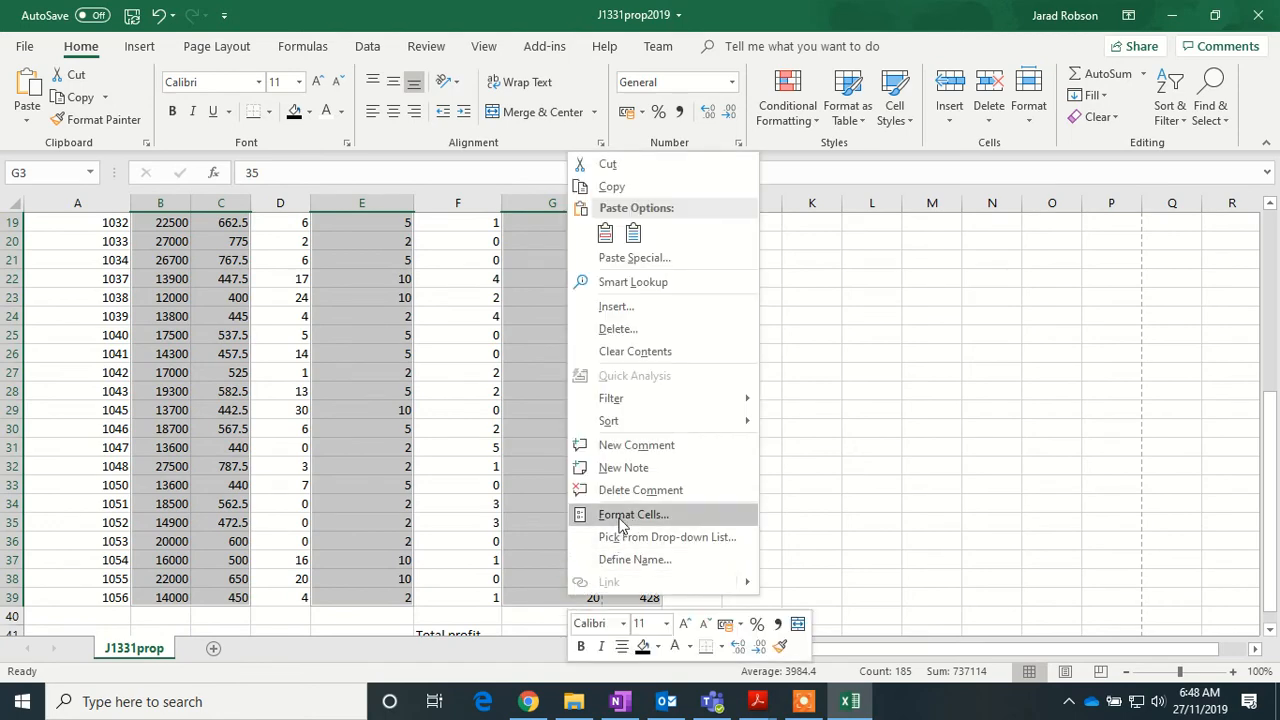
pyautogui.press('Escape')
pyautogui.scroll(6, 620, 518)
pyautogui.hotkey('ctrl', '1')
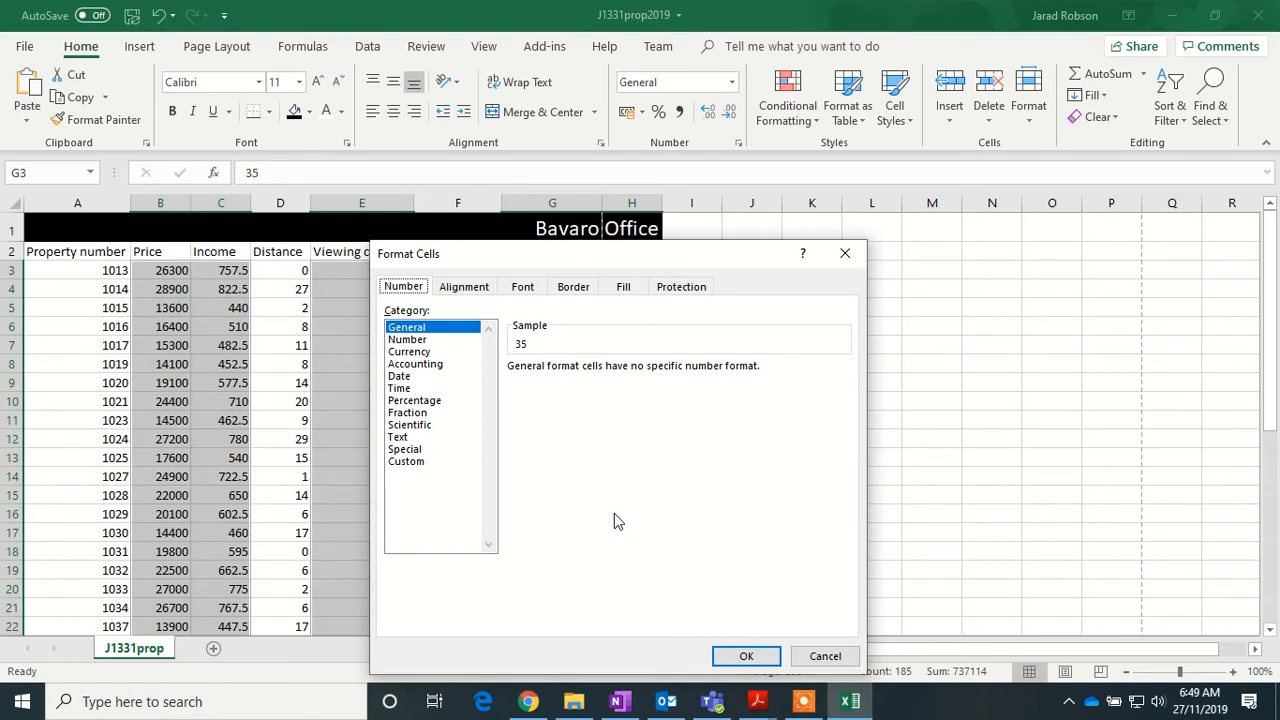
pyautogui.click(418, 352)
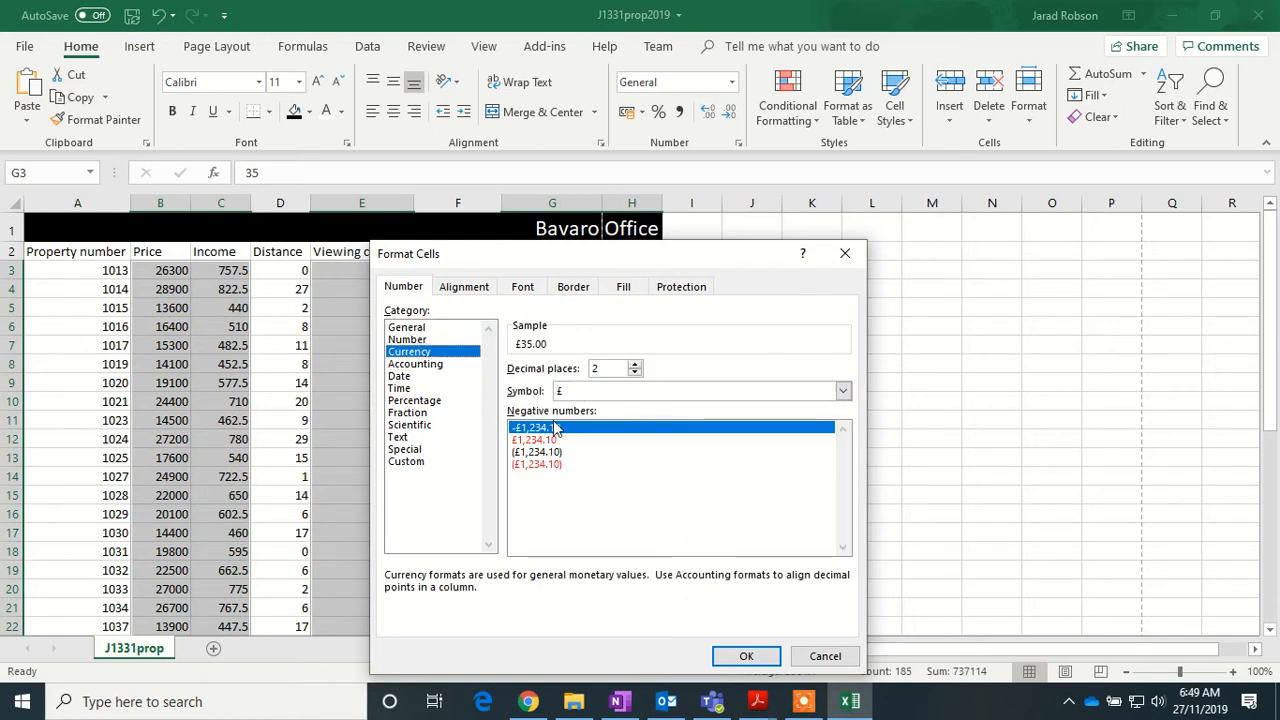
pyautogui.click(843, 391)
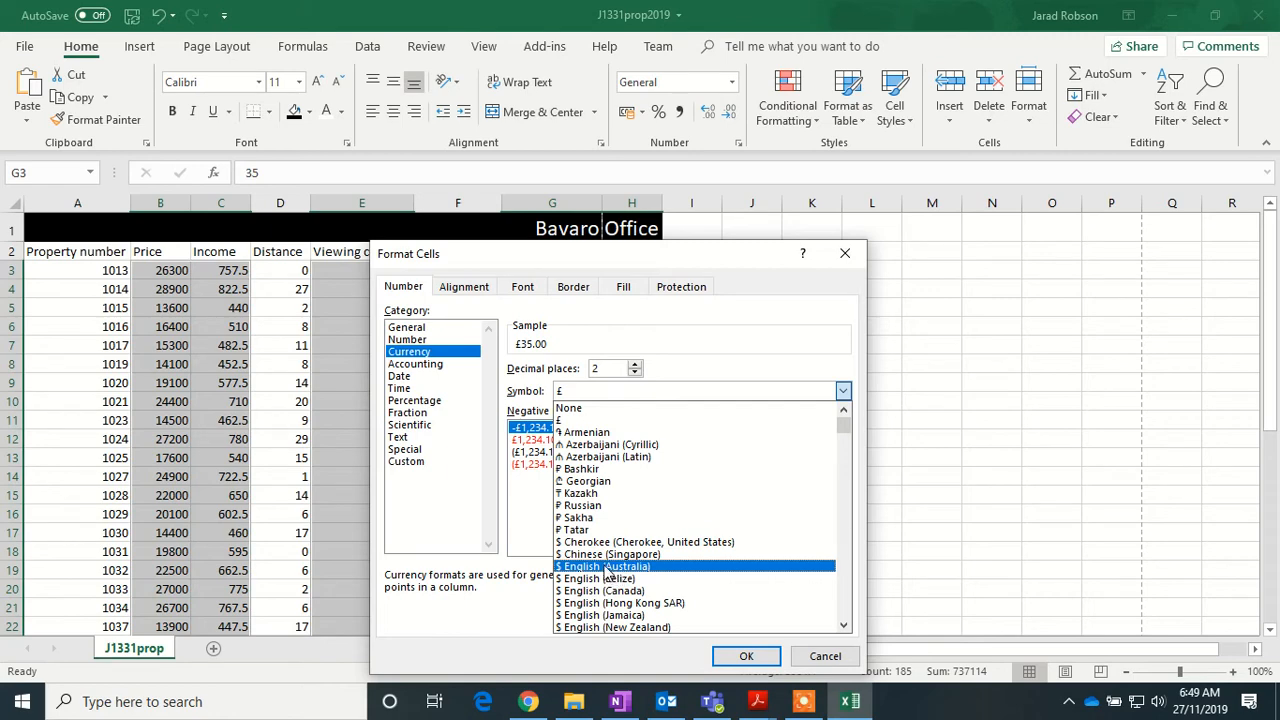
pyautogui.click(612, 568)
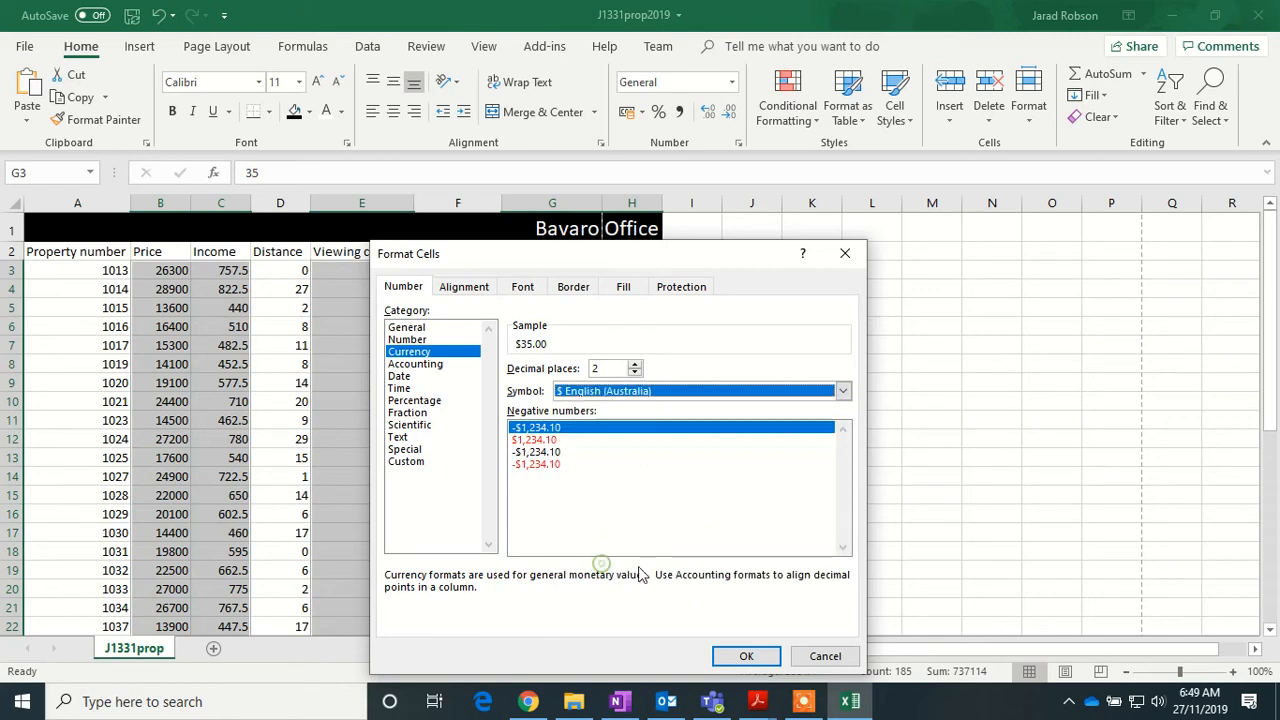
pyautogui.click(740, 655)
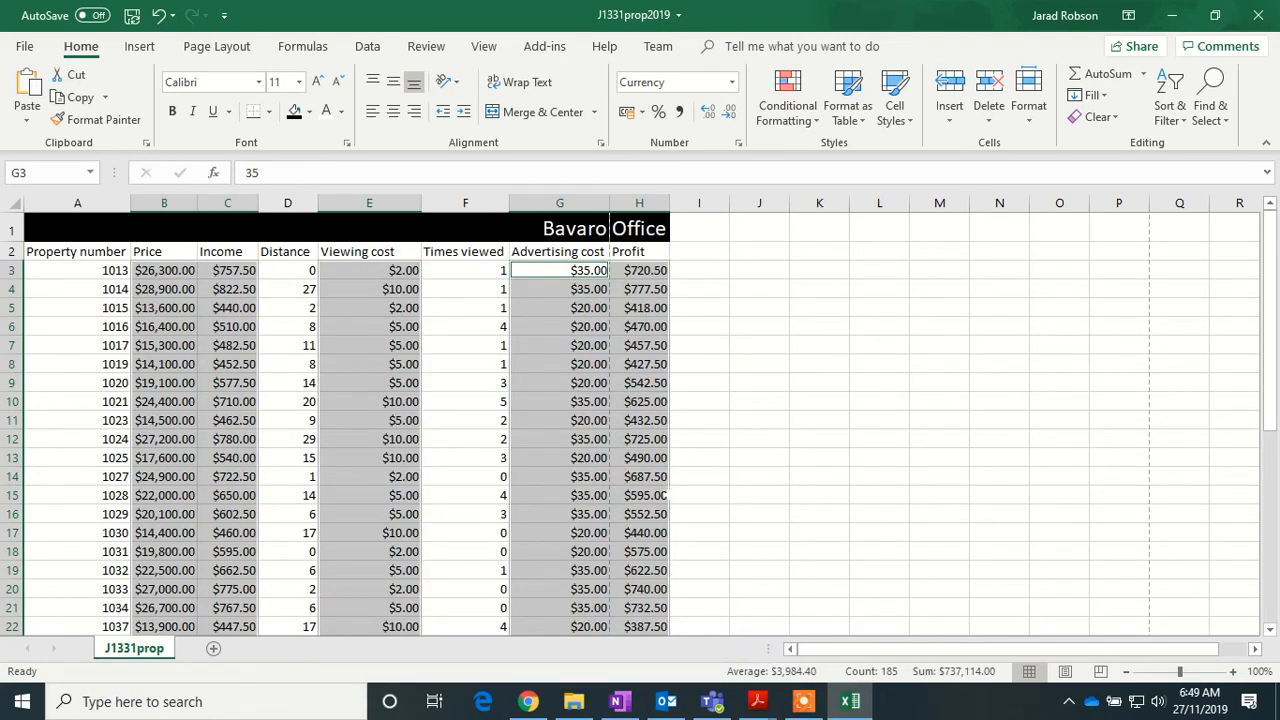
pyautogui.scroll(-4, 665, 490)
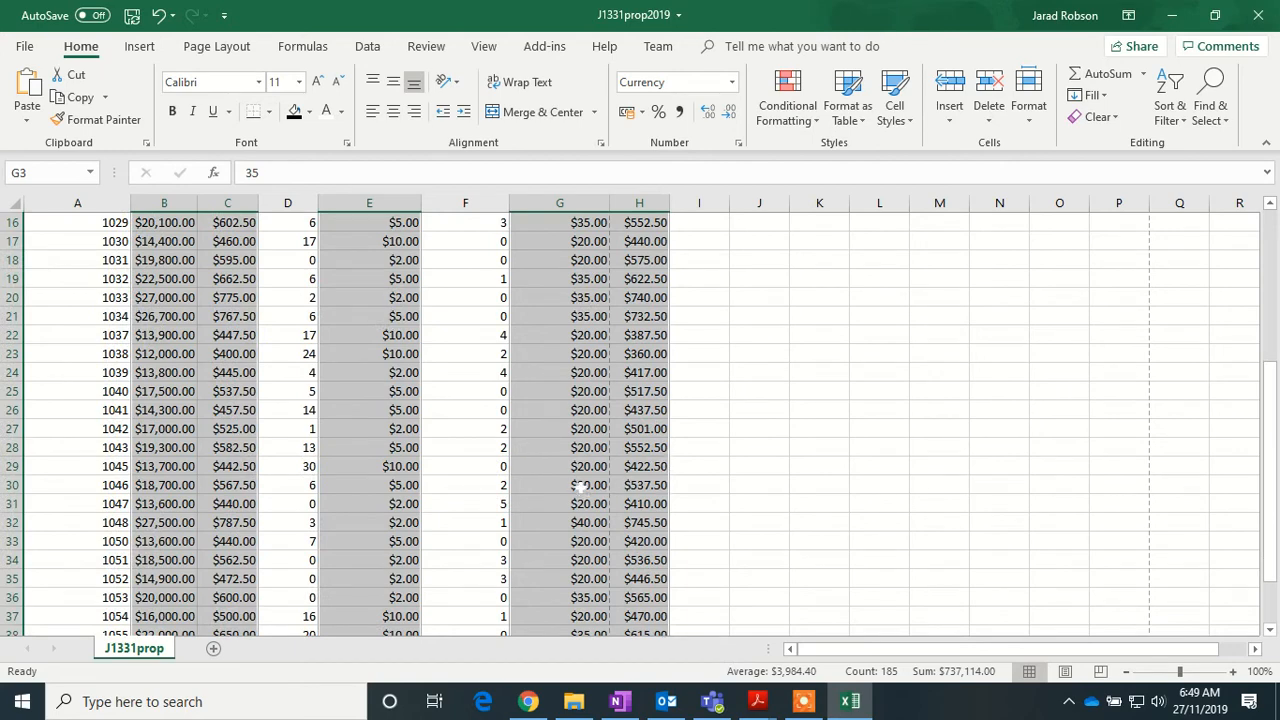
pyautogui.scroll(4, 527, 425)
pyautogui.scroll(1, 520, 430)
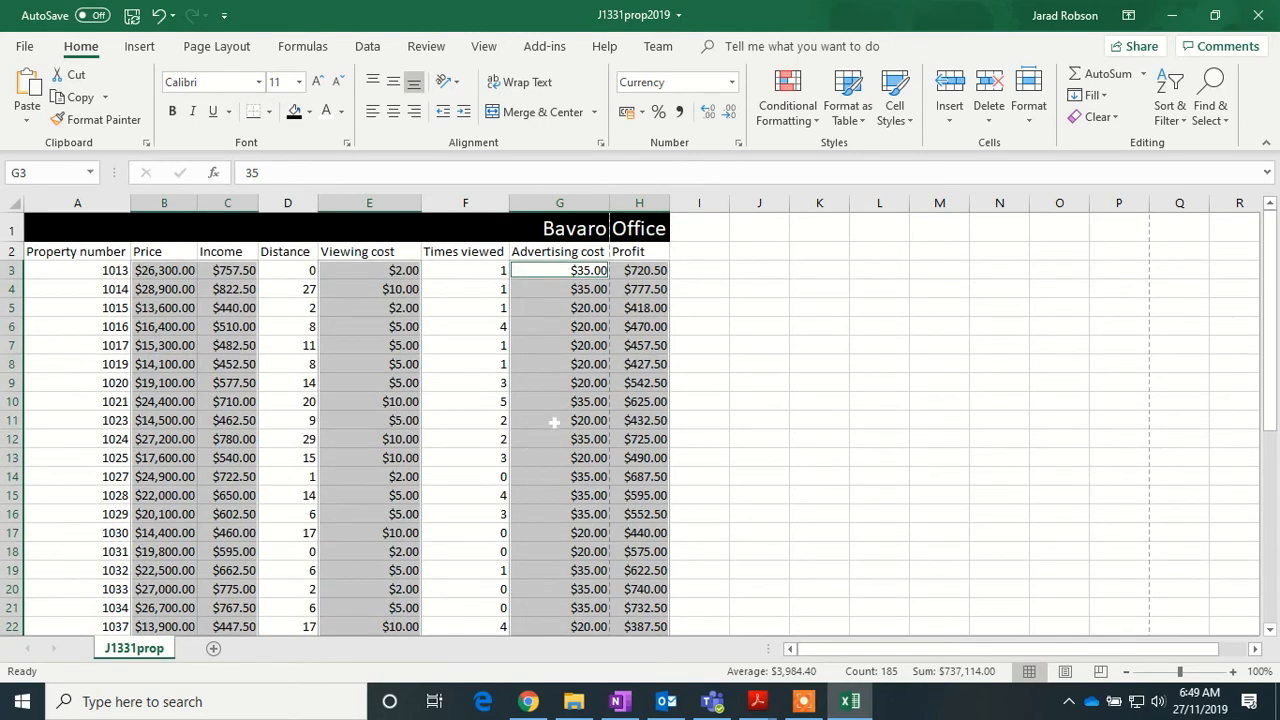
pyautogui.scroll(-4, 553, 422)
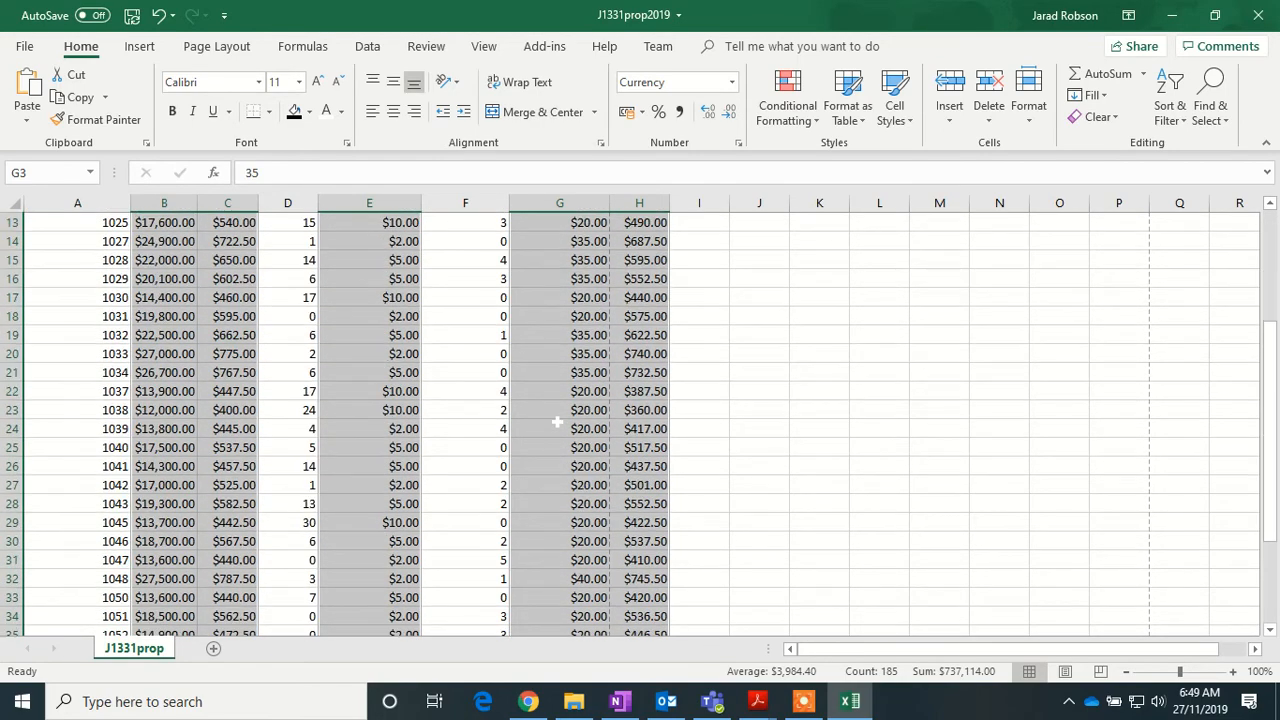
pyautogui.scroll(-5, 563, 415)
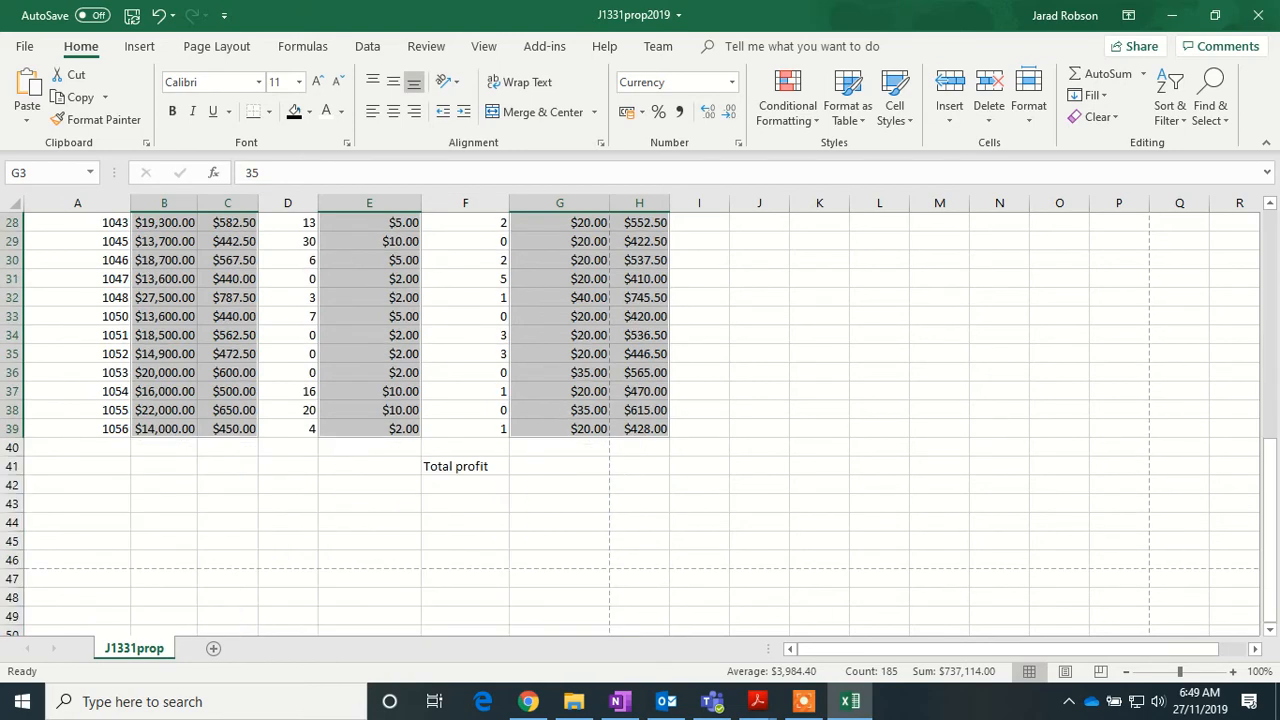
pyautogui.click(639, 466)
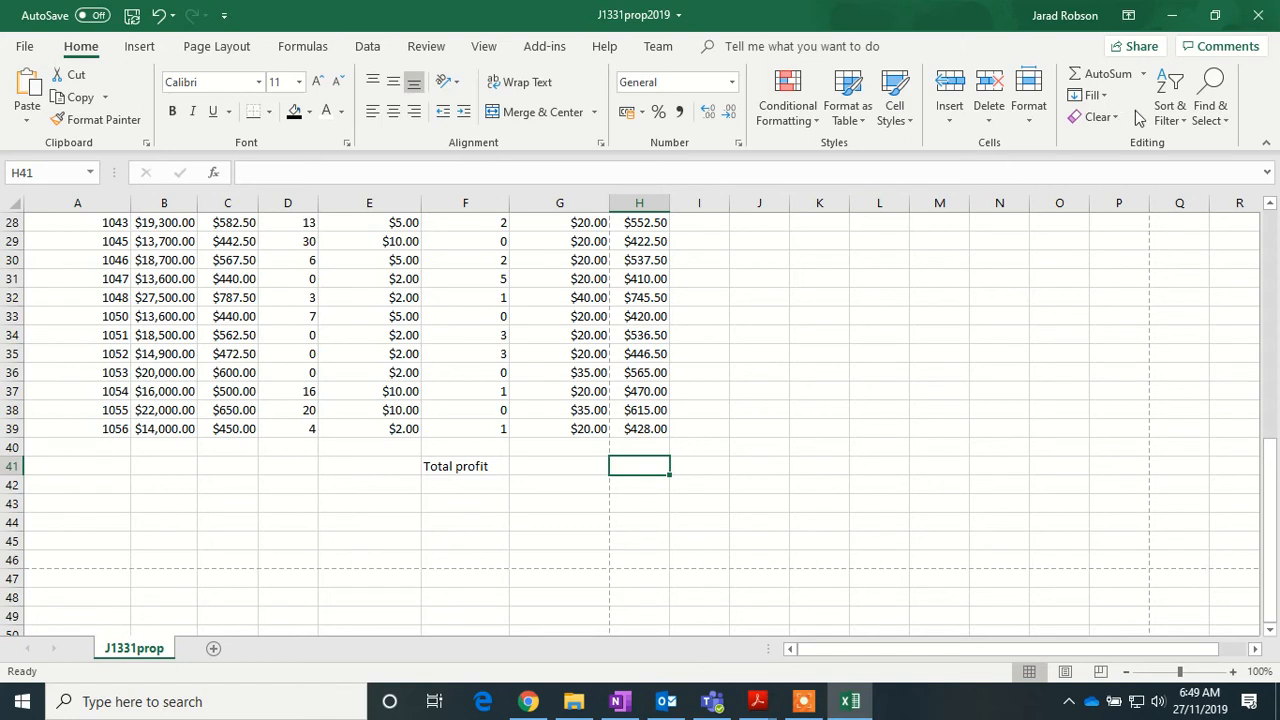
# - AutoSum the profits into H41 as =SUM(H3:H40), giving $19,800.50
pyautogui.click(1108, 76)
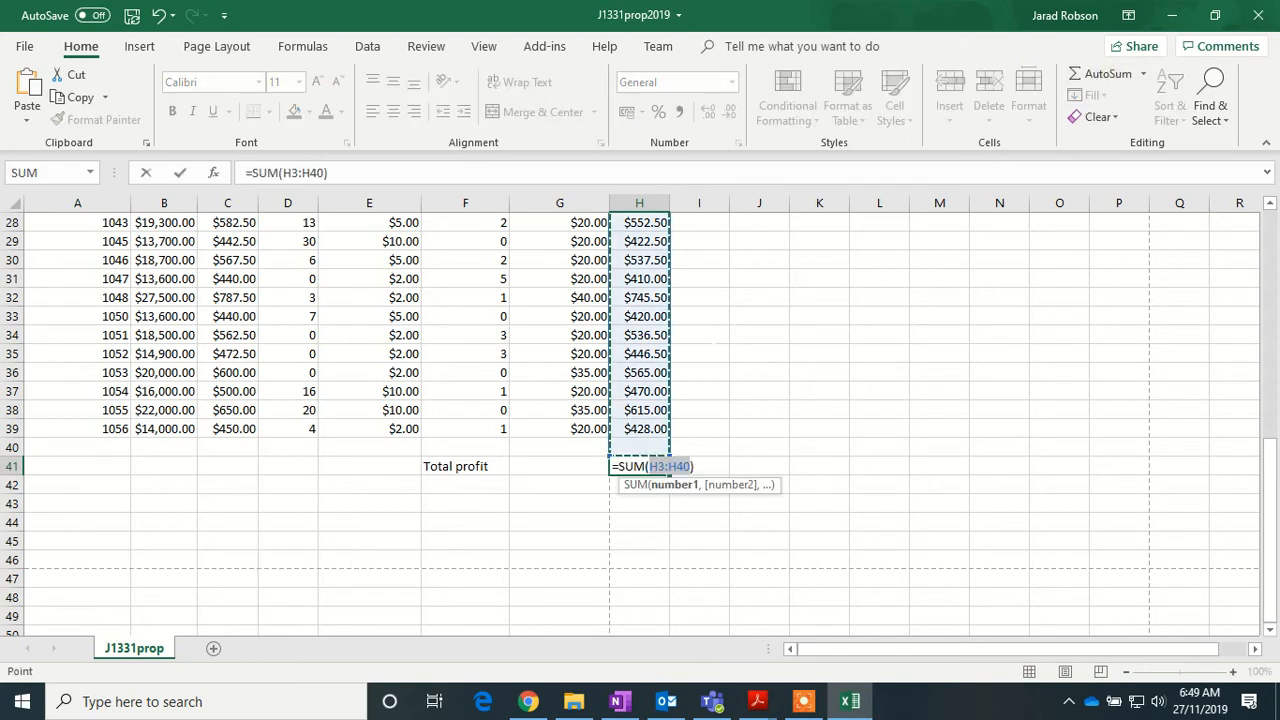
pyautogui.press('Return')
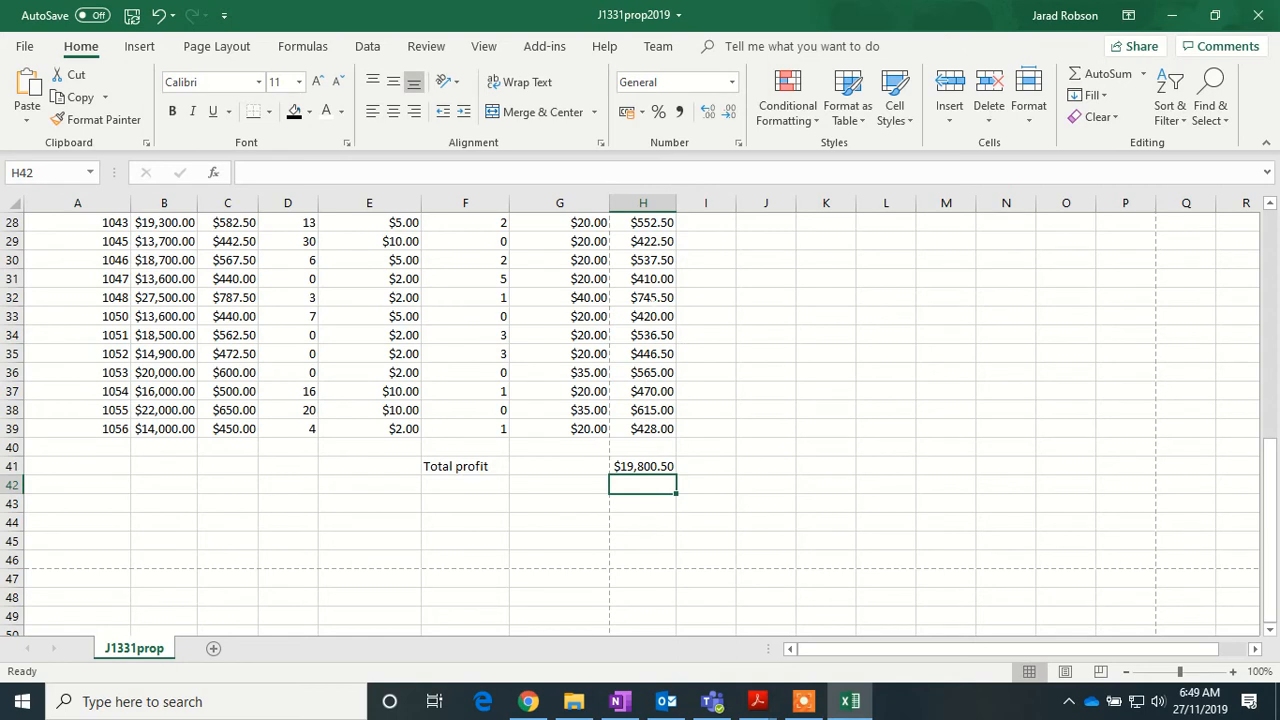
pyautogui.click(659, 466)
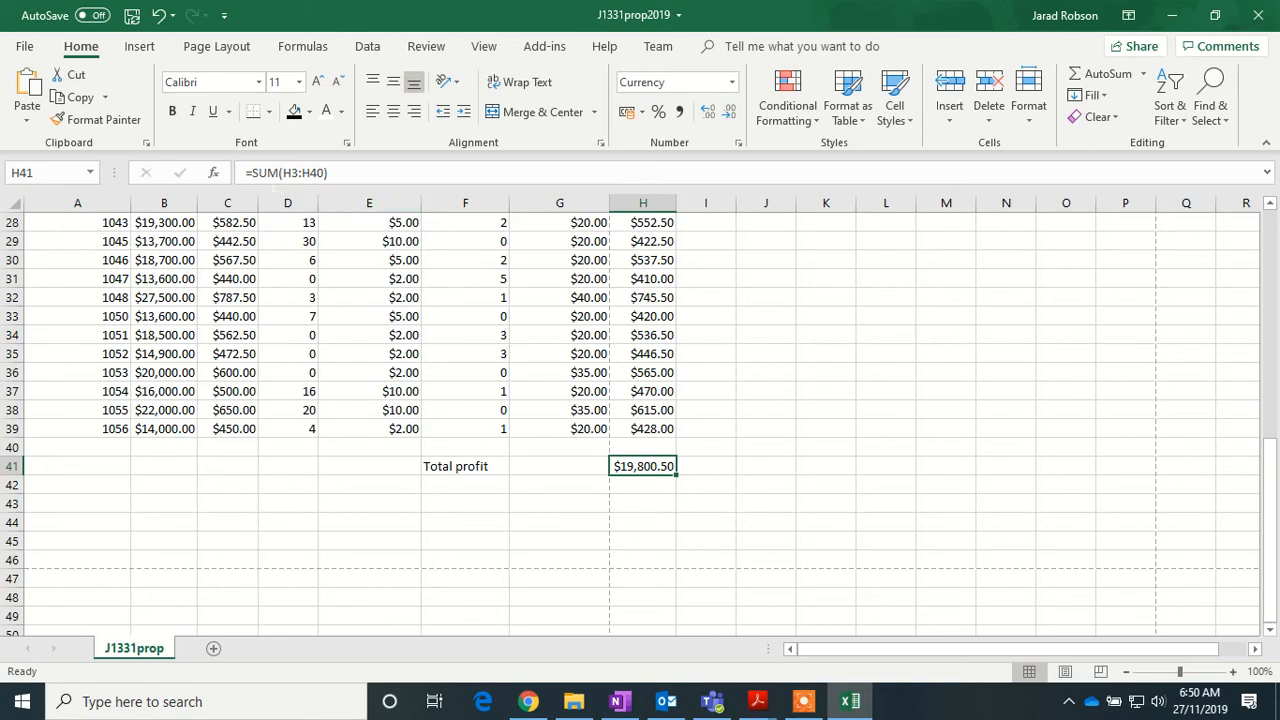
# - Change H41 to =ROUND(SUM(H3:H40),0) so the total shows $19,801.00
pyautogui.click(252, 173)
pyautogui.write('R')
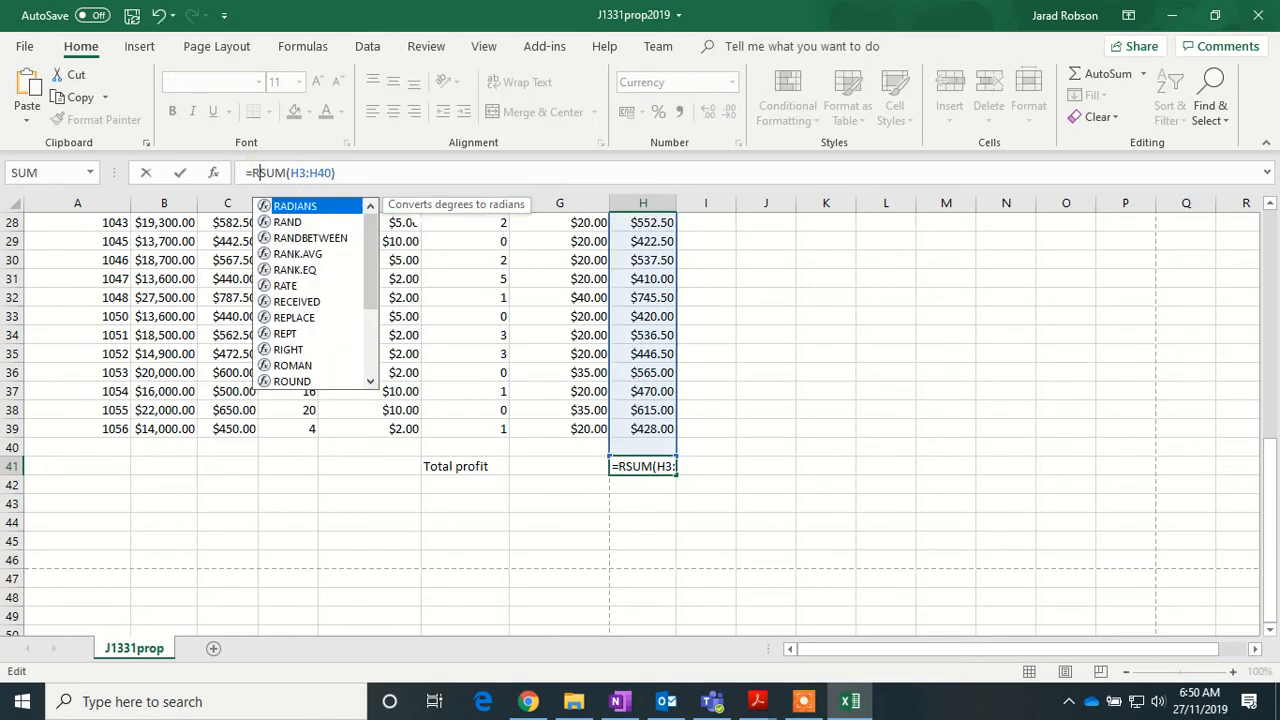
pyautogui.write('OUND(SUM')
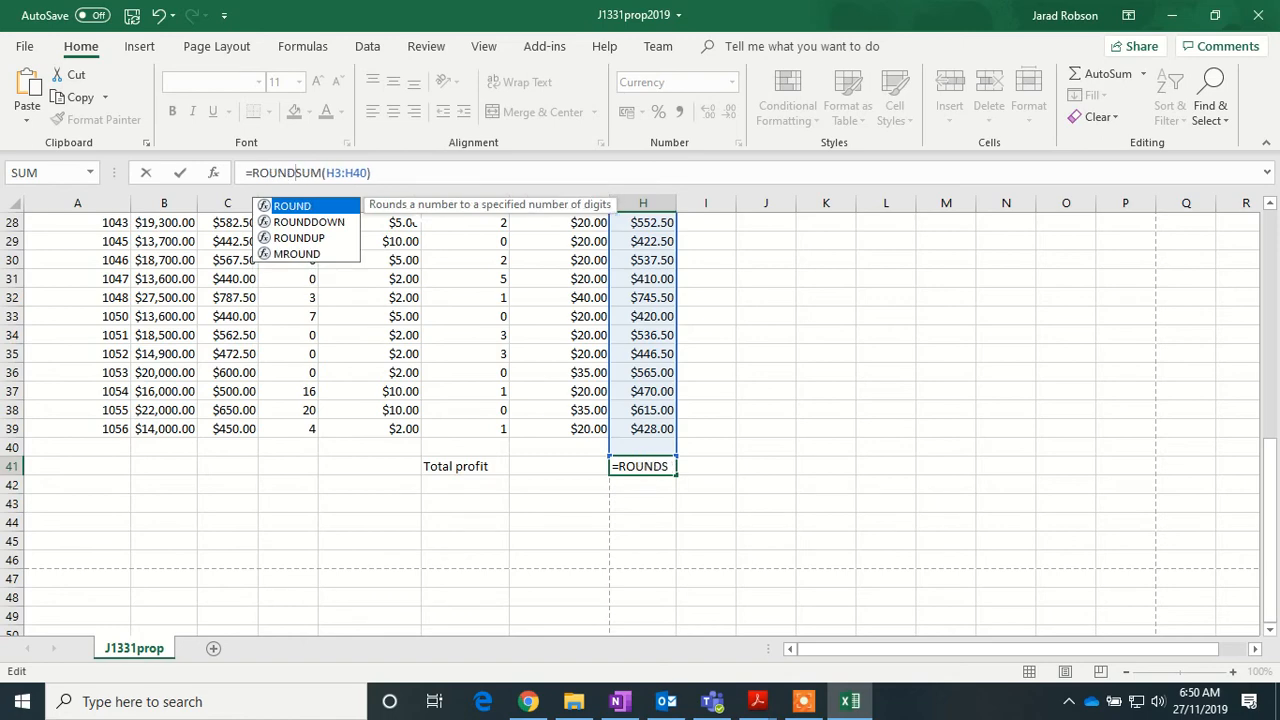
pyautogui.write('(')
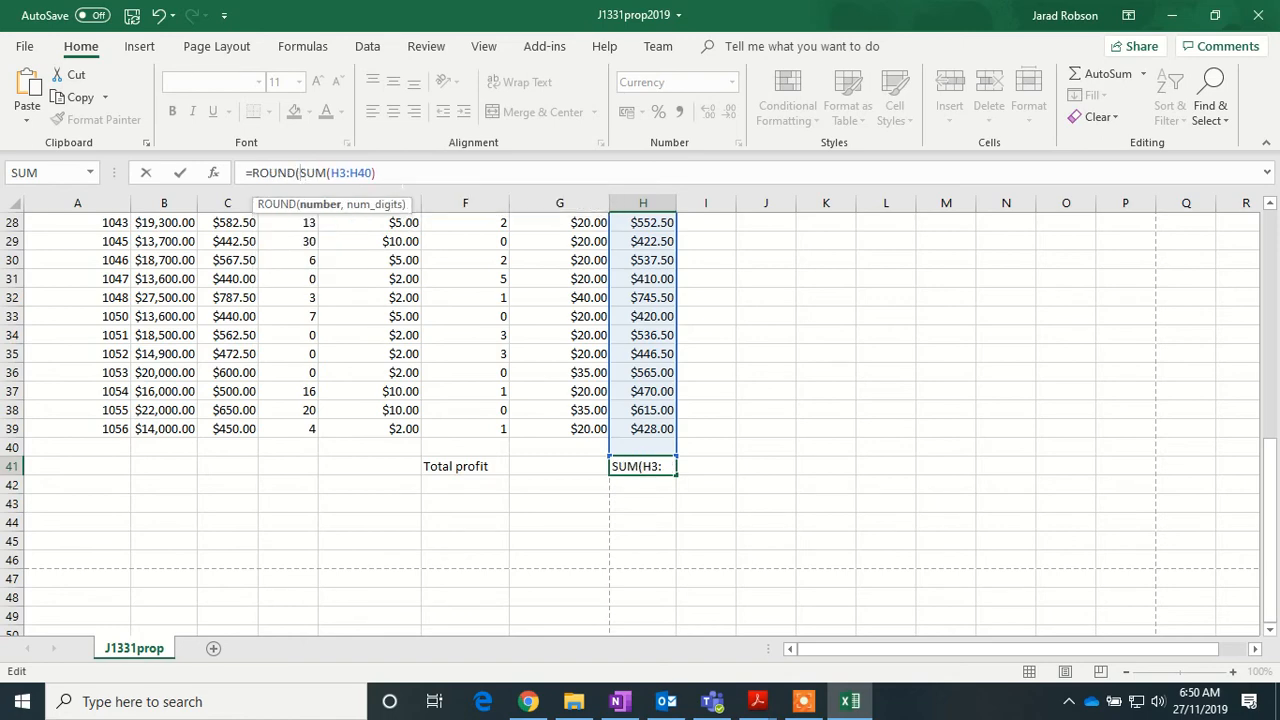
pyautogui.click(392, 172)
pyautogui.write(',0')
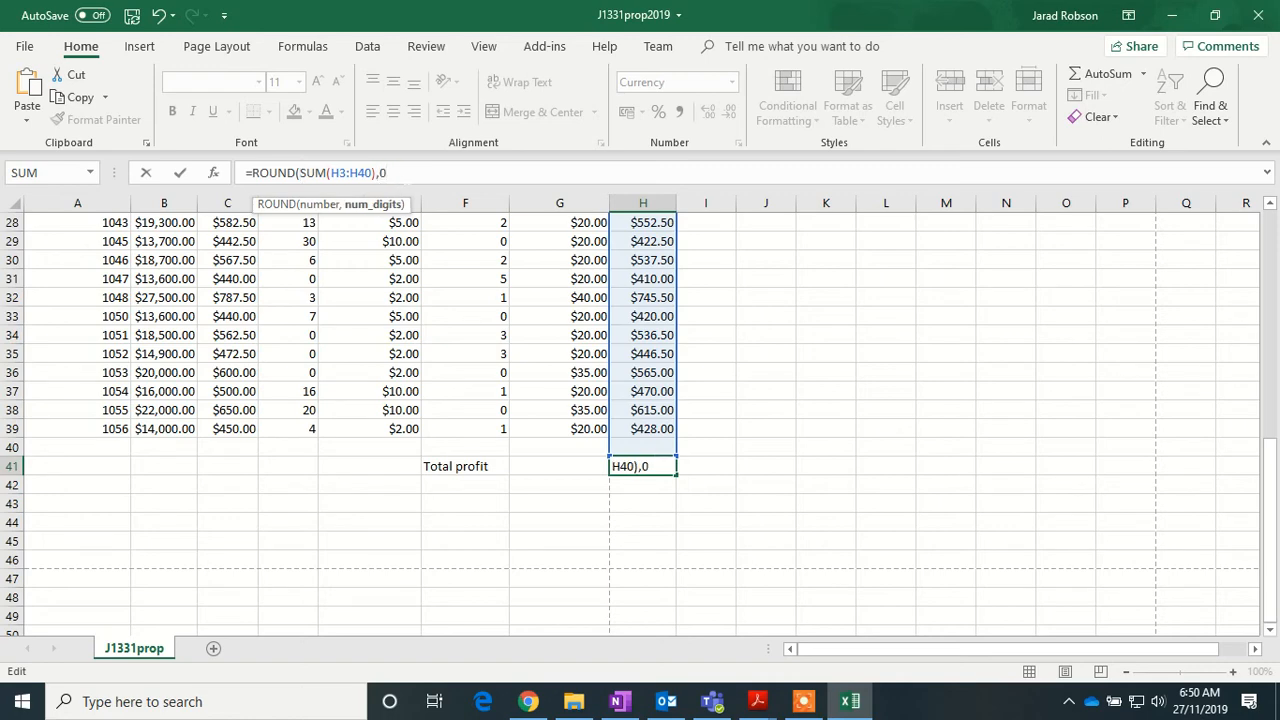
pyautogui.write(')')
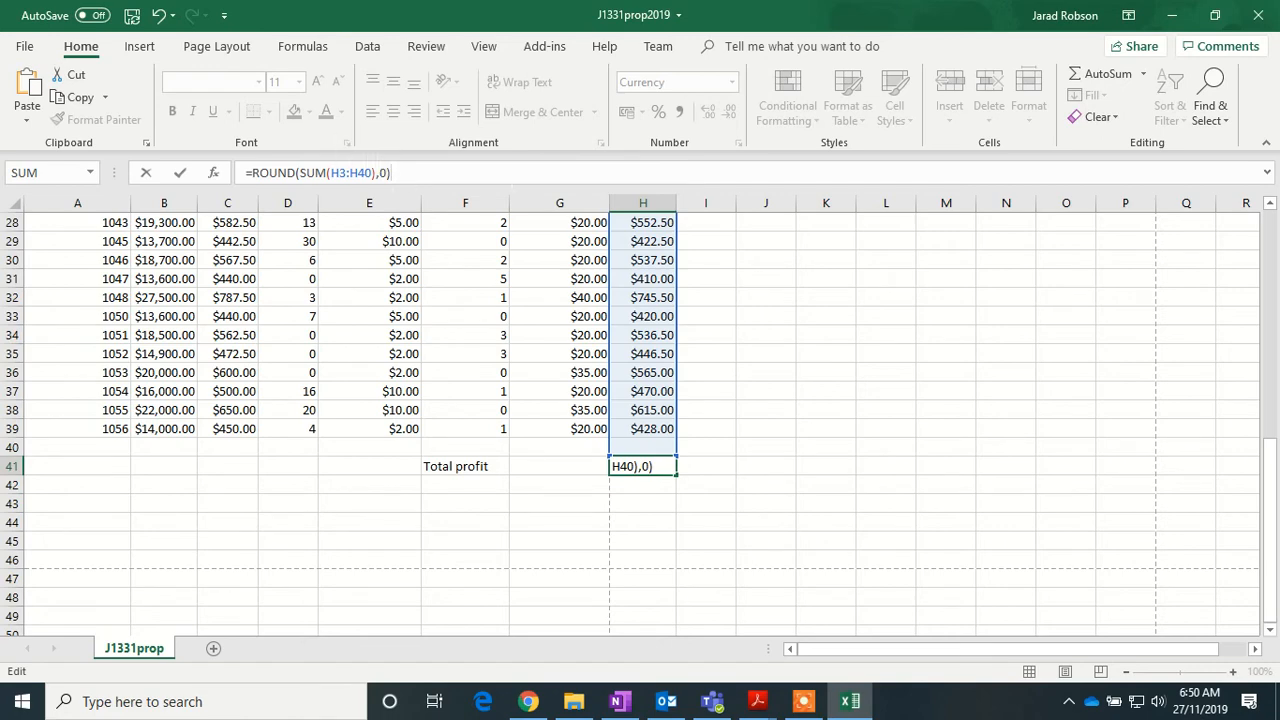
pyautogui.press('Return')
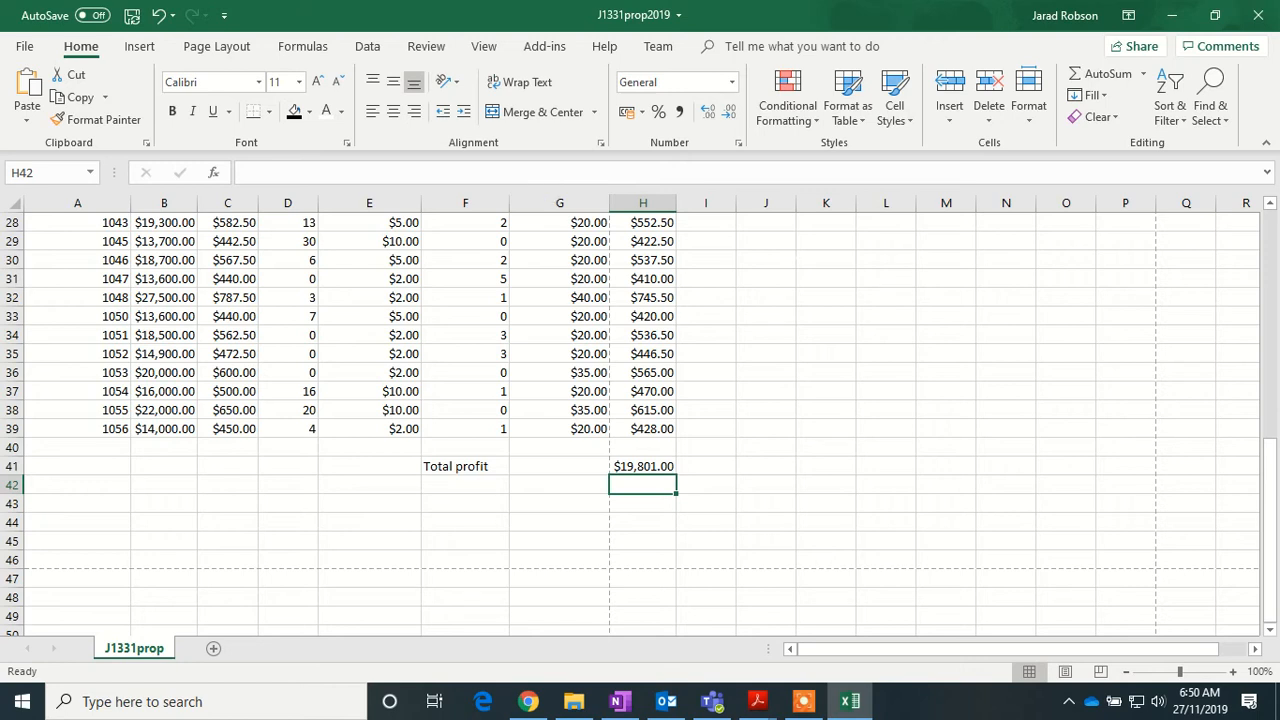
pyautogui.scroll(3, 640, 410)
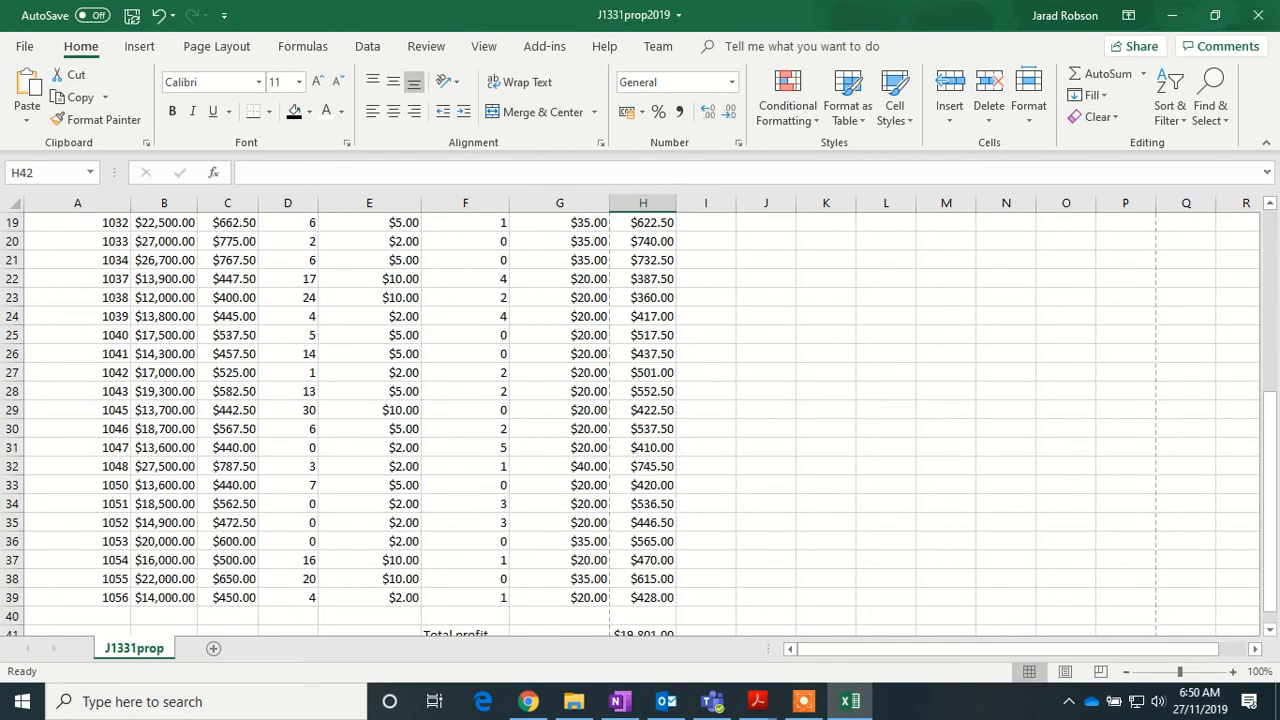
pyautogui.scroll(3, 640, 425)
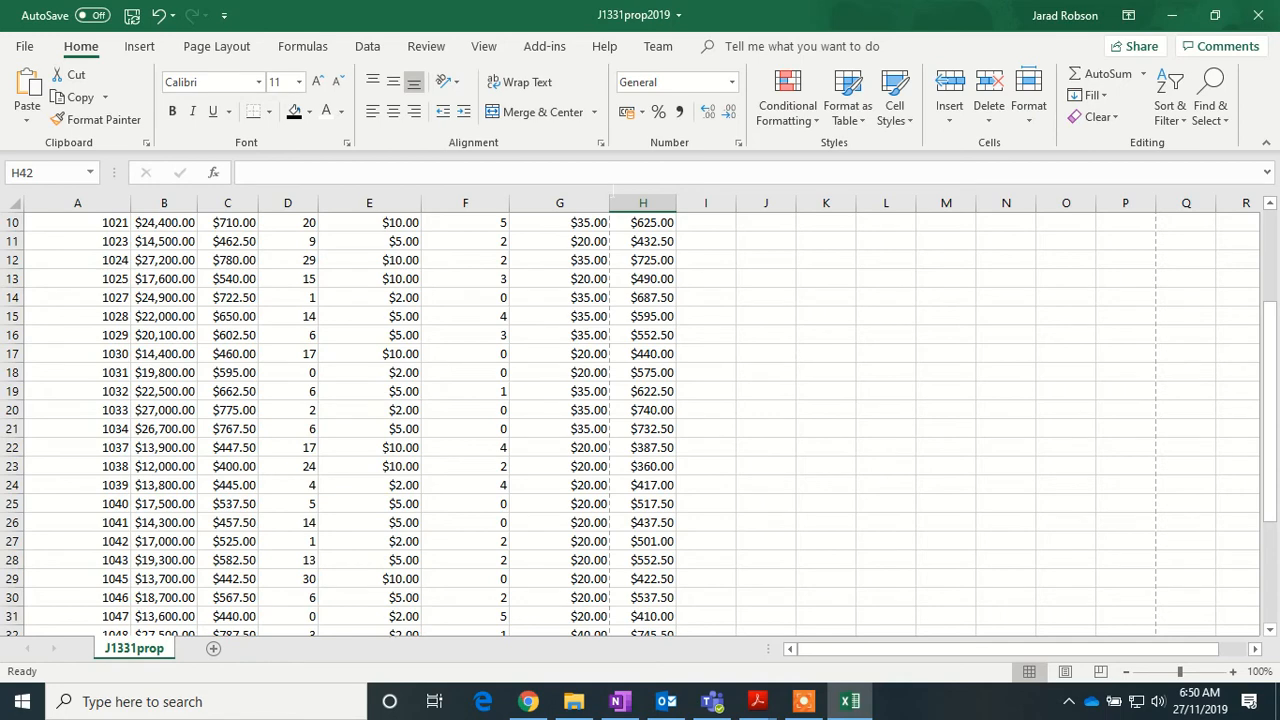
# - Turn on Show Formulas so cells display their formulas
pyautogui.click(367, 48)
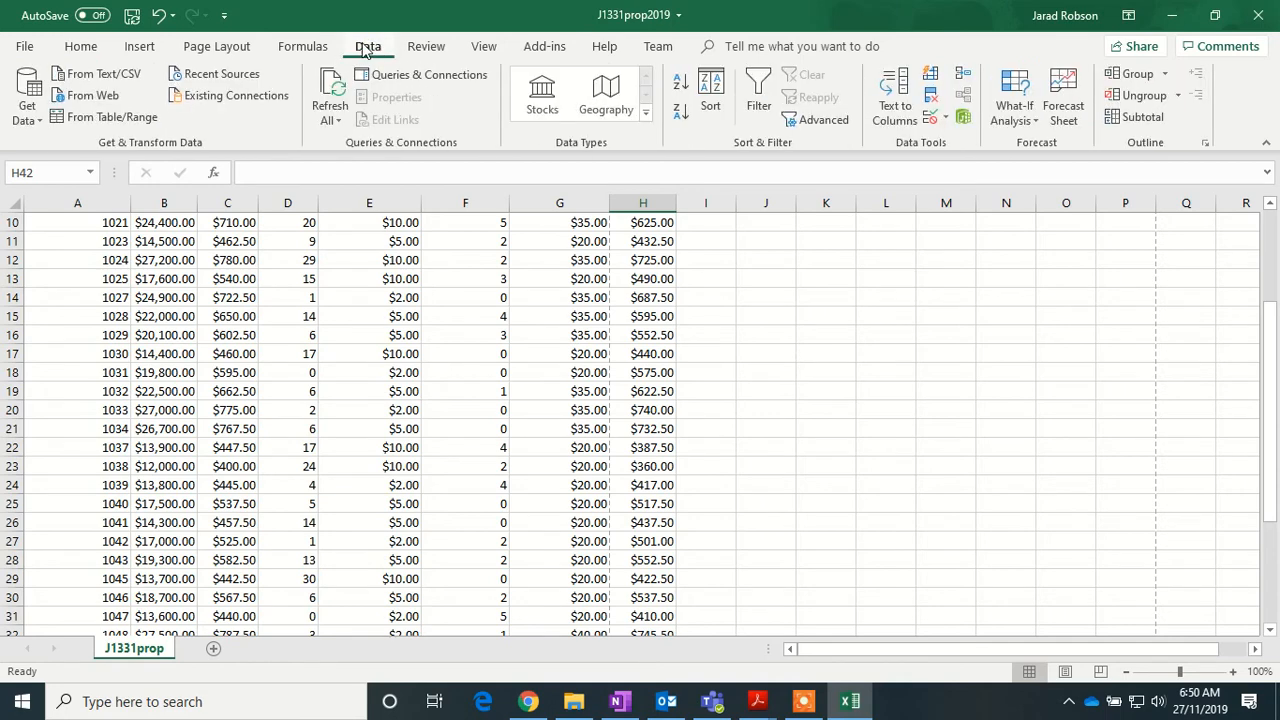
pyautogui.click(298, 47)
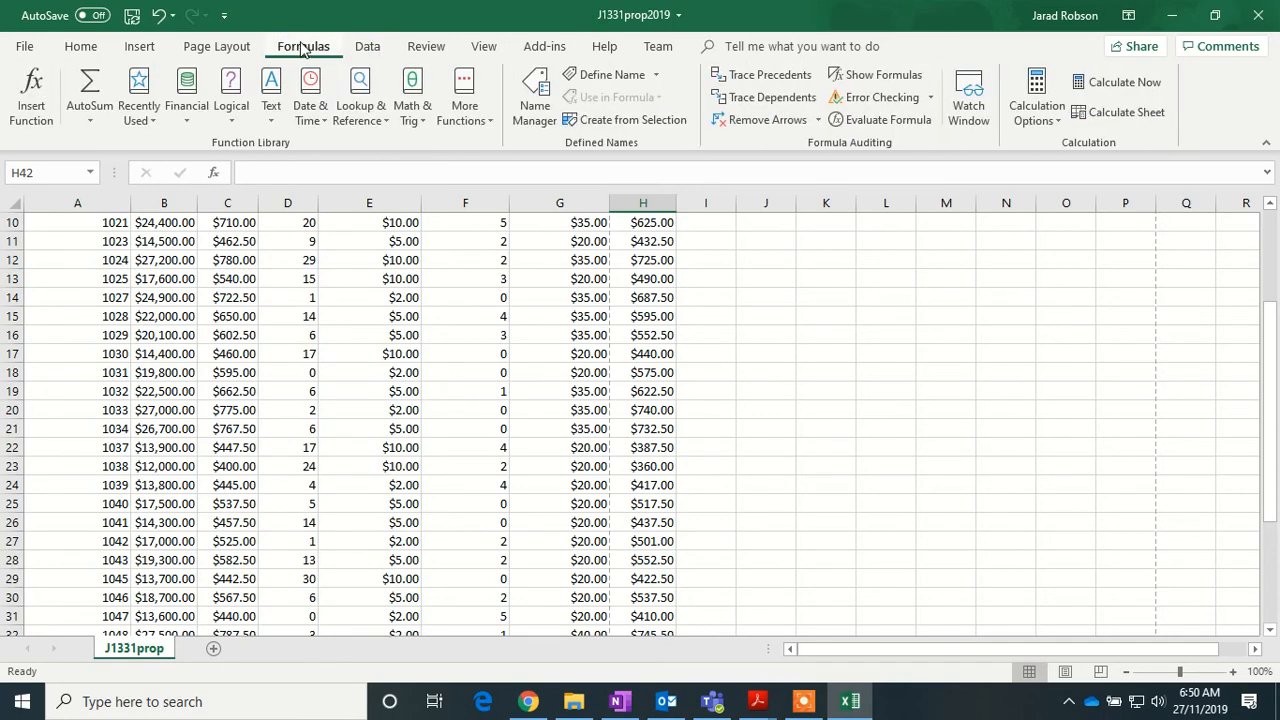
pyautogui.click(885, 76)
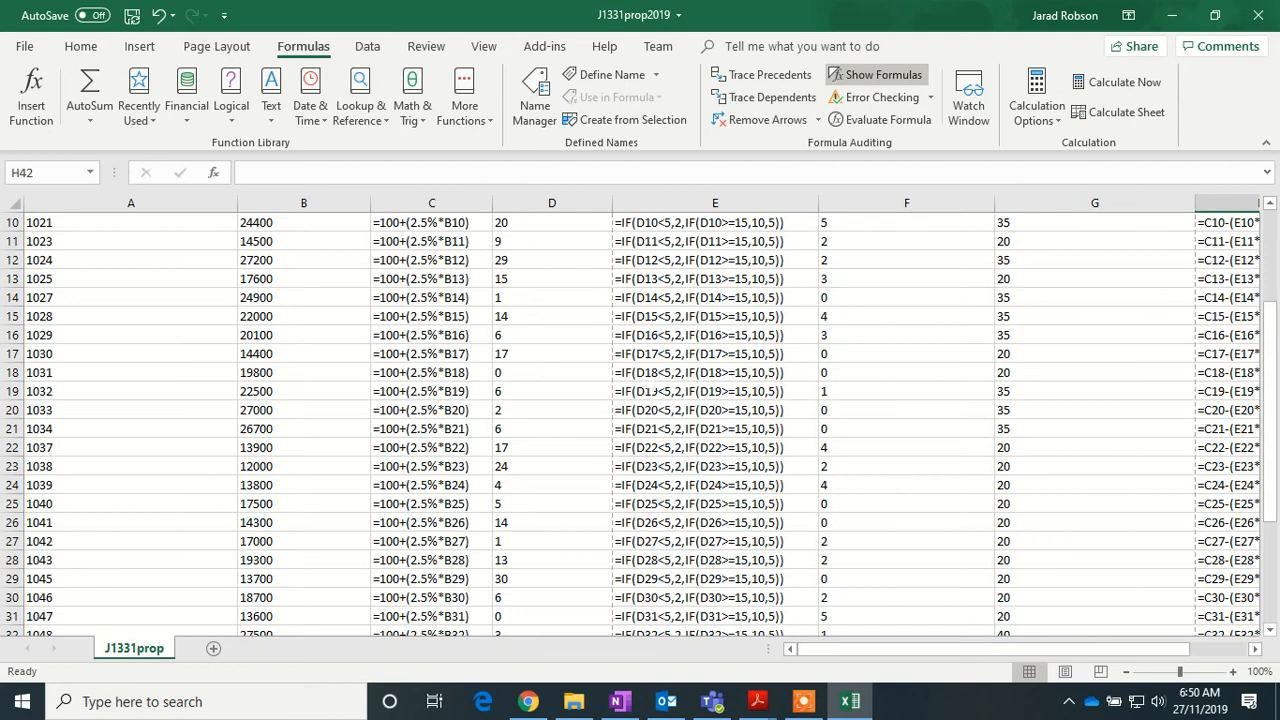
# - Tick Print for both Headings and Gridlines under Page Layout sheet options
pyautogui.click(200, 50)
pyautogui.click(207, 108)
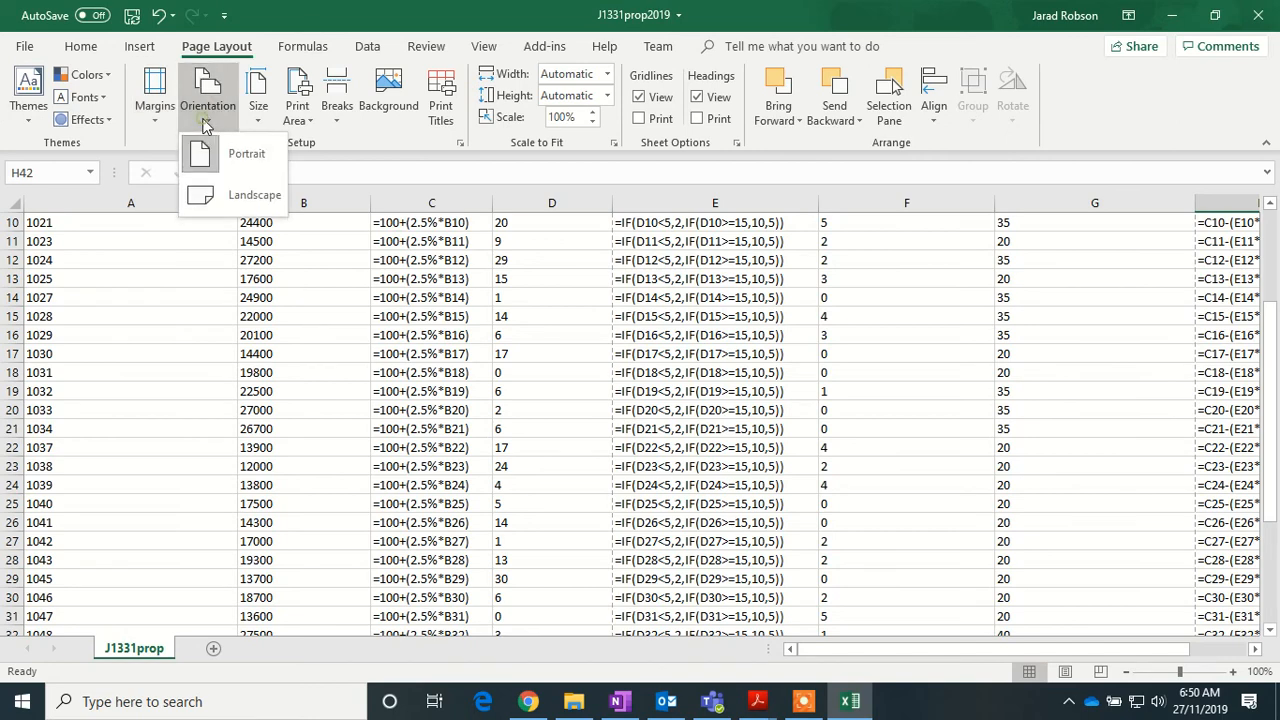
pyautogui.click(250, 222)
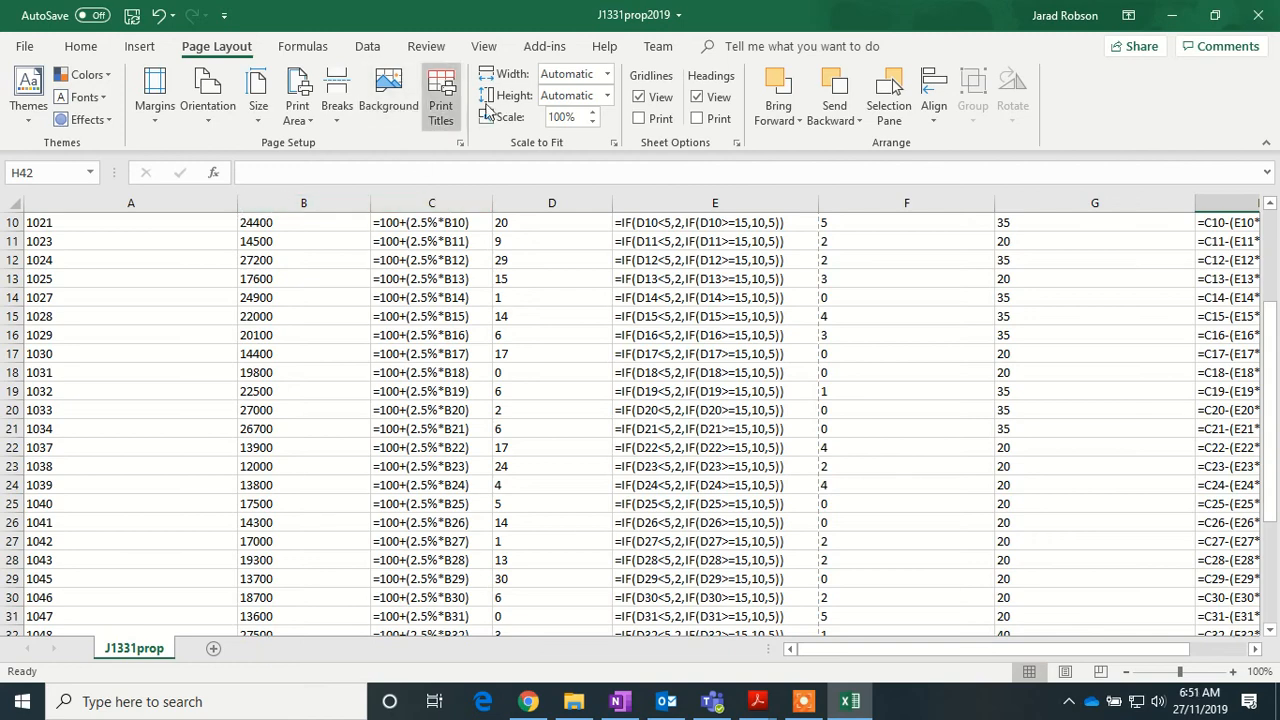
pyautogui.click(698, 118)
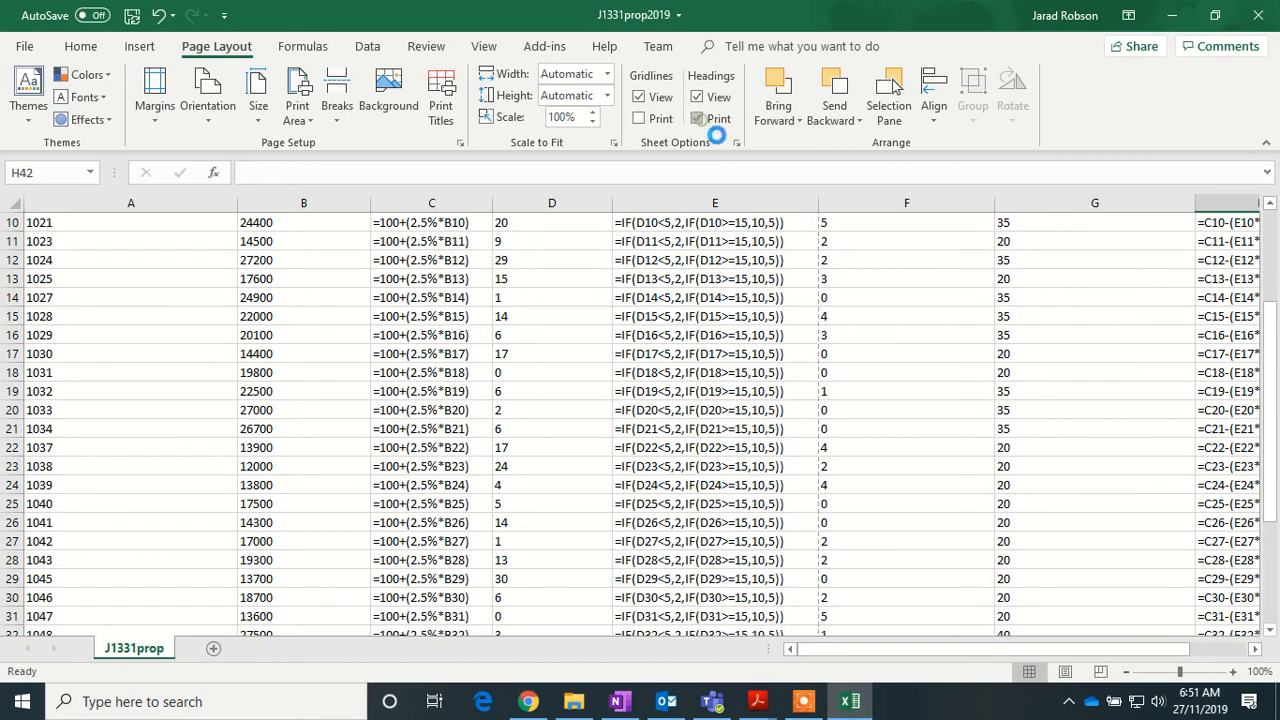
pyautogui.click(645, 120)
pyautogui.scroll(3, 268, 335)
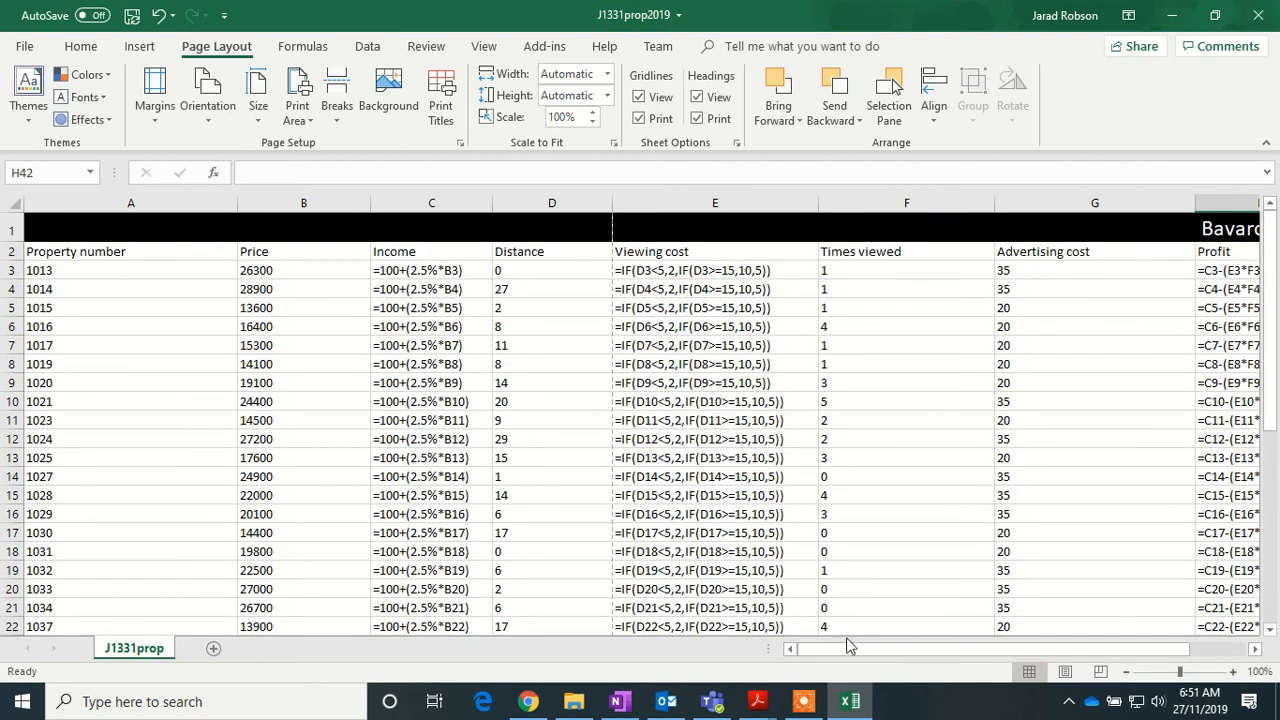
pyautogui.moveTo(850, 648); pyautogui.dragTo(803, 648)
pyautogui.click(26, 46)
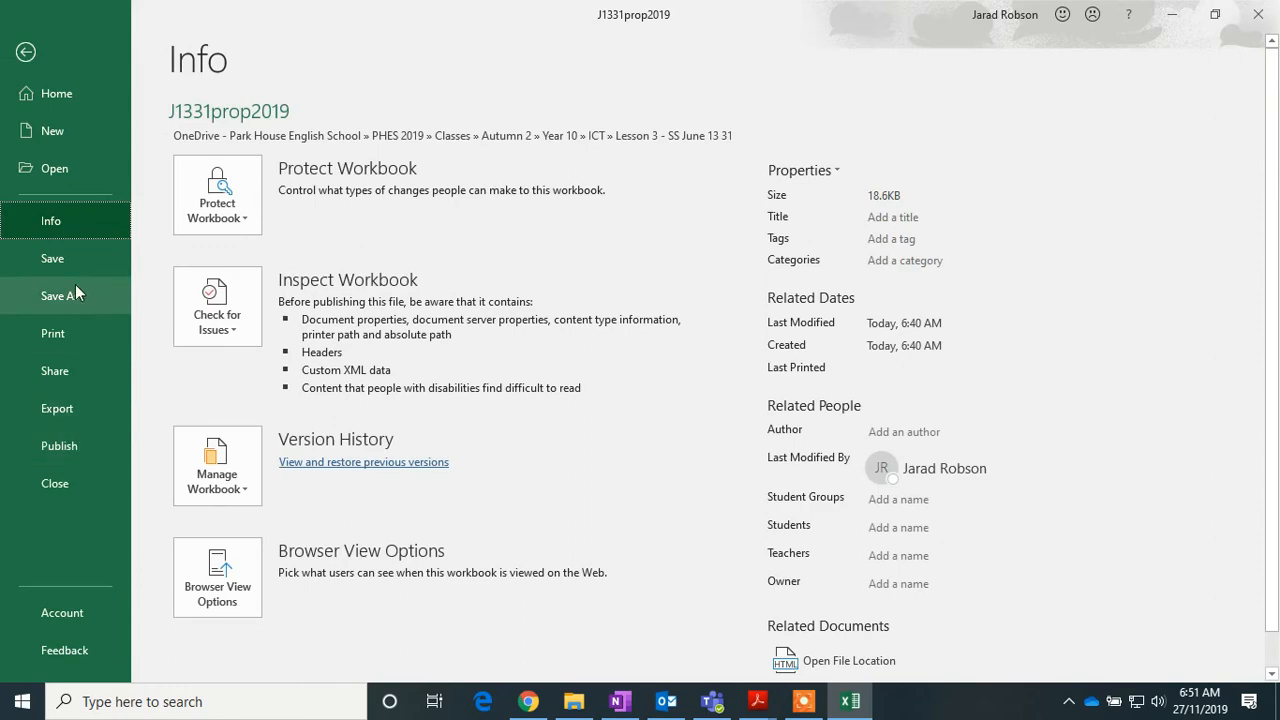
pyautogui.click(72, 334)
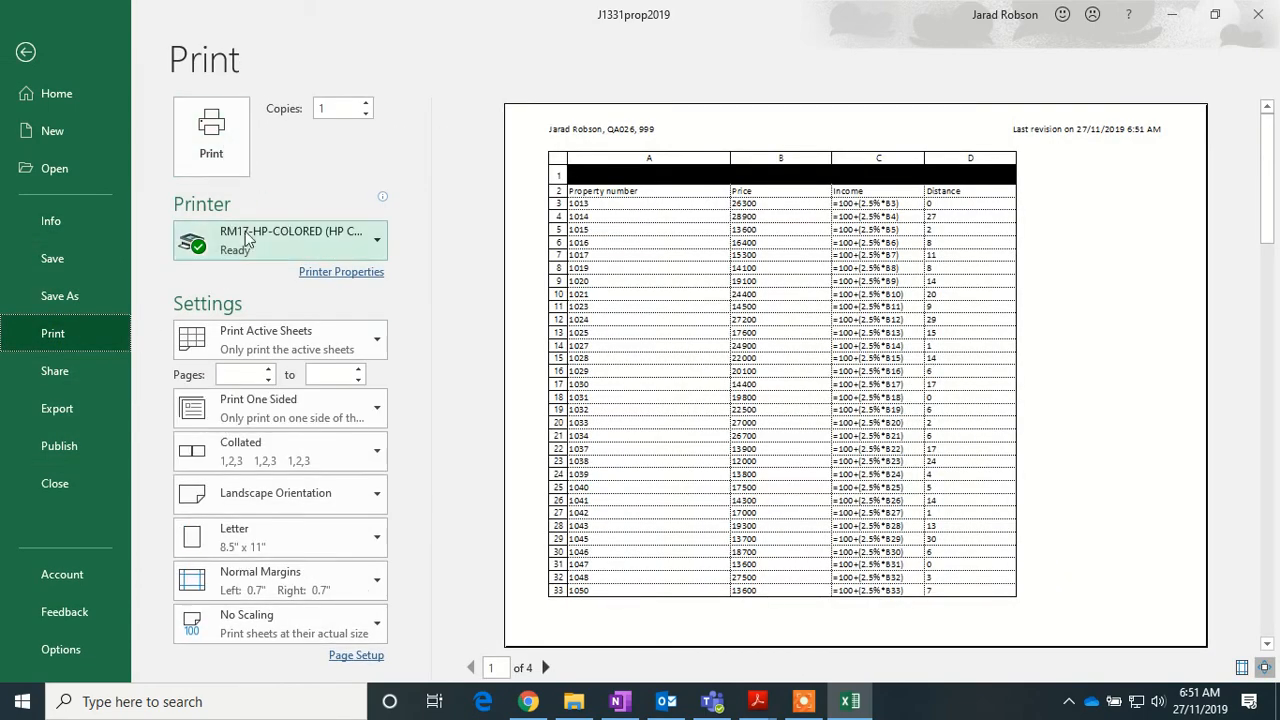
pyautogui.press('Escape')
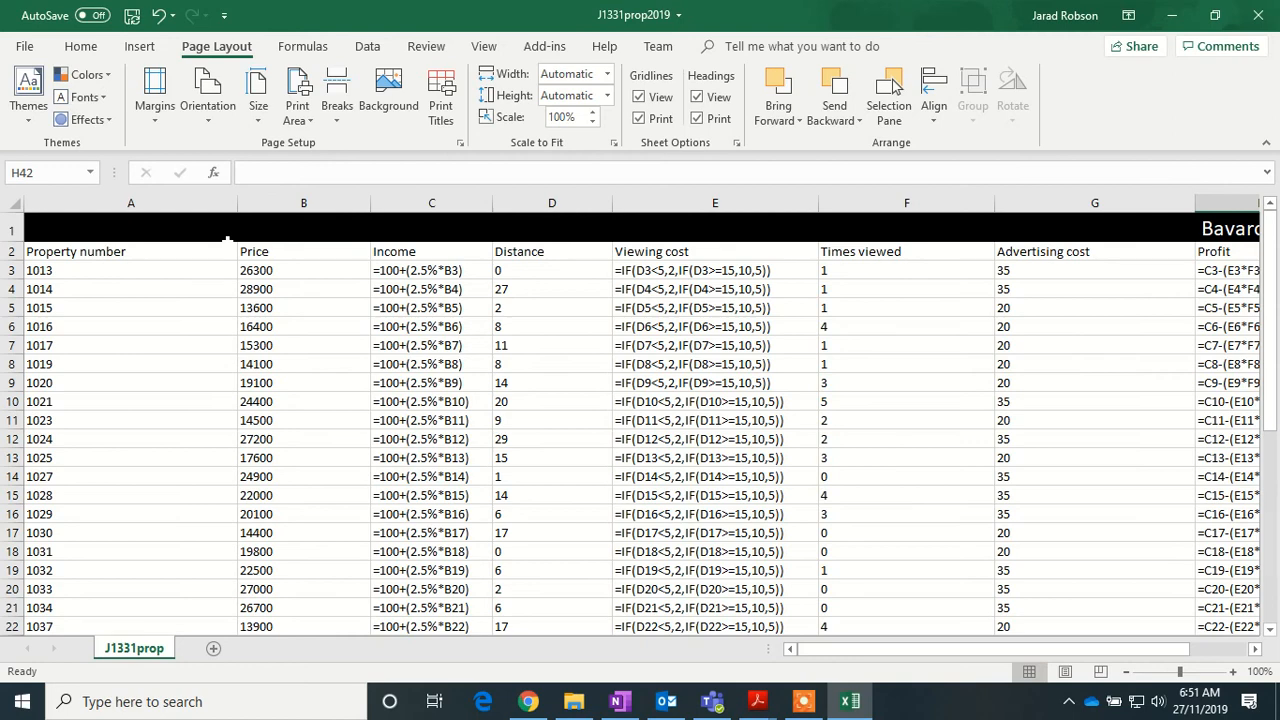
# - Switch Show Formulas off and check Total profit reads $19,801.00
pyautogui.click(370, 50)
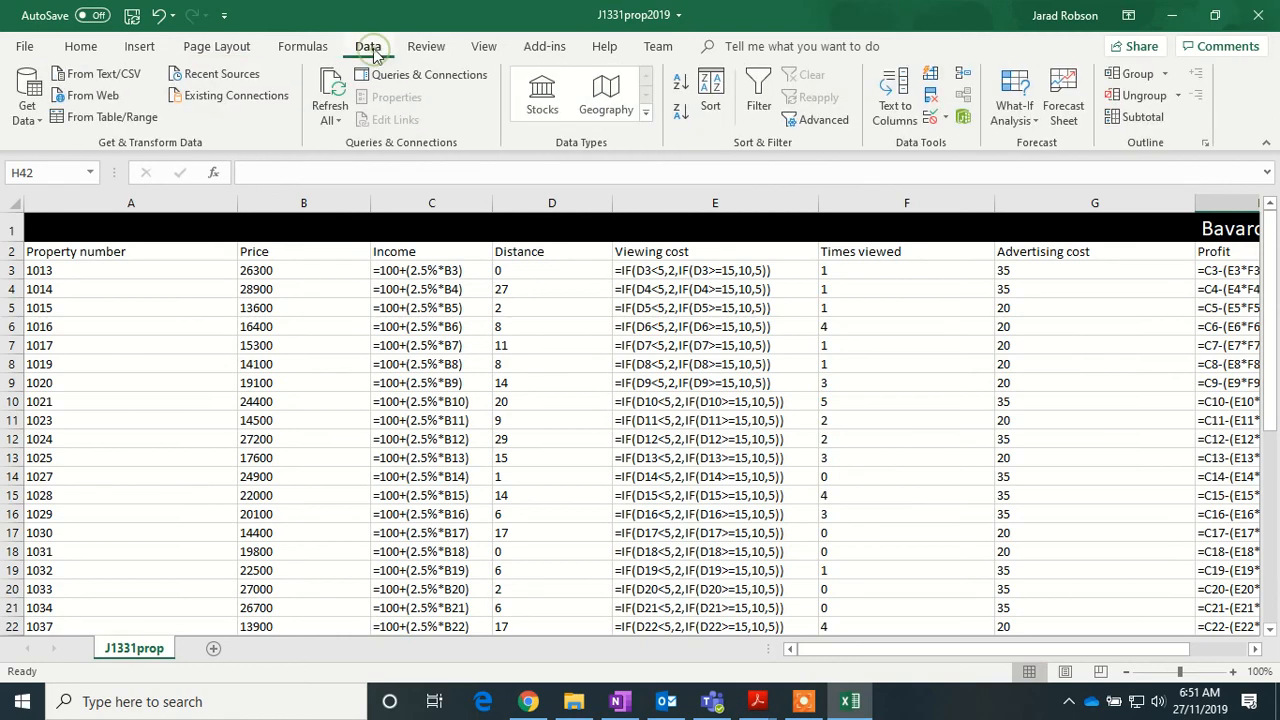
pyautogui.click(299, 51)
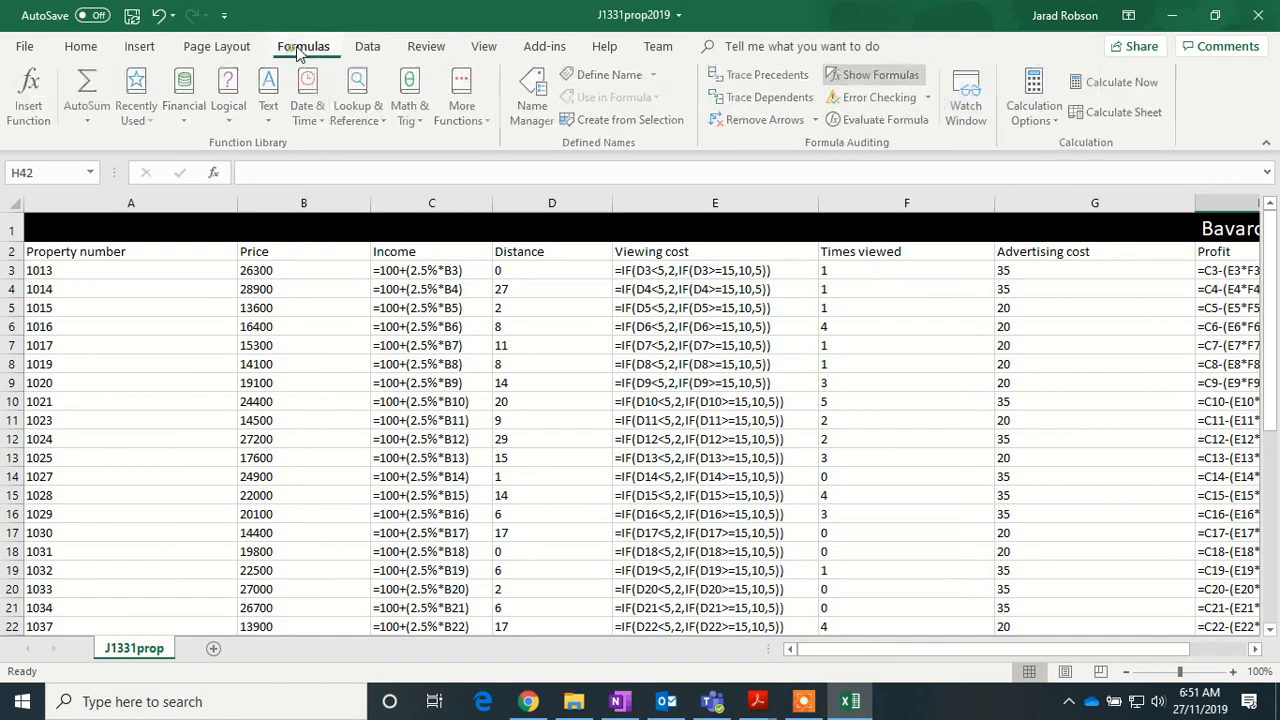
pyautogui.click(880, 75)
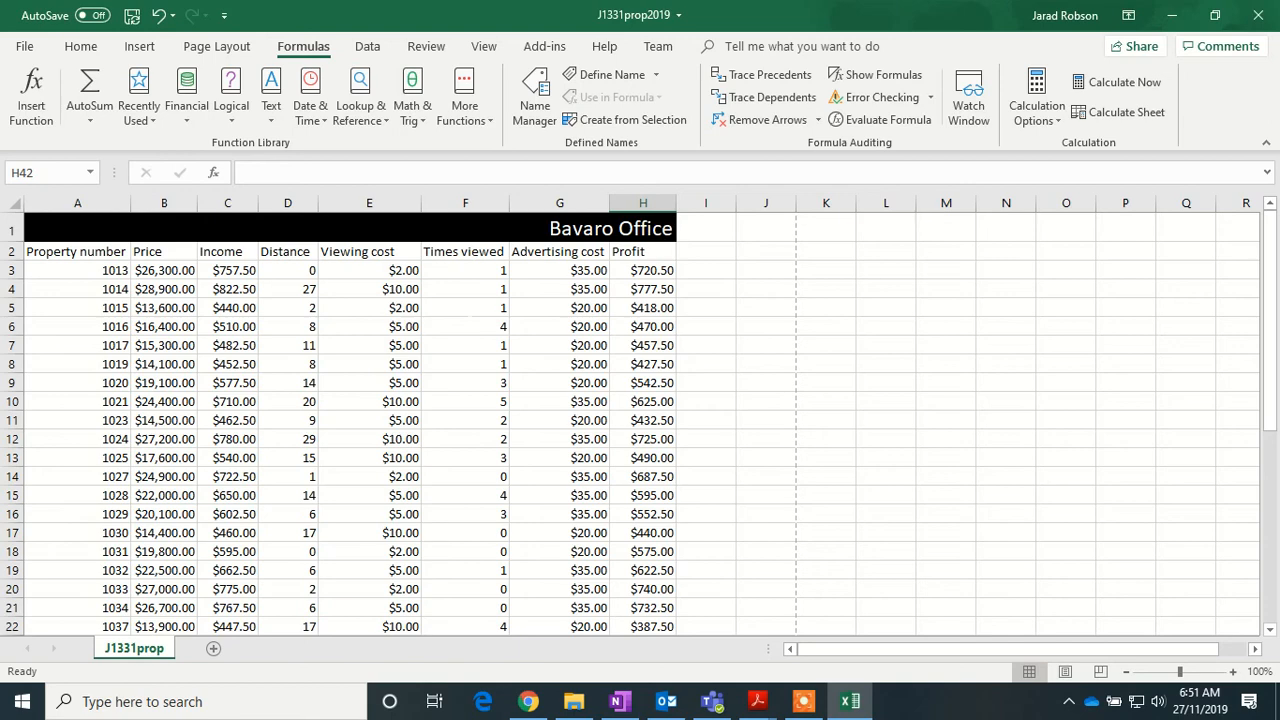
pyautogui.scroll(-6, 640, 420)
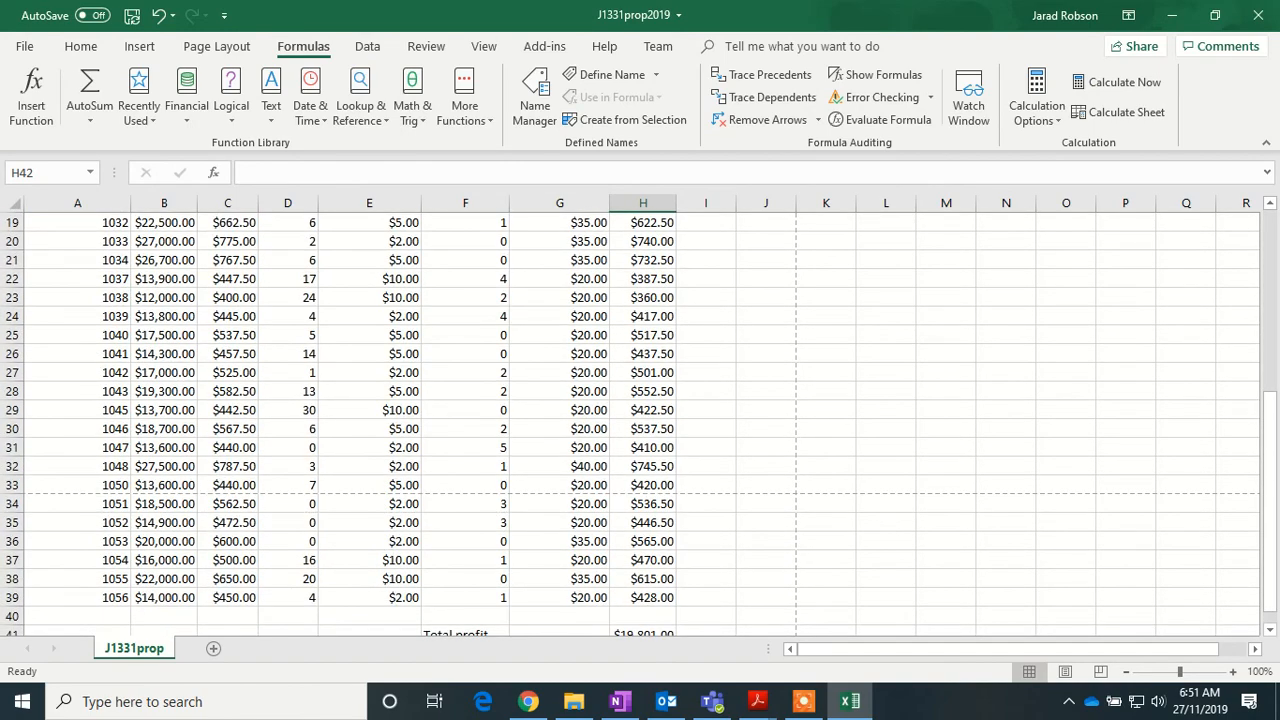
pyautogui.scroll(-2, 640, 420)
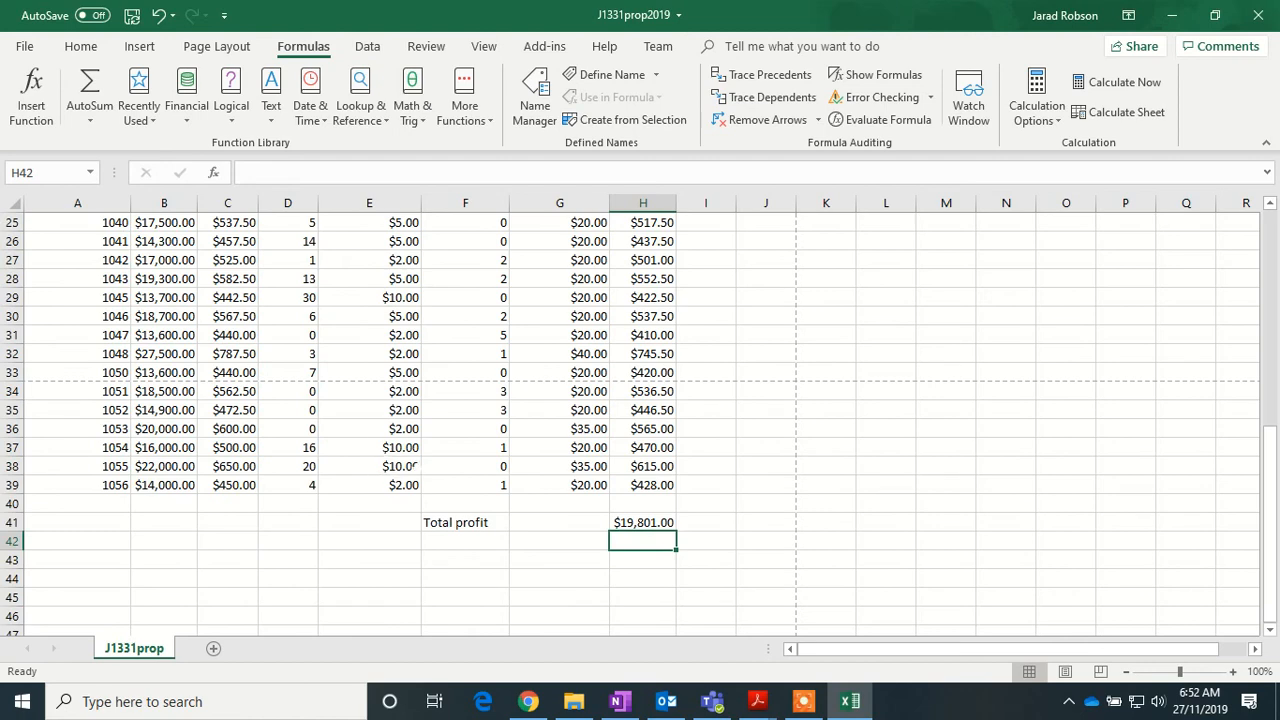
pyautogui.scroll(7, 410, 466)
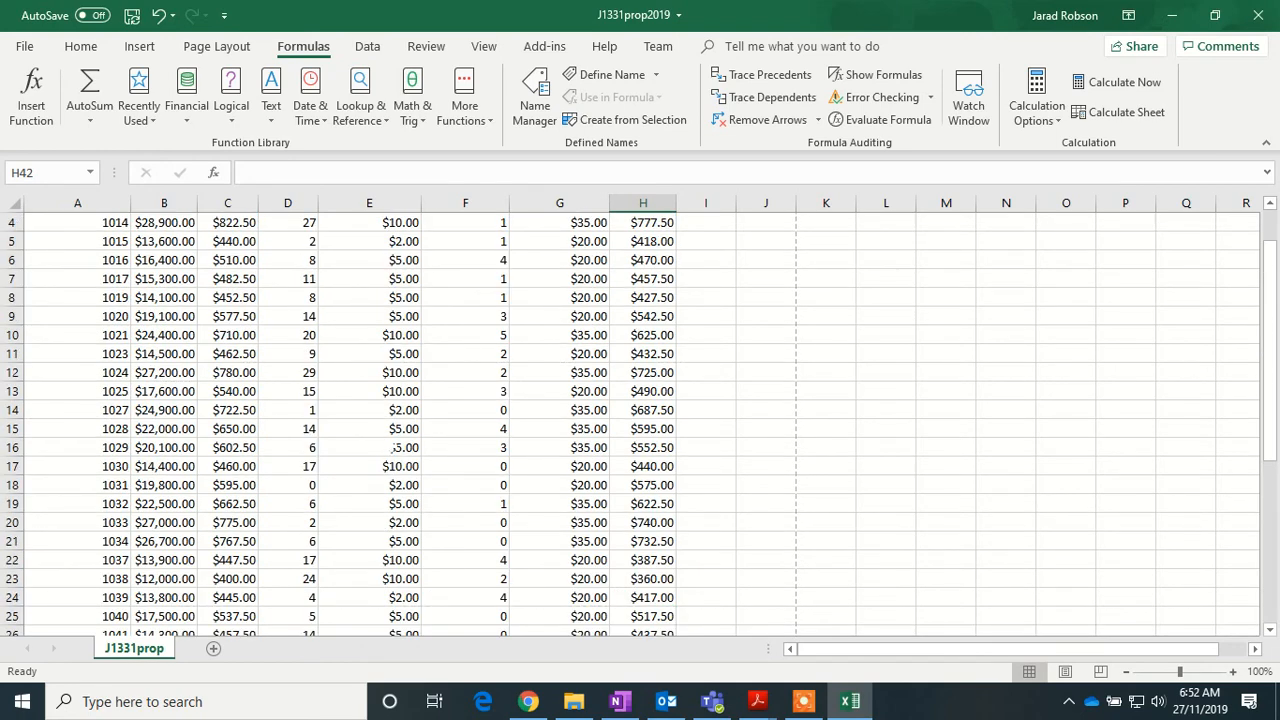
pyautogui.scroll(1, 393, 447)
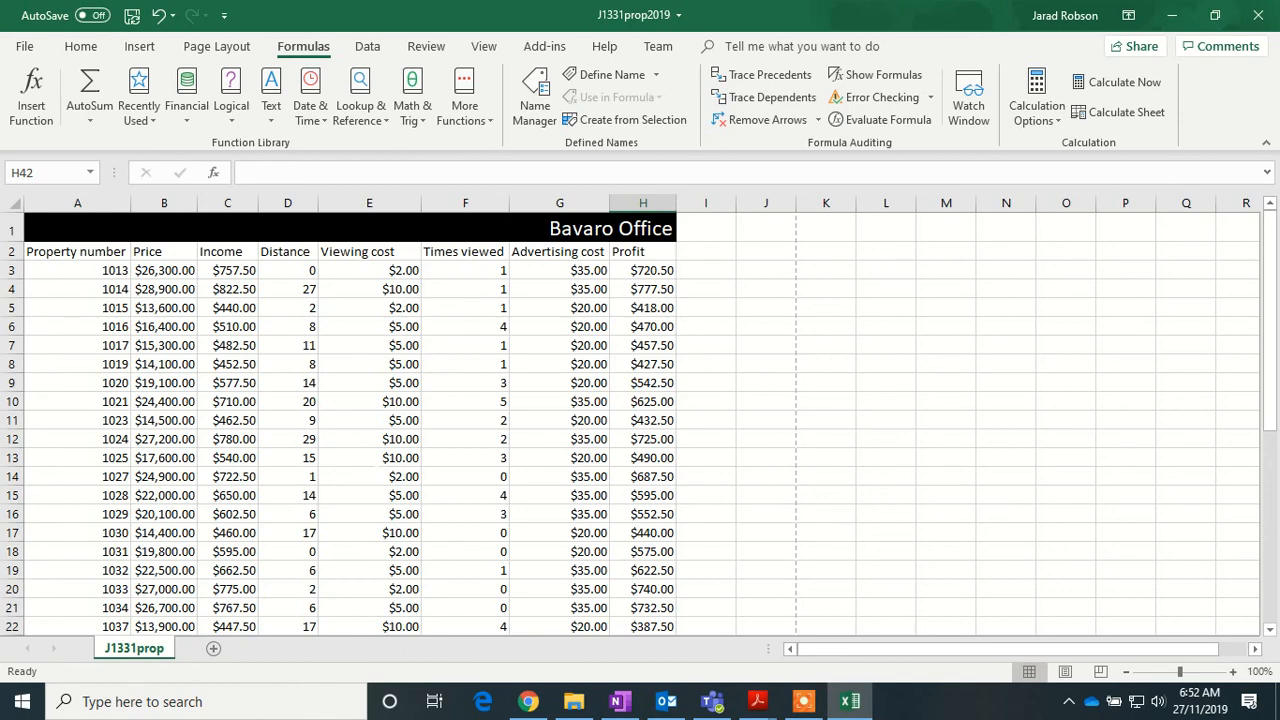
pyautogui.scroll(-1, 140, 521)
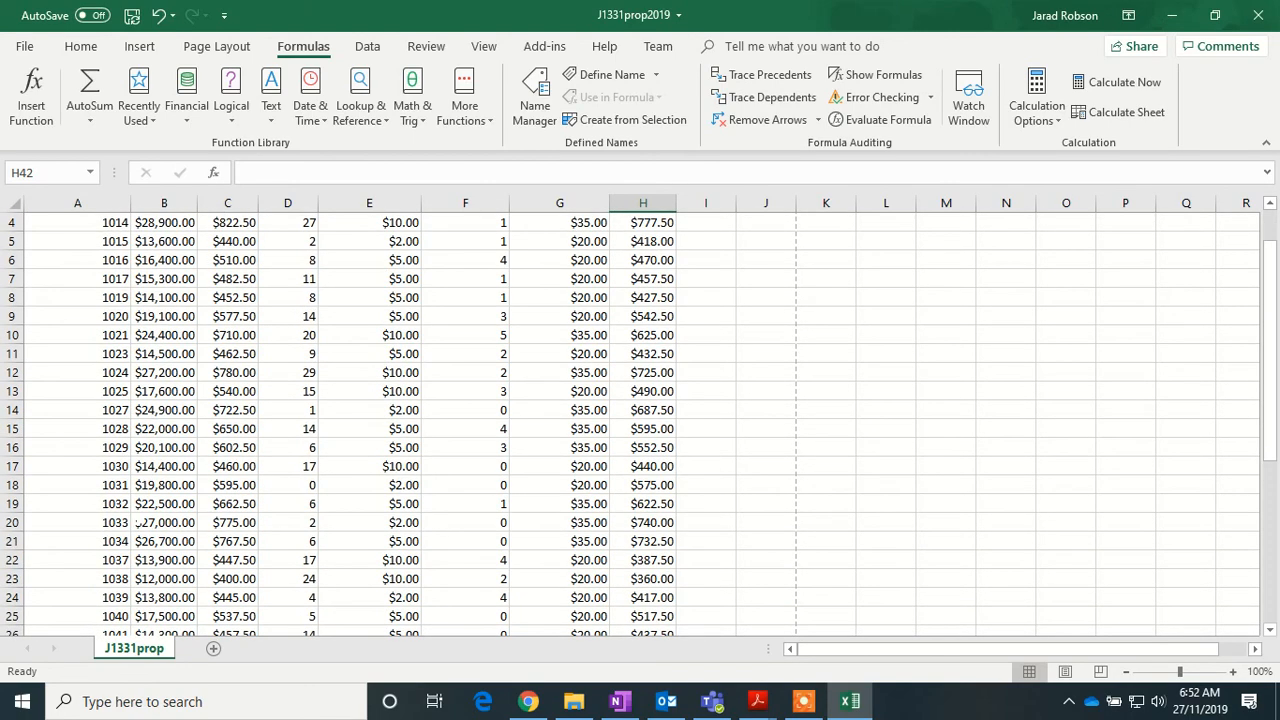
pyautogui.scroll(-4, 138, 522)
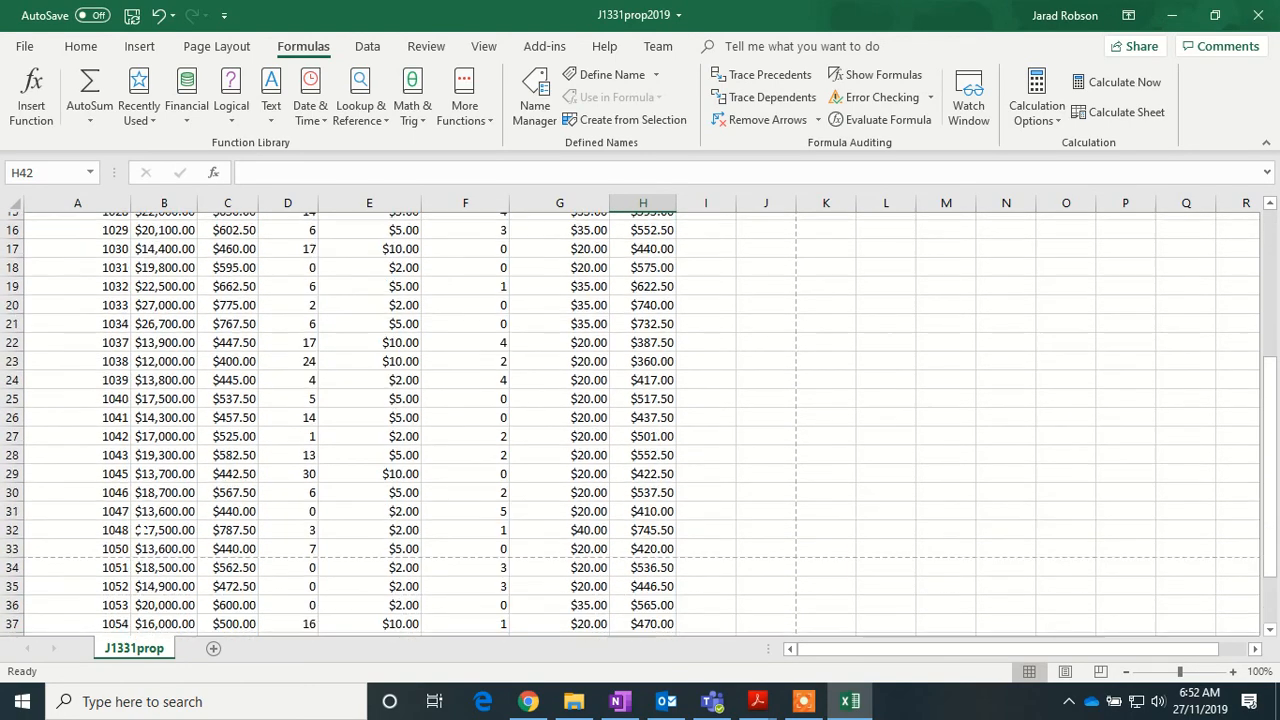
pyautogui.scroll(-1, 138, 541)
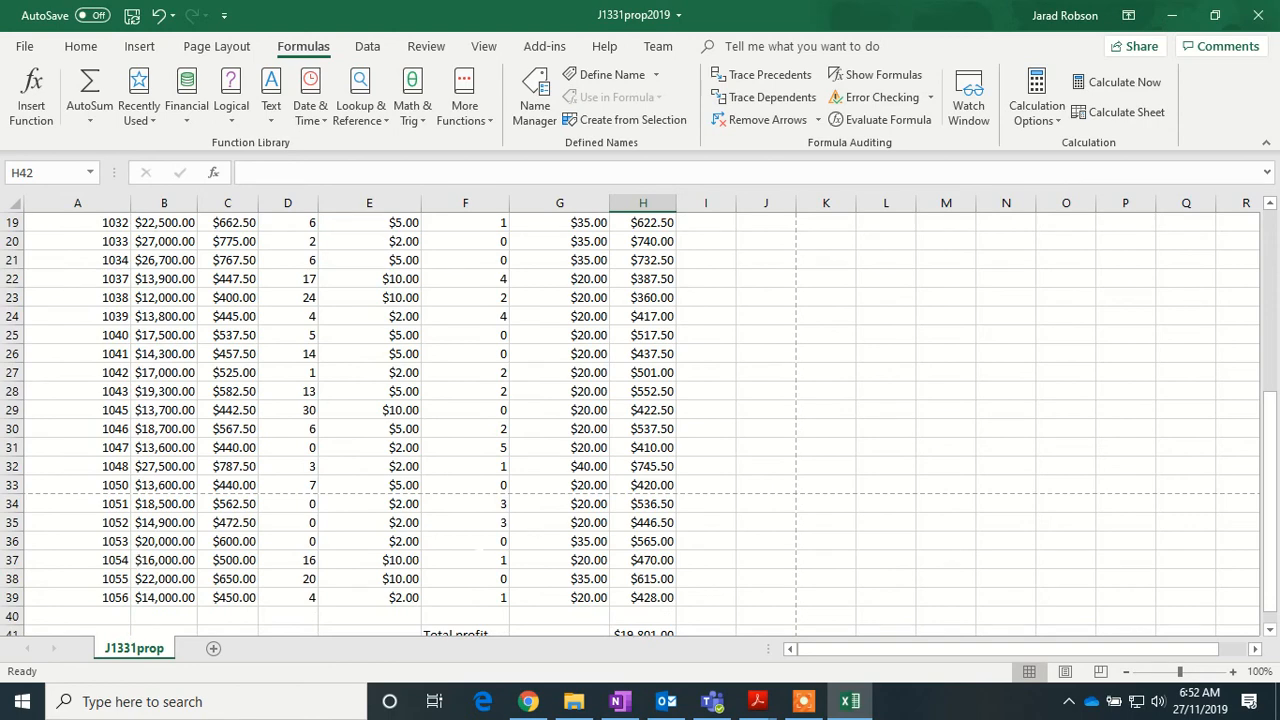
# - Set Times viewed to 3 in F36 (property 1053) and 5 in F38 (property 1055)
pyautogui.click(472, 541)
pyautogui.scroll(6, 472, 541)
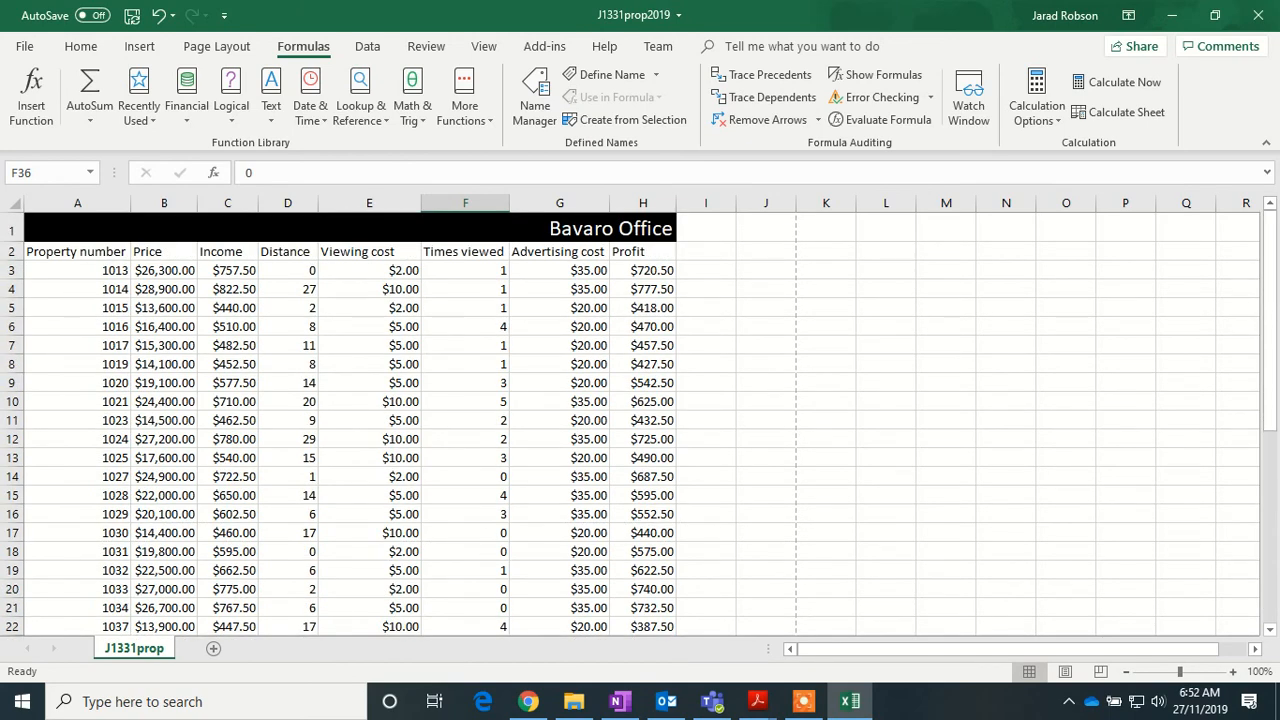
pyautogui.scroll(-6, 472, 541)
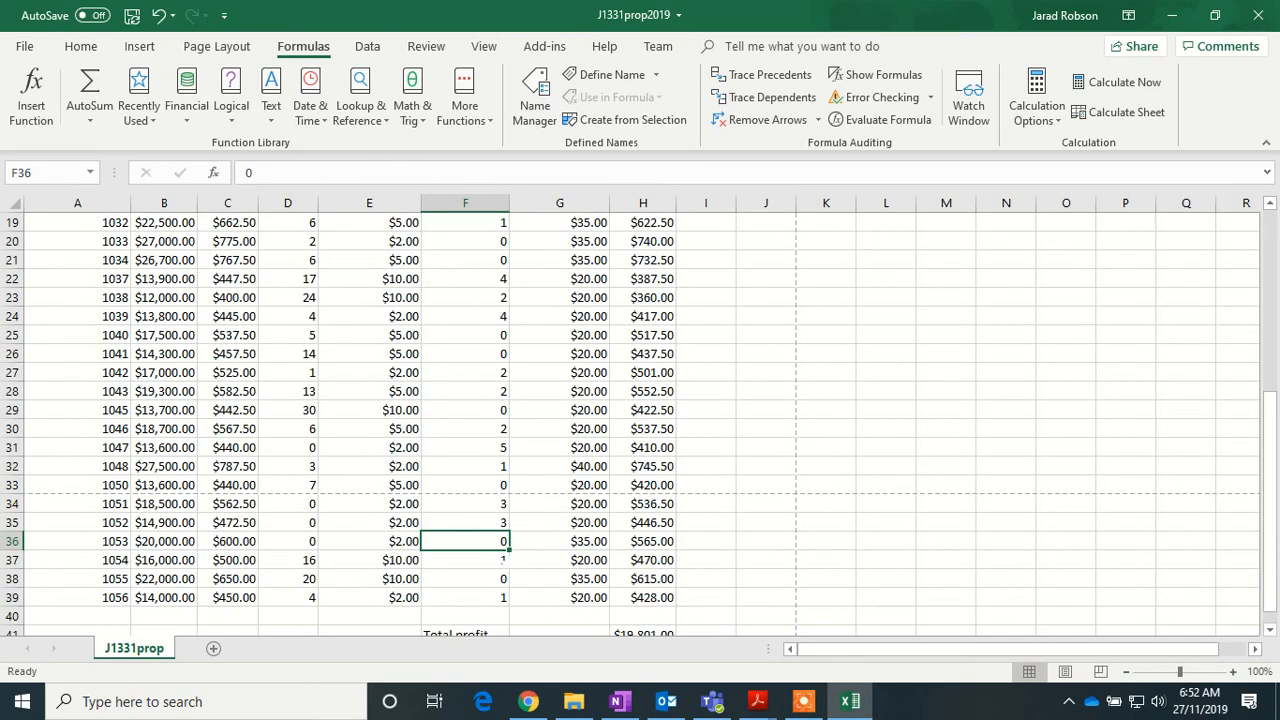
pyautogui.write('3')
pyautogui.press('Return')
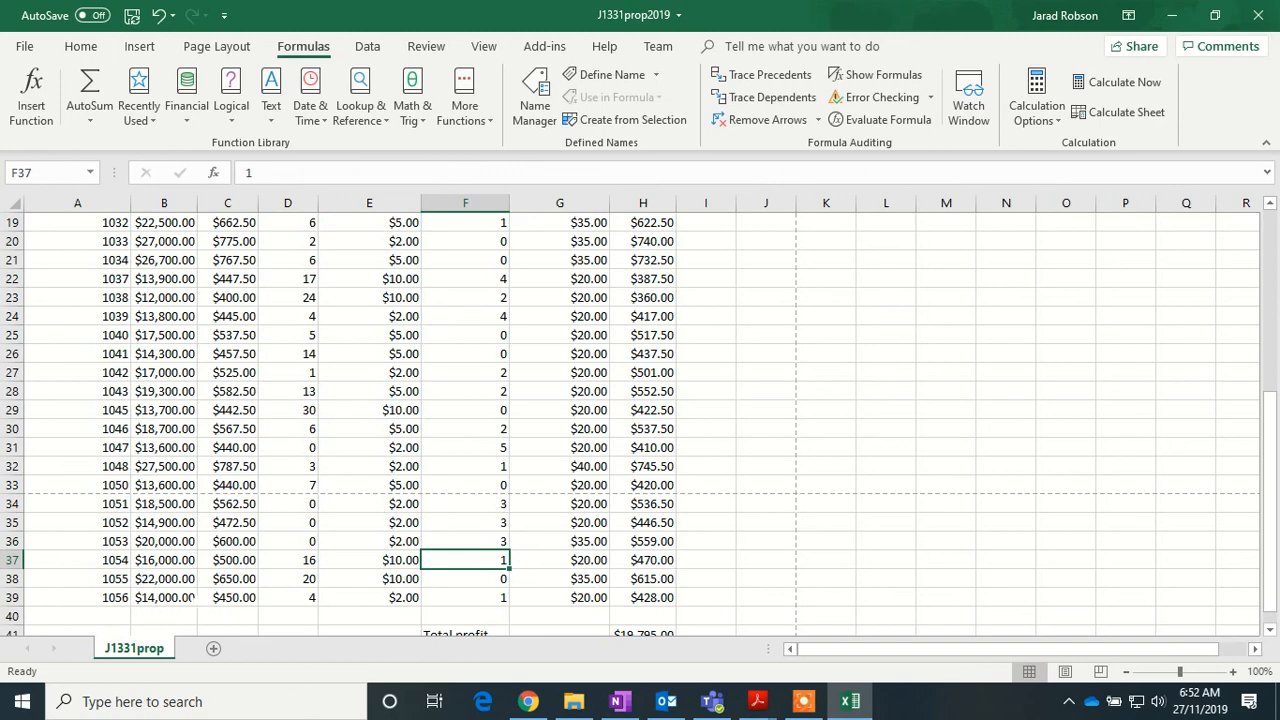
pyautogui.press('Return')
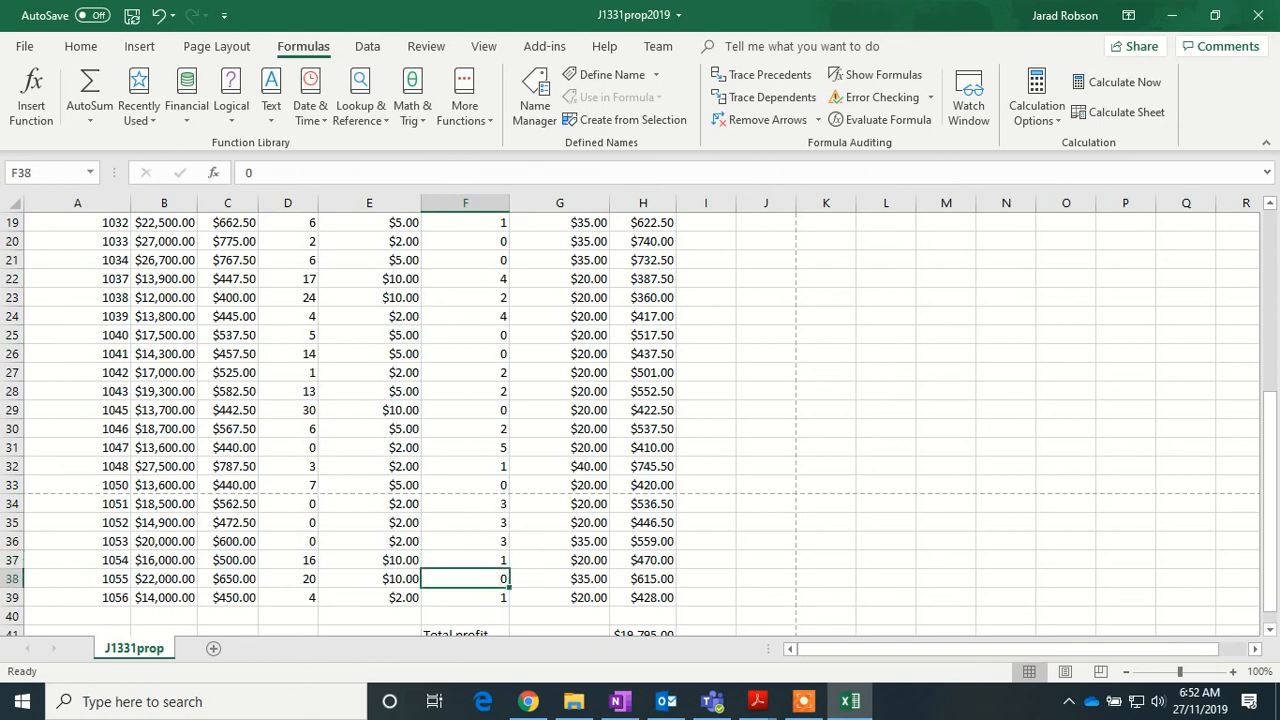
pyautogui.write('5')
pyautogui.press('Return')
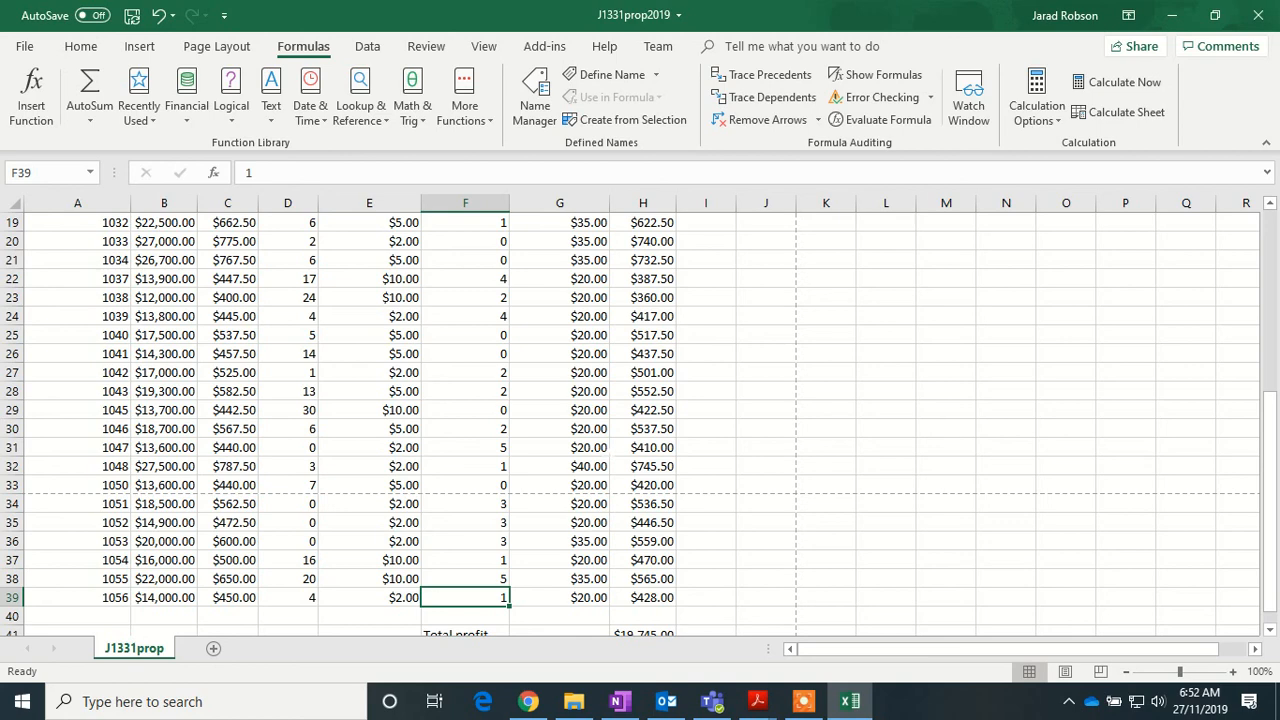
pyautogui.scroll(6, 640, 420)
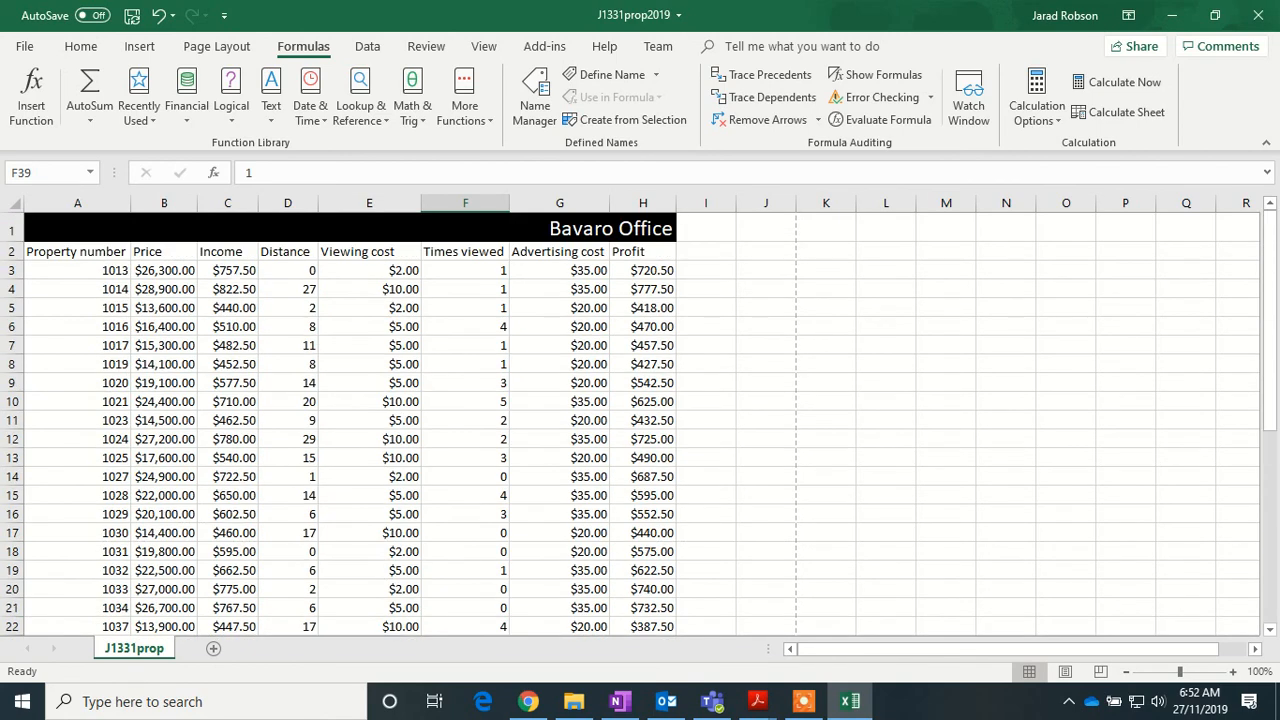
# - Change C3's income formula base from 100 to 150: =150+(2.5%*B3)
pyautogui.click(228, 270)
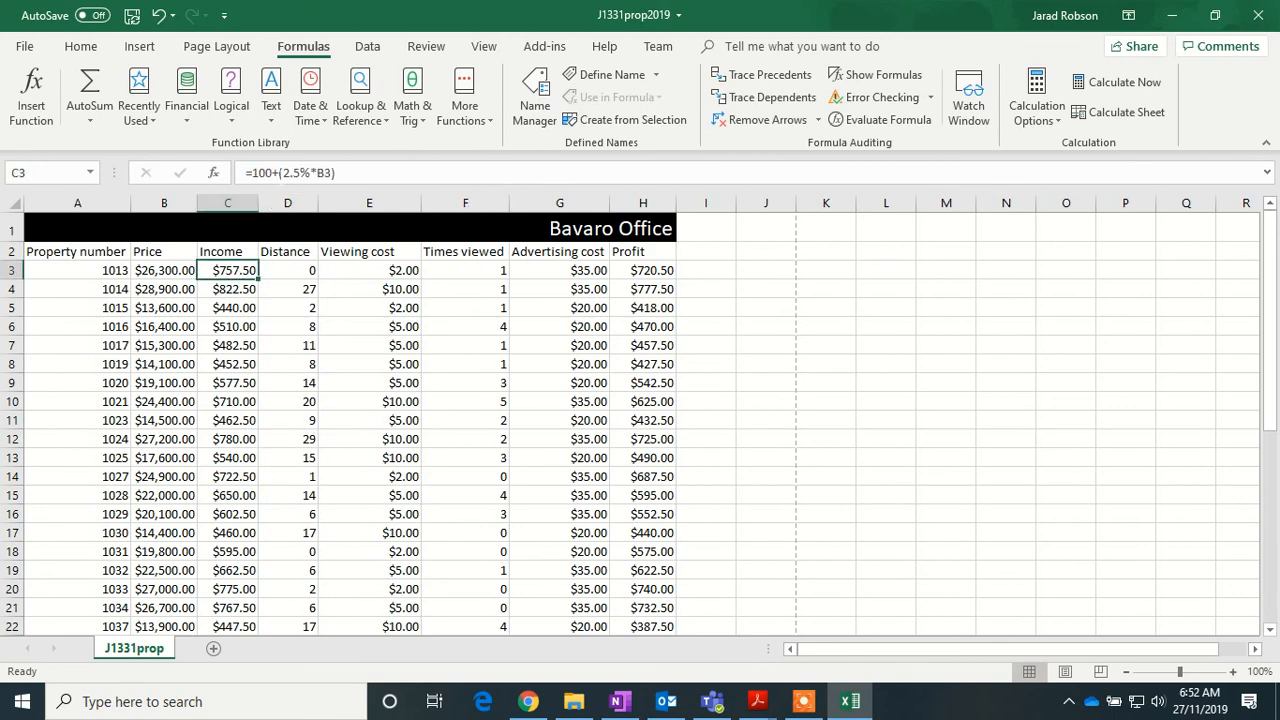
pyautogui.click(270, 172)
pyautogui.press('BackSpace')
pyautogui.press('BackSpace')
pyautogui.write('50')
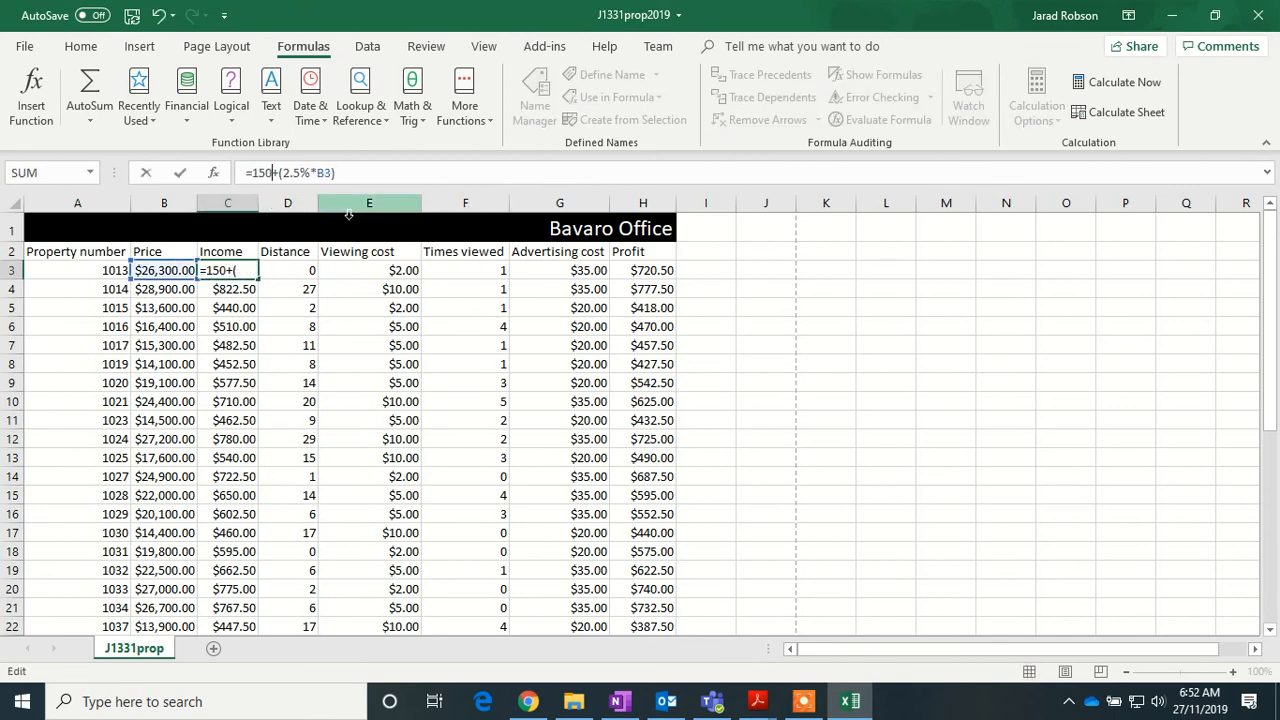
pyautogui.press('Return')
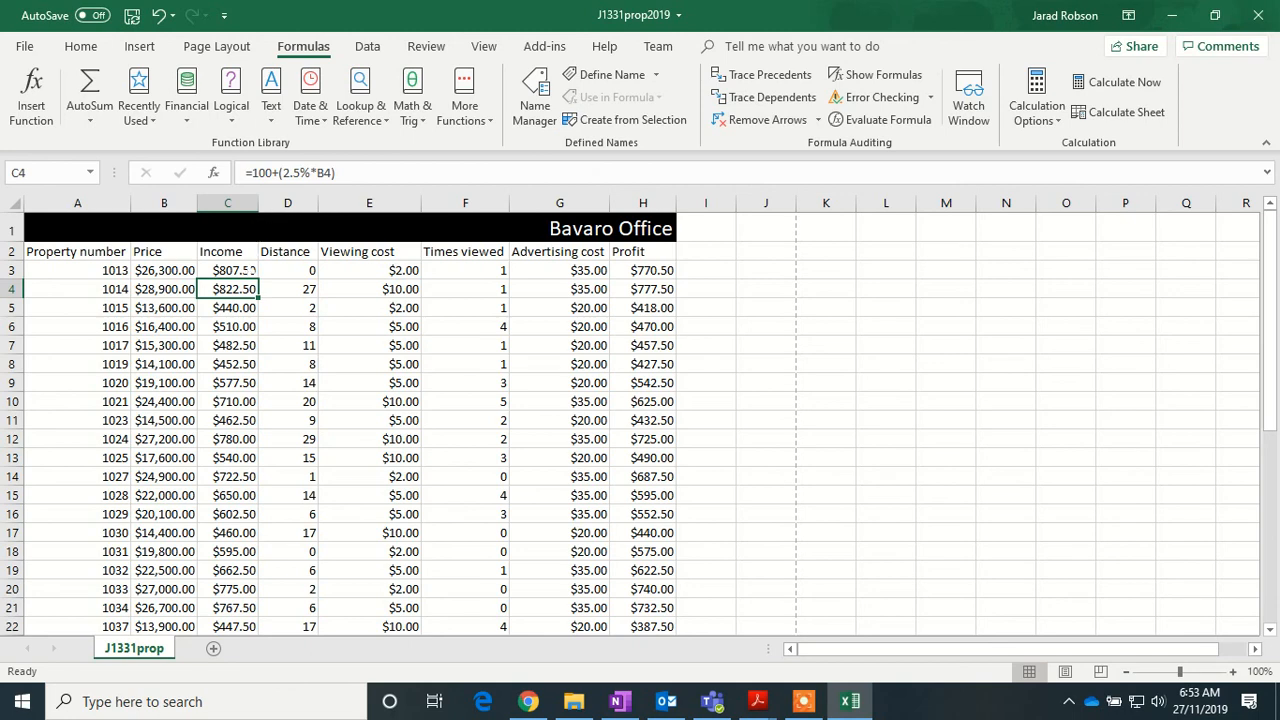
# - Copy the new income formula down the whole Income column
pyautogui.click(245, 271)
pyautogui.doubleClick(258, 279)
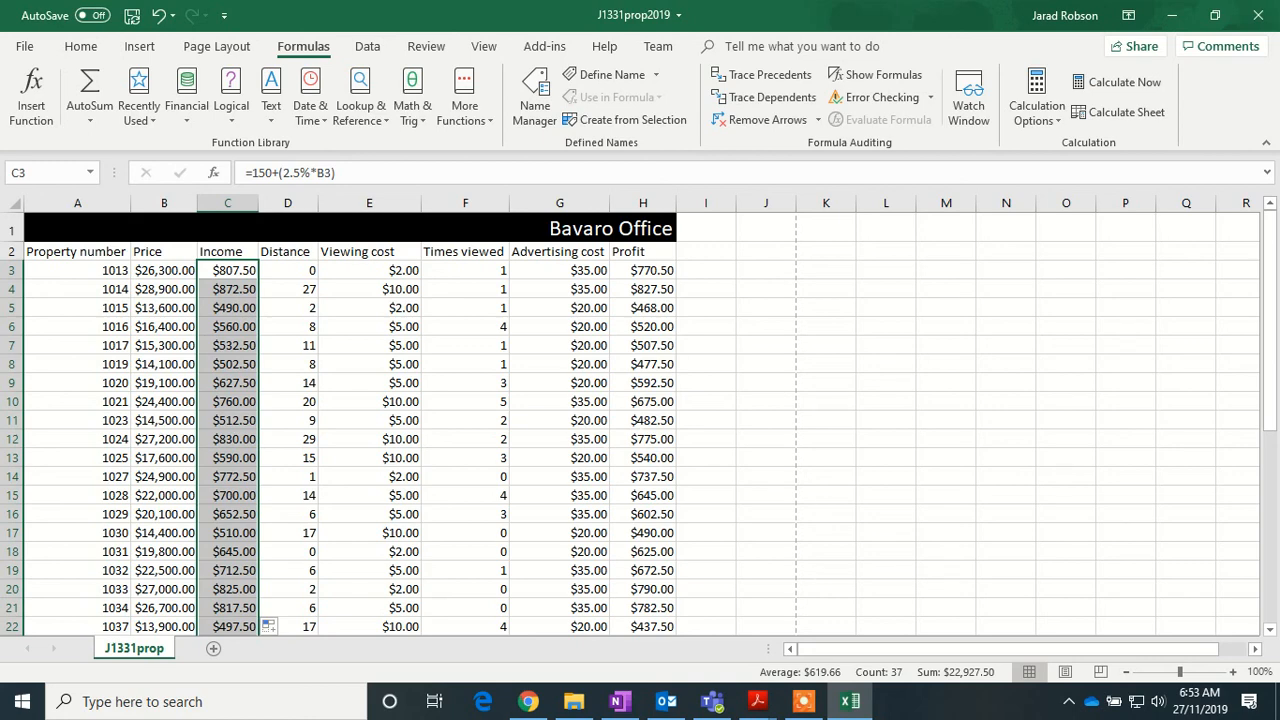
pyautogui.moveTo(805, 707)
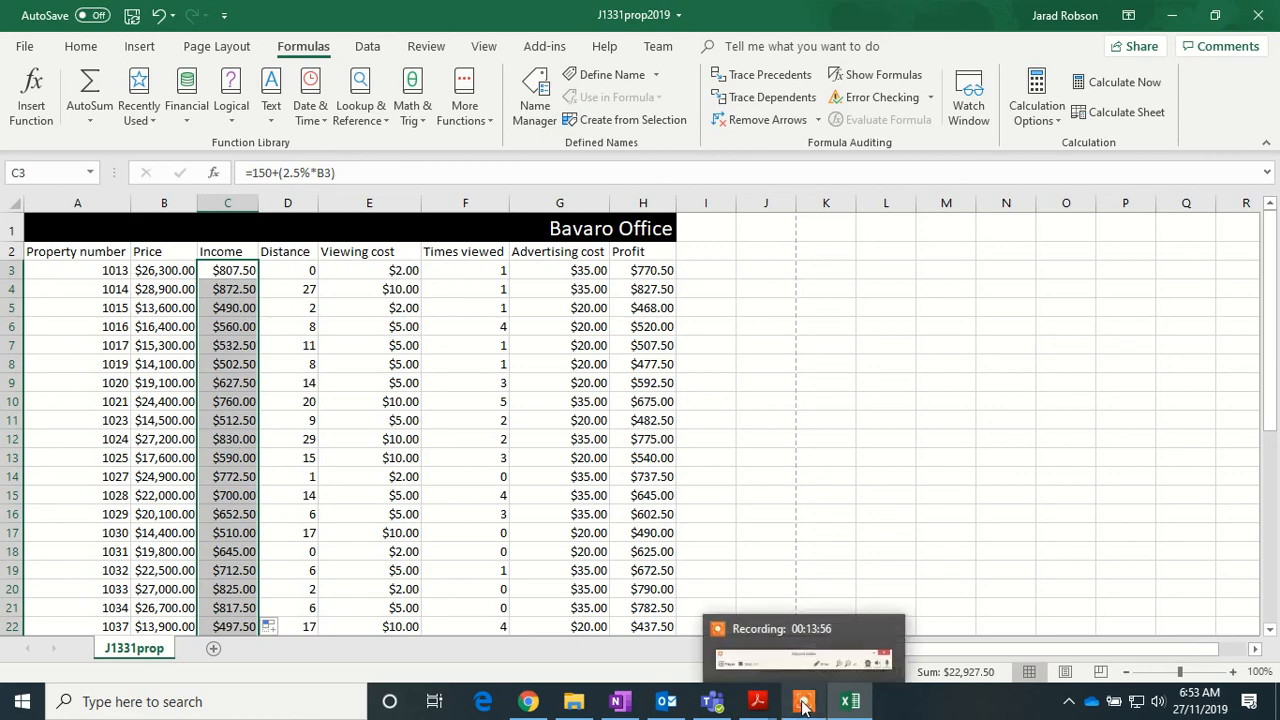
pyautogui.click(805, 705)
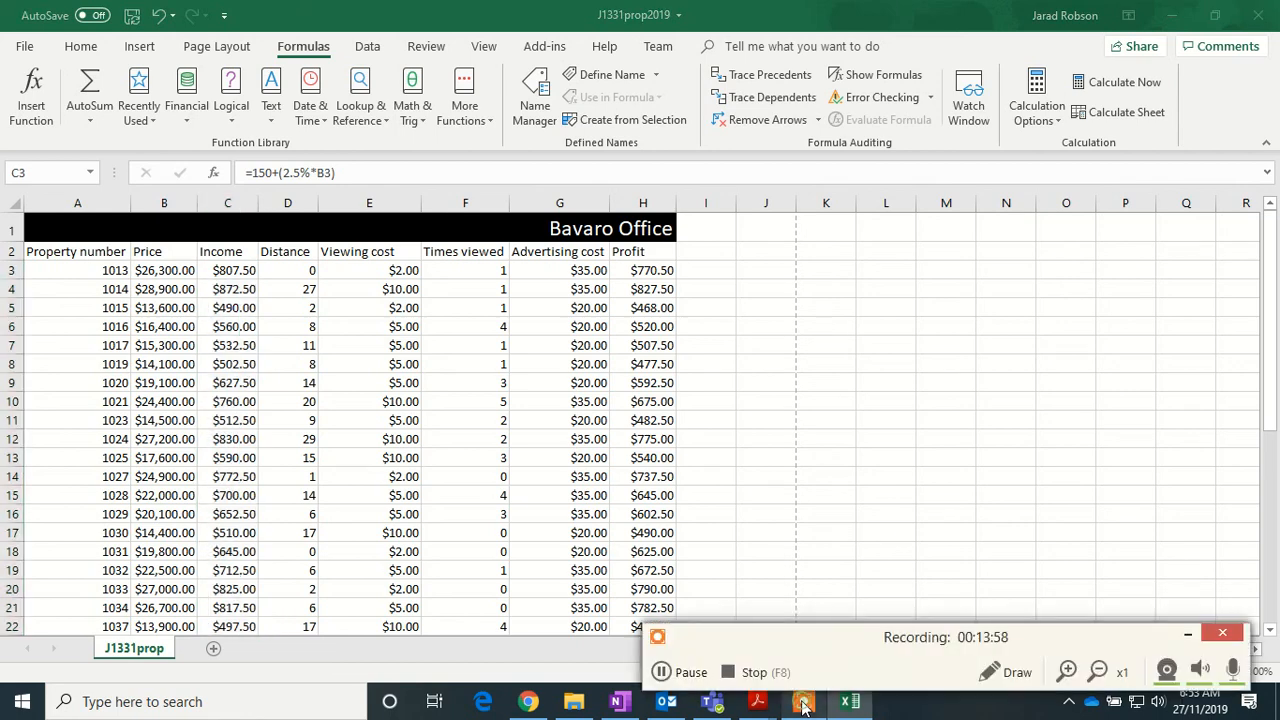